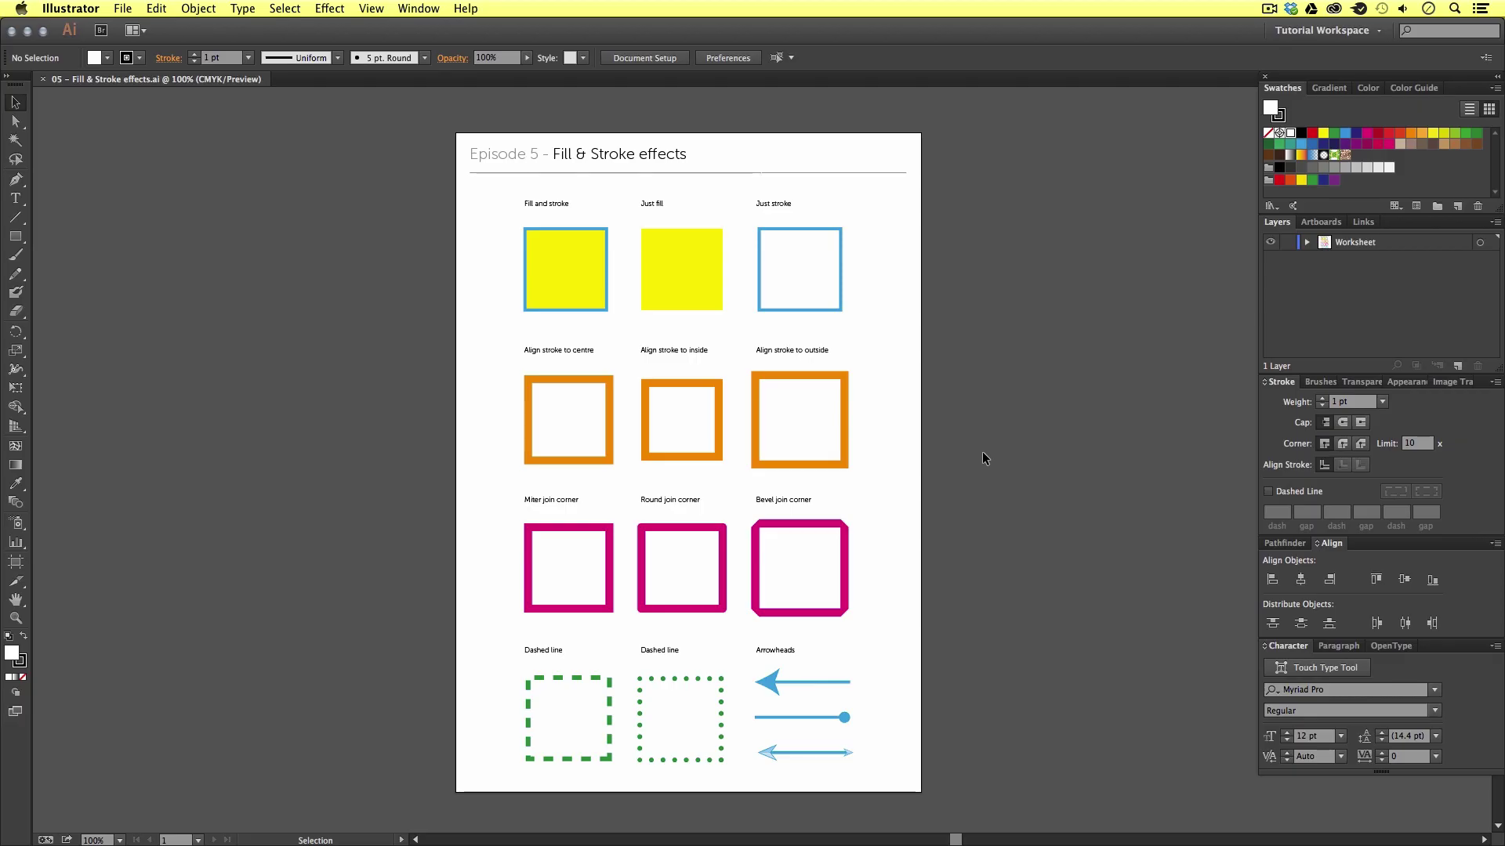
In Finder, open 05 - Fill & Stroke effects.ai from 01 - INTRODUCTION > 05 - FILL & STROKE EFFECTS > VERSIONS > 01 - CC.
key("super+Tab")
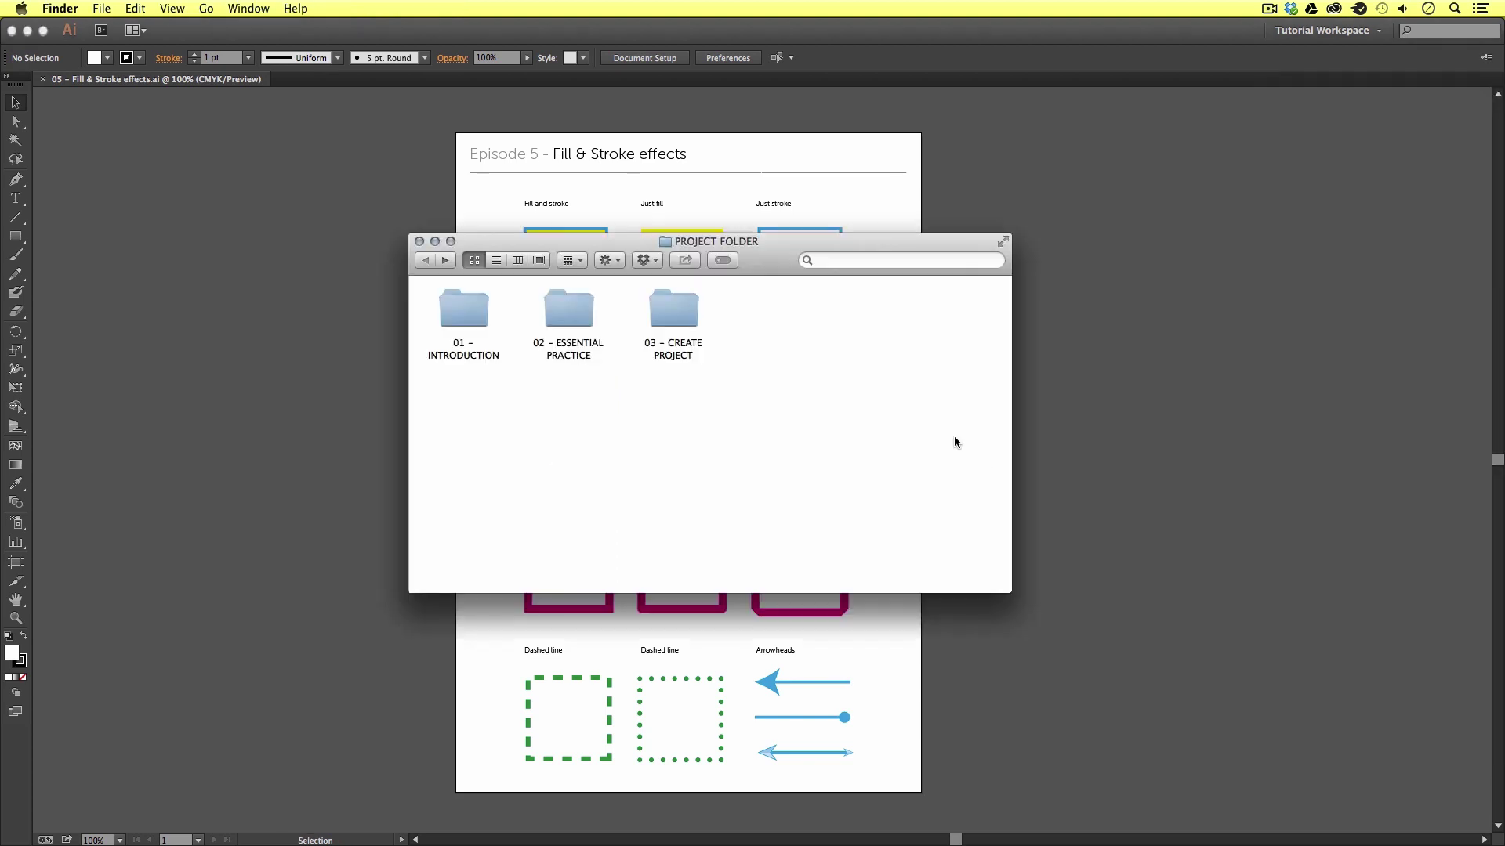
double_click(461, 308)
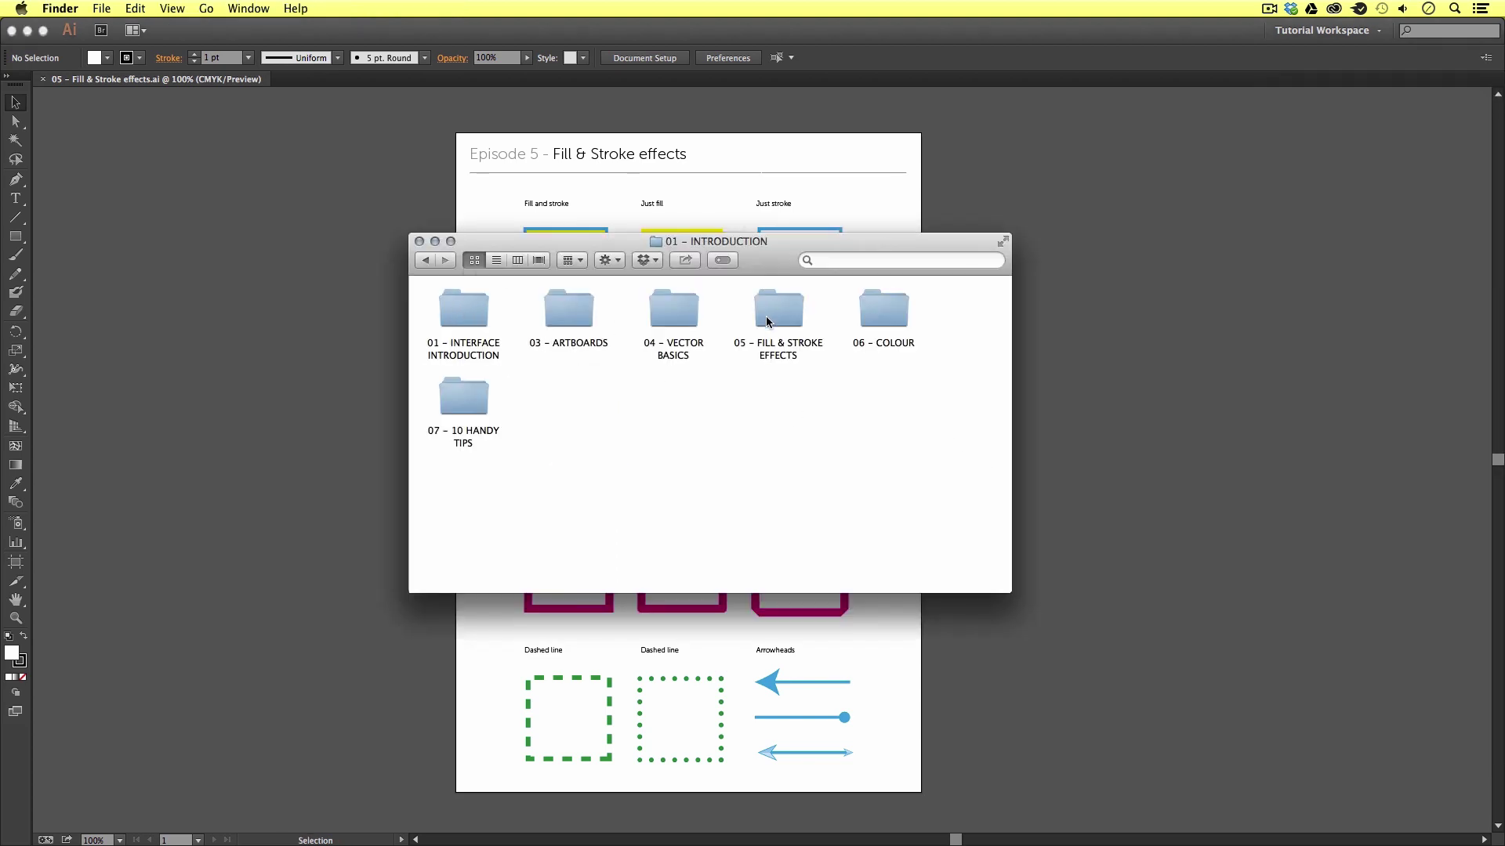
left_click(780, 310)
double_click(779, 312)
double_click(472, 302)
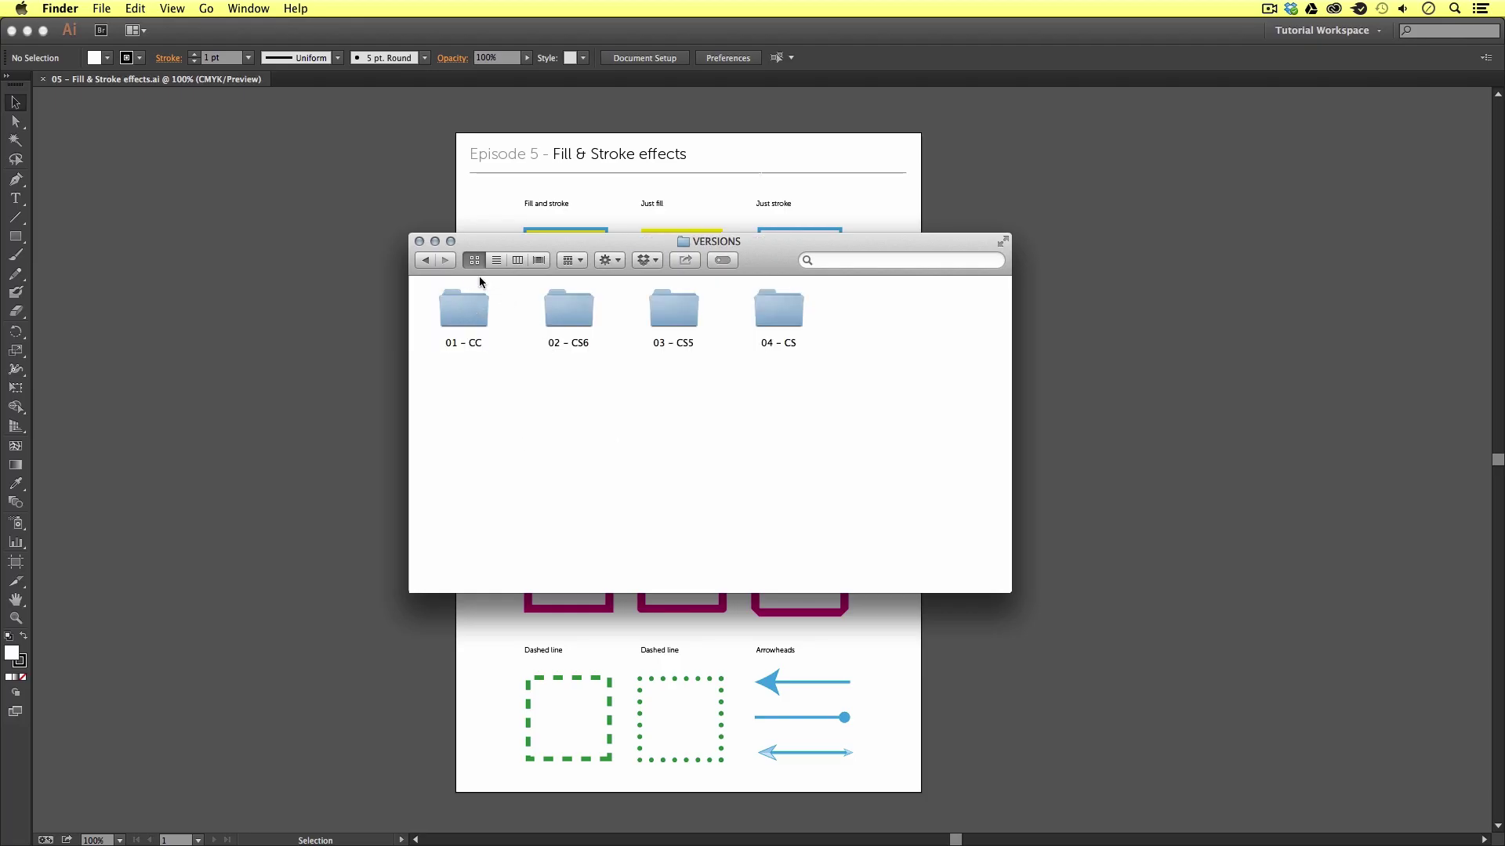
double_click(470, 308)
double_click(470, 308)
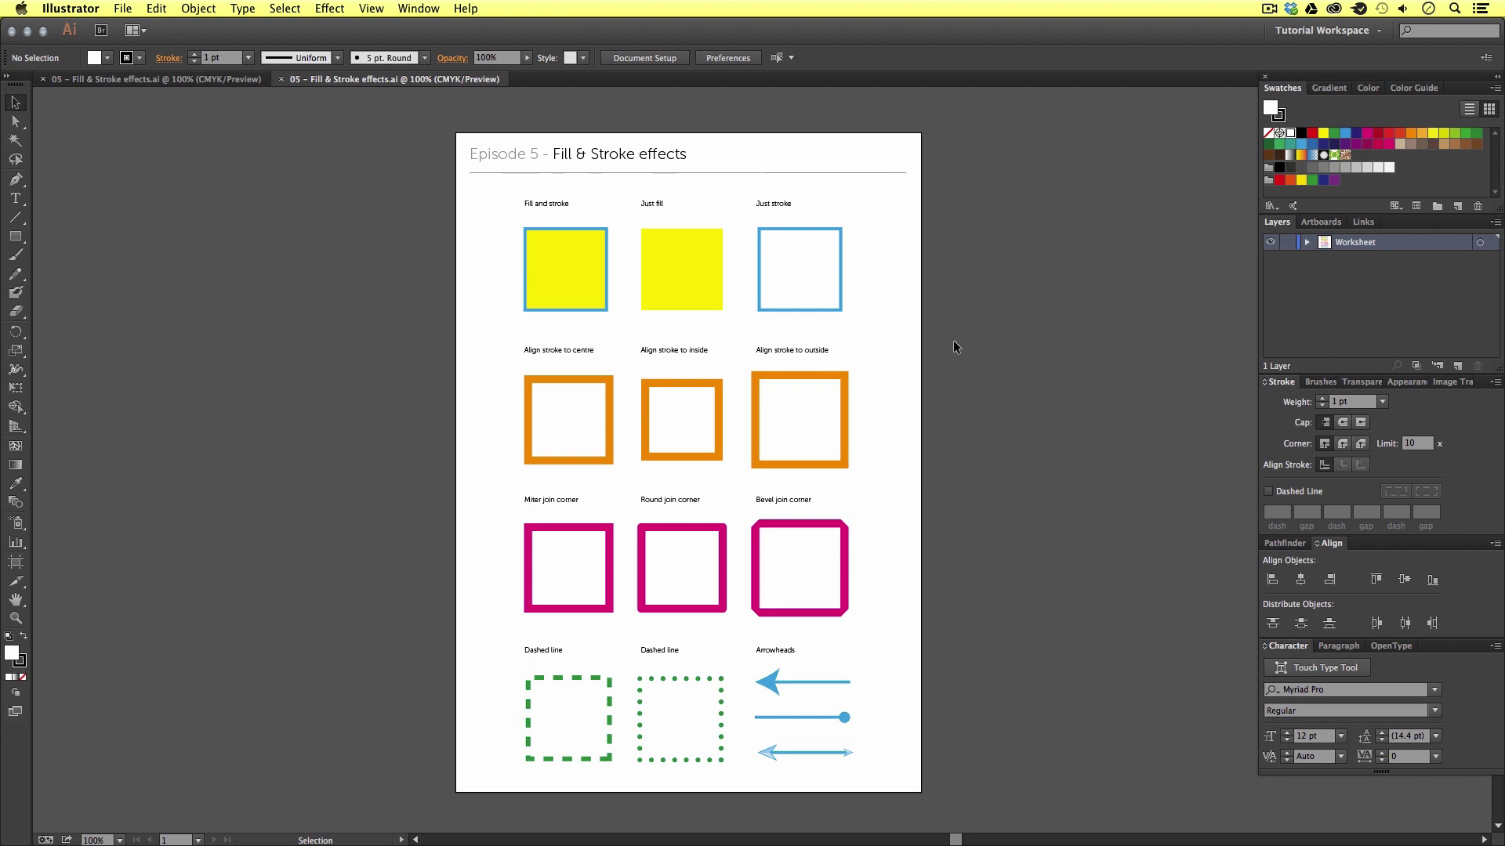
Zoom the view to 200% around the top rows of sample squares.
key("z")
left_click_drag(470, 176, 941, 360)
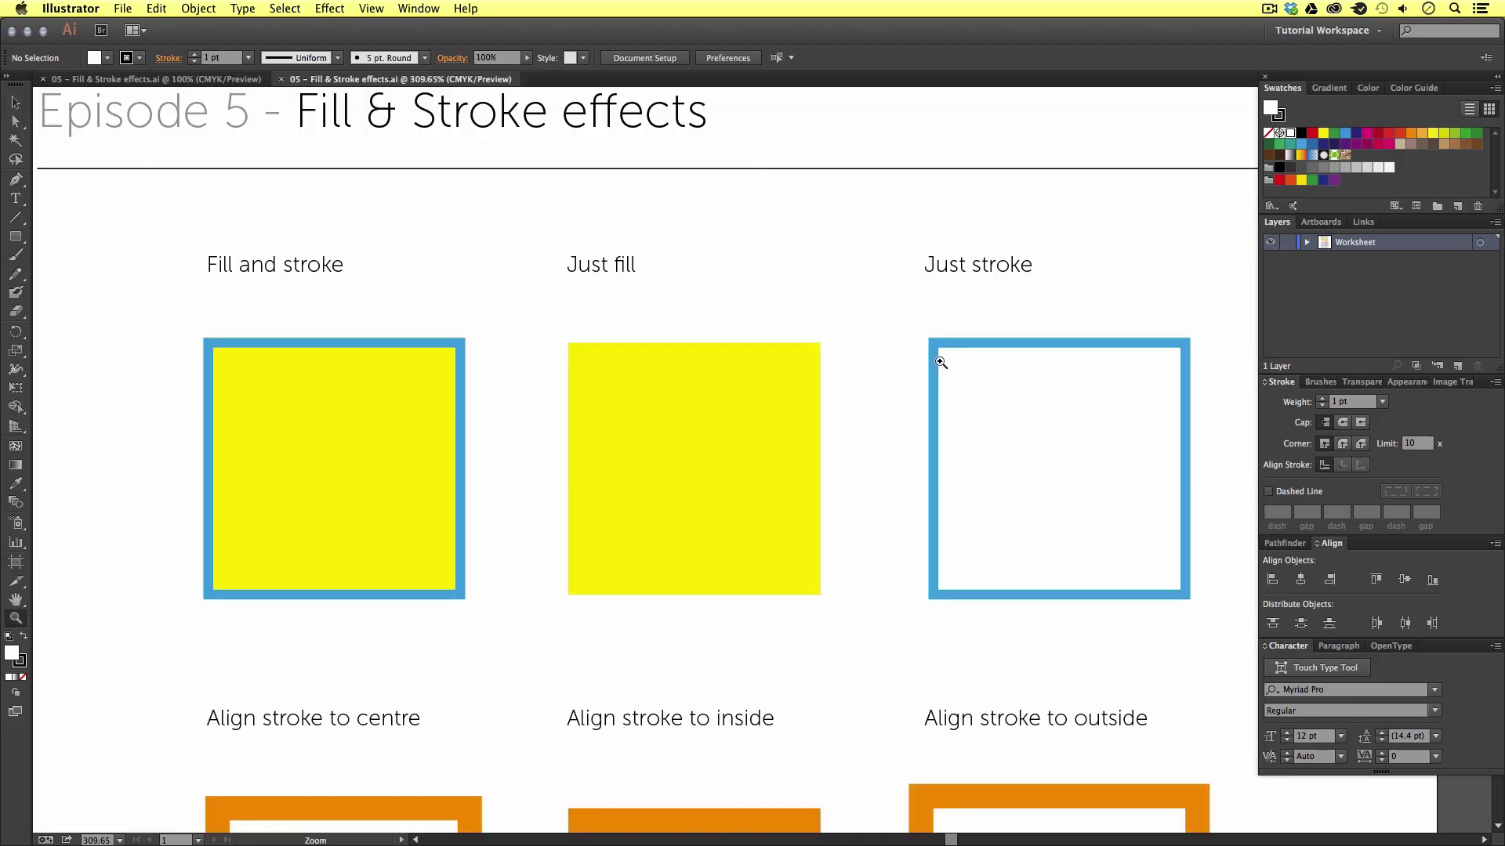
left_click(738, 405, "alt")
left_click(757, 423, "alt")
left_click_drag(805, 433, 776, 407)
Select the Fill and stroke, Just fill and Just stroke squares in turn, then deselect.
key("v")
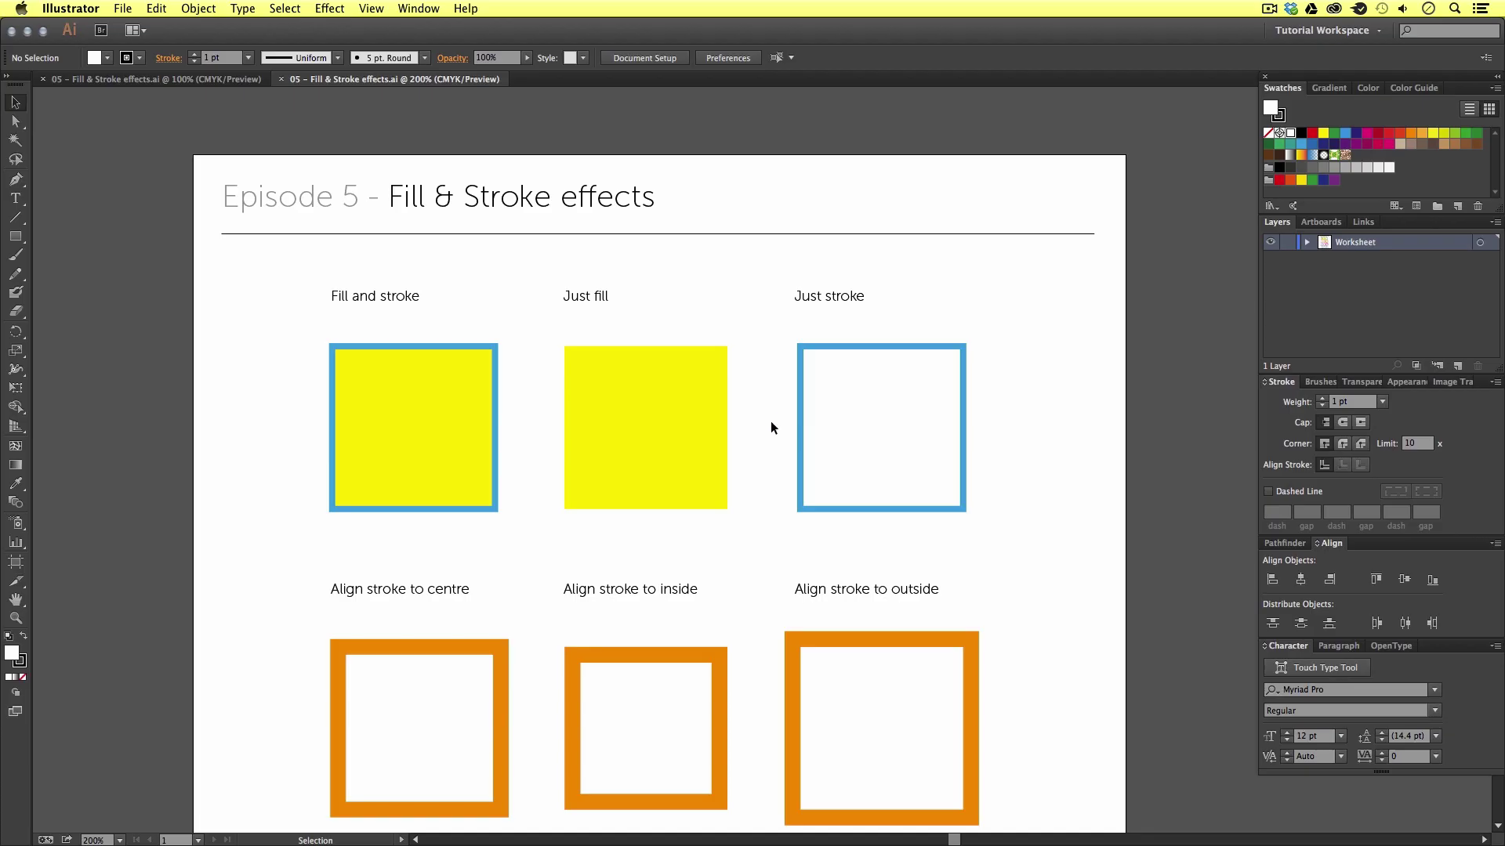
left_click(458, 373)
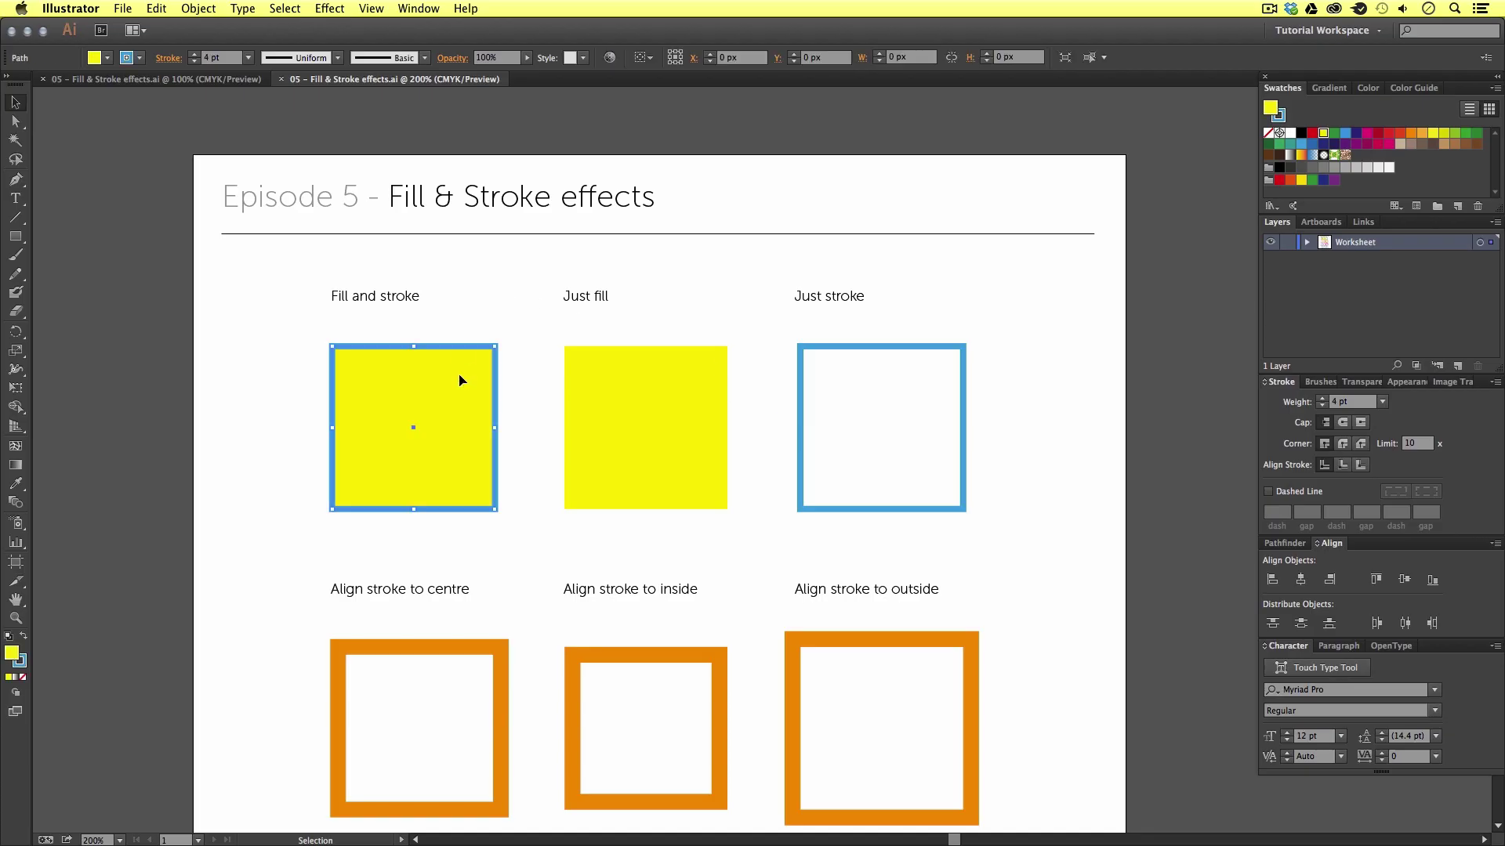
left_click(610, 413)
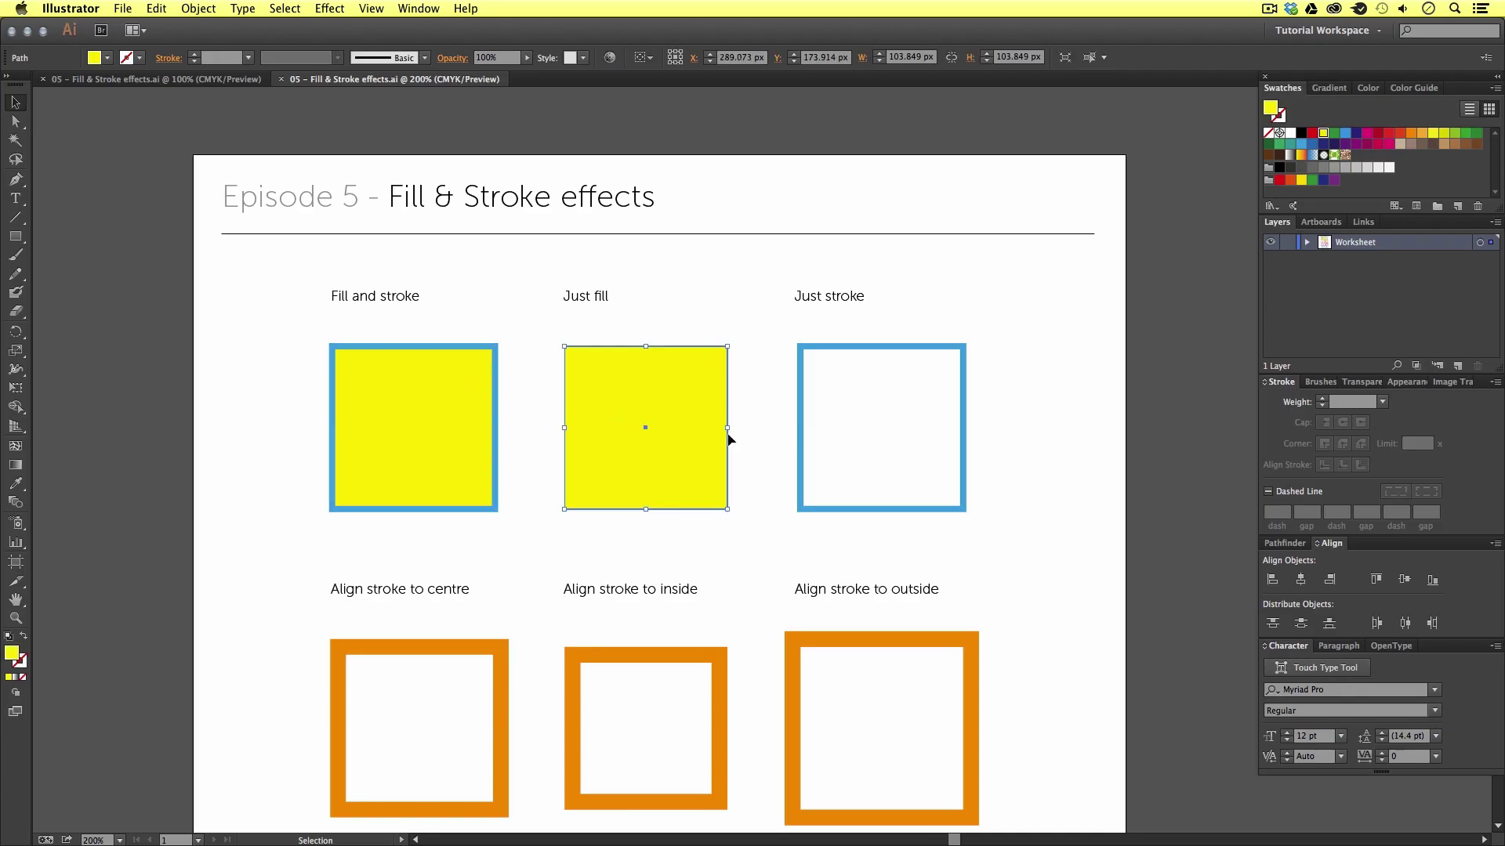
left_click(800, 361)
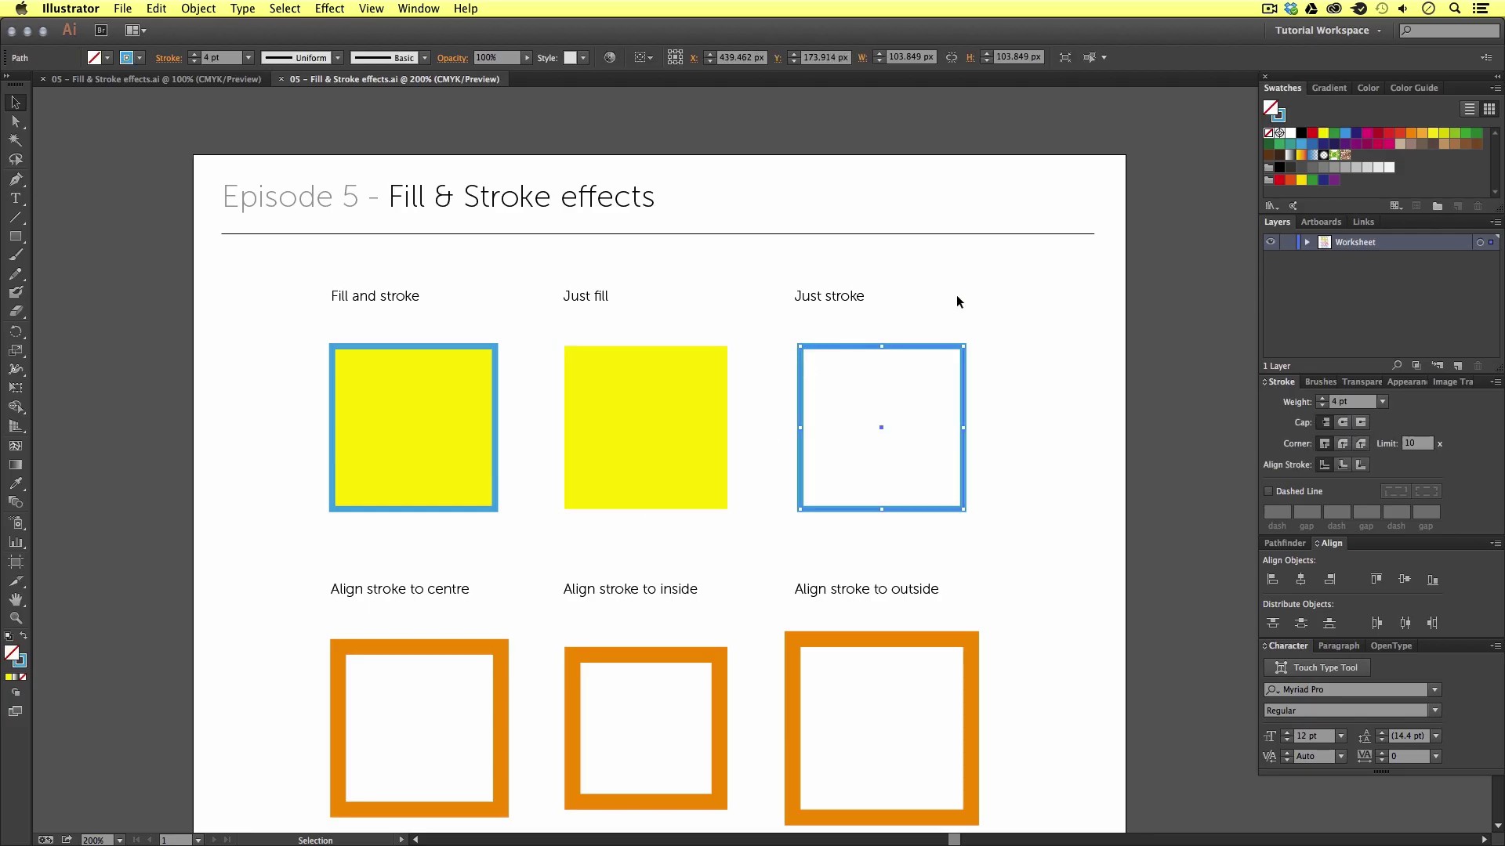
left_click(1011, 334)
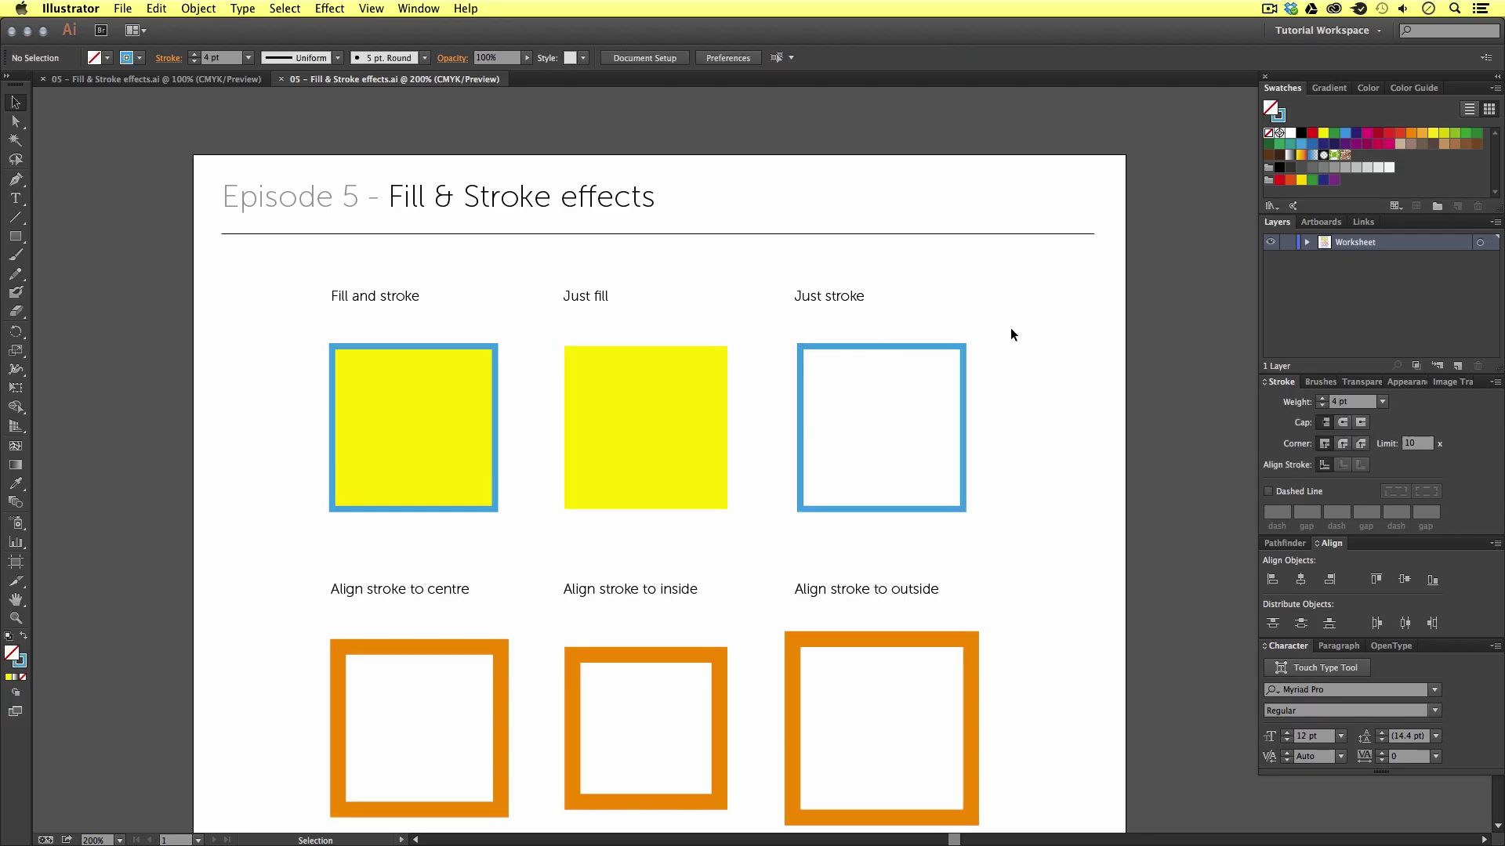
left_click(426, 409)
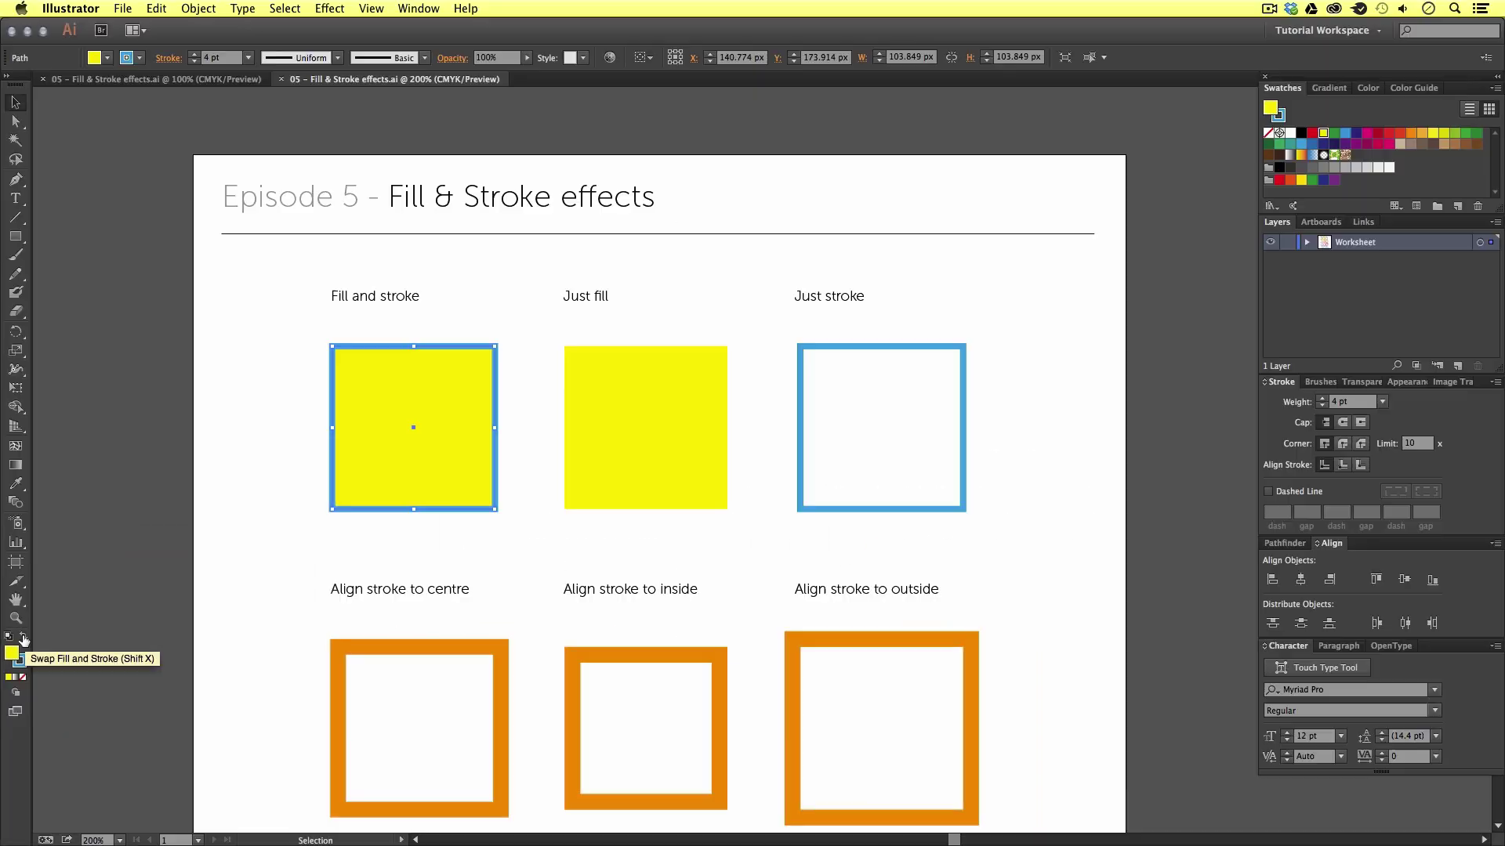
left_click(169, 281)
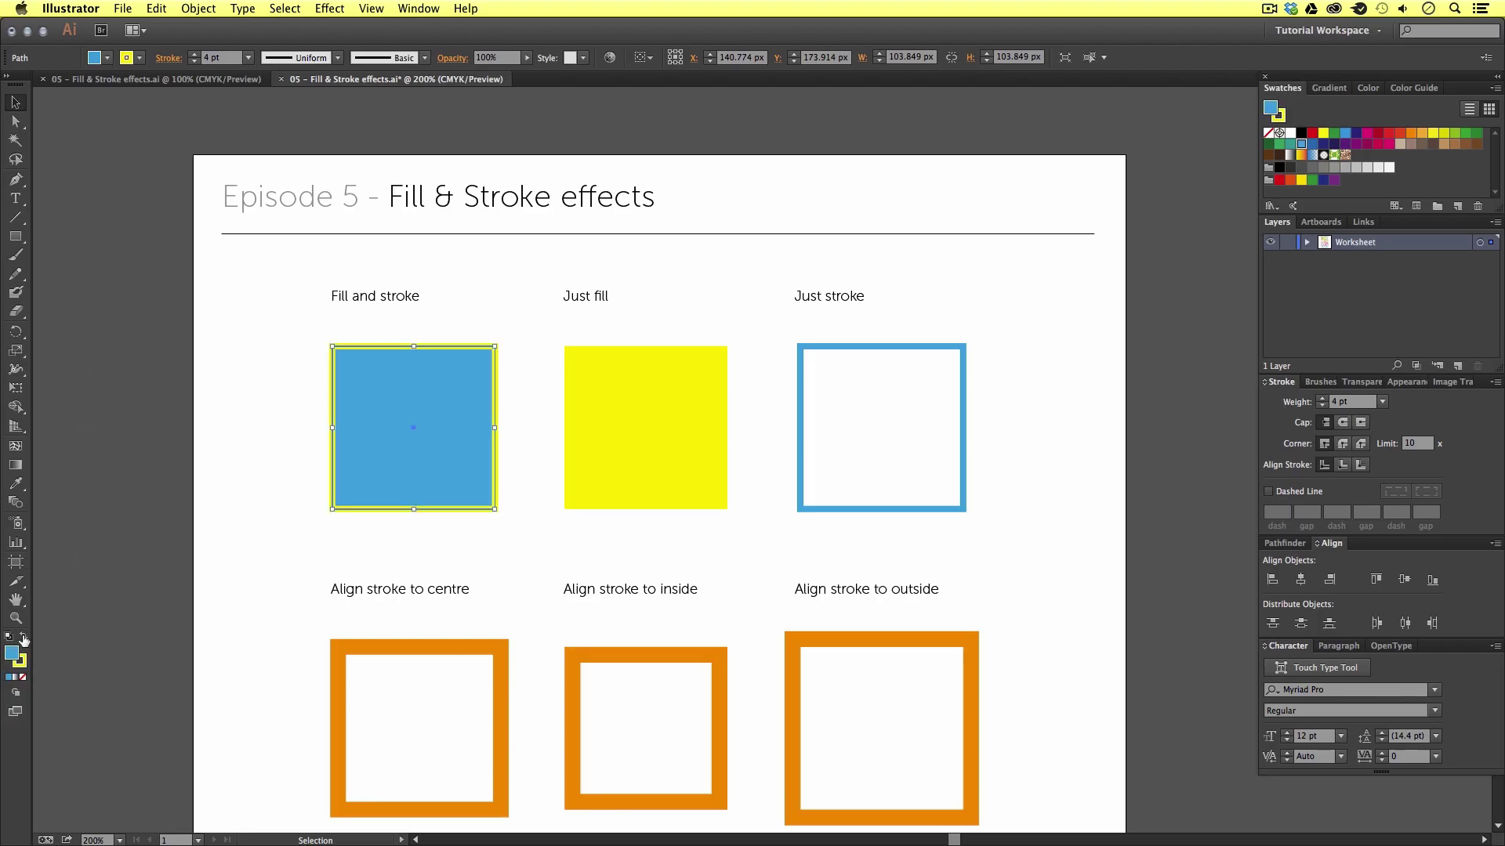
left_click(129, 637)
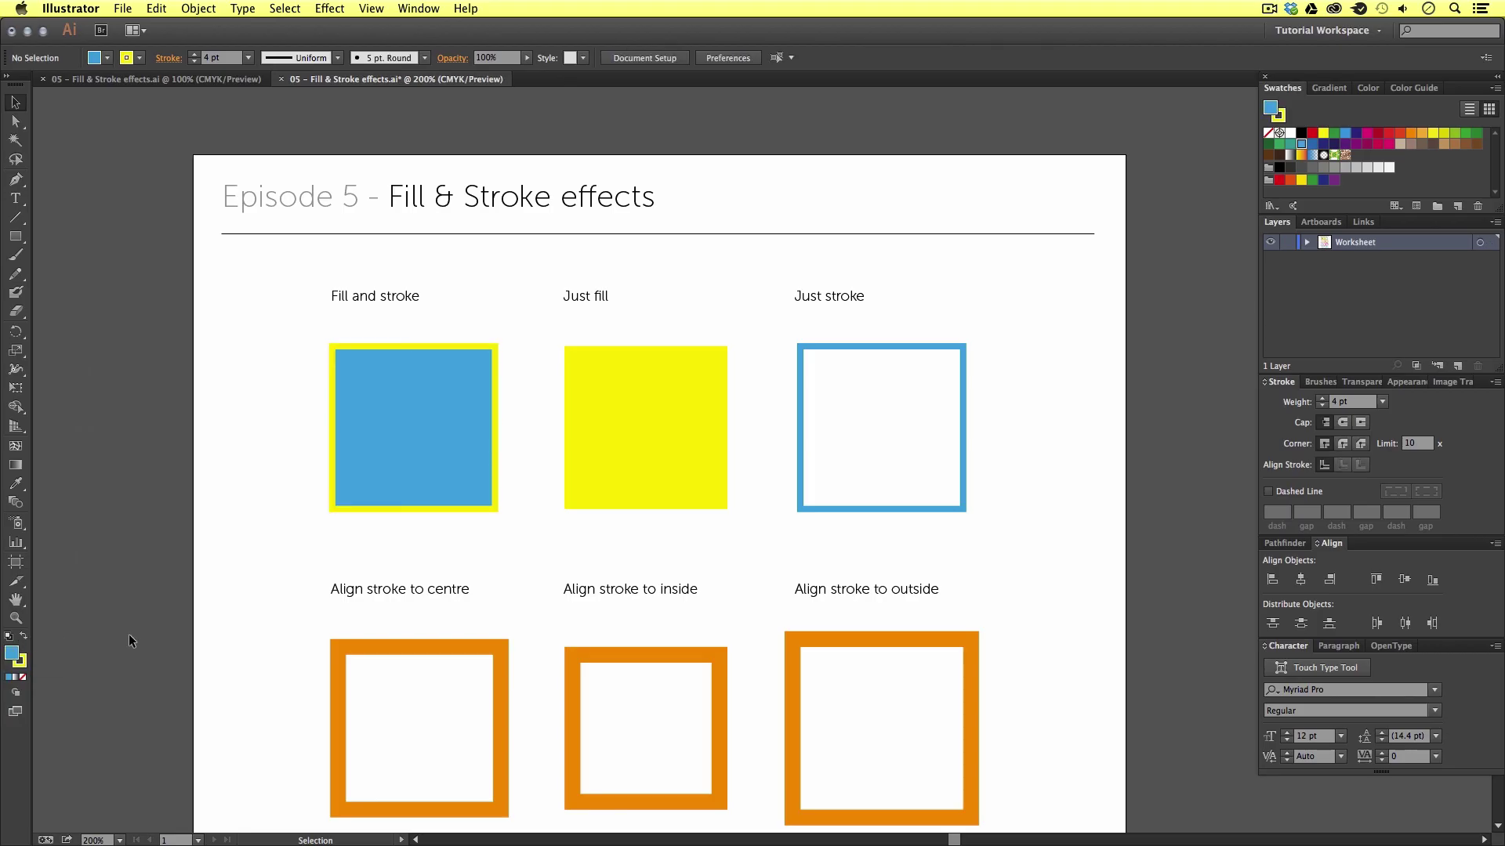
left_click(373, 437)
left_click(26, 638)
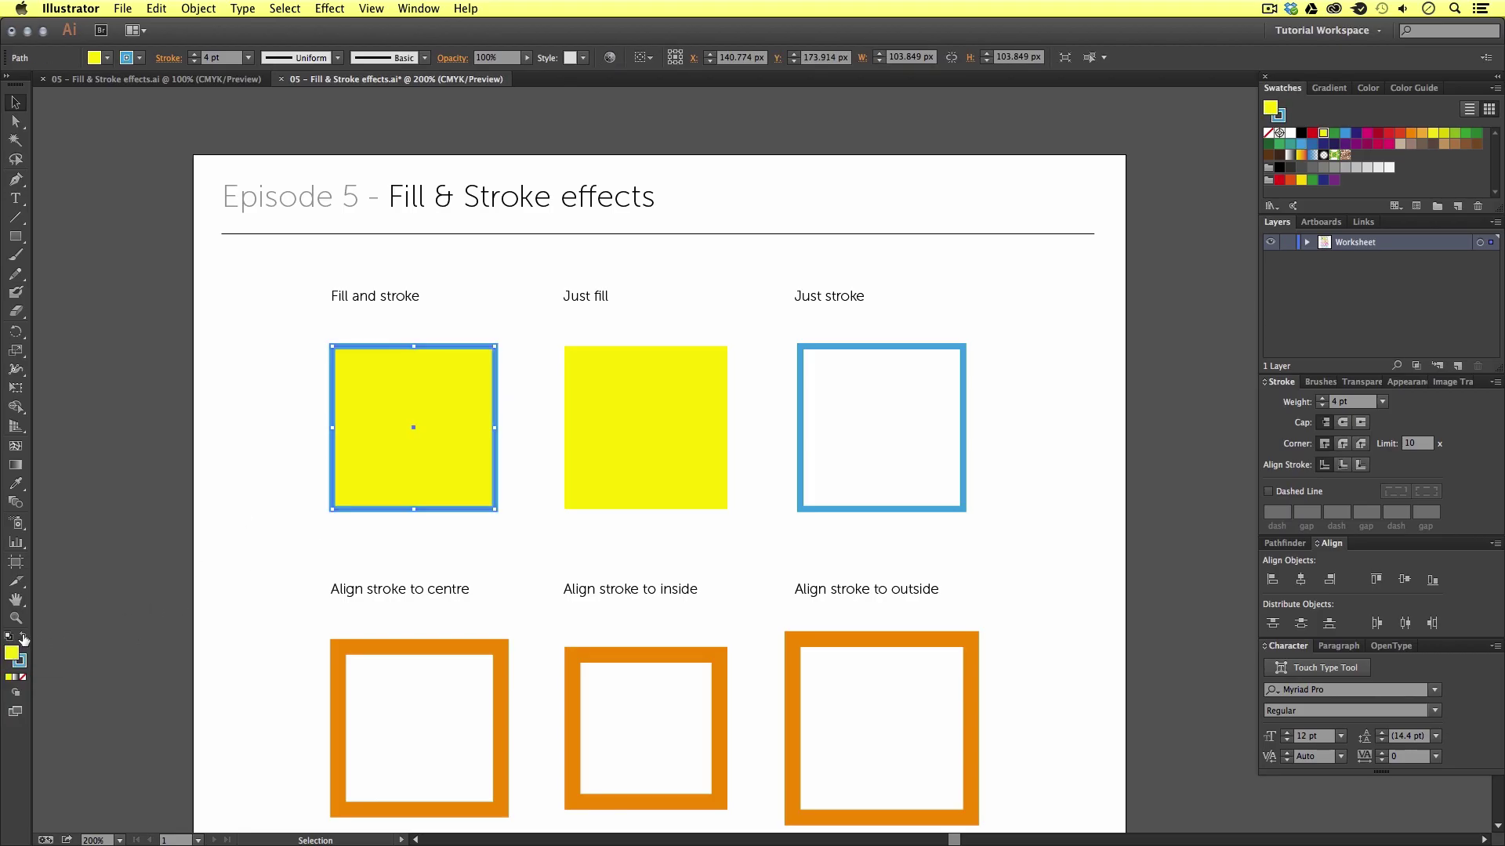
left_click(164, 614)
left_click(356, 460)
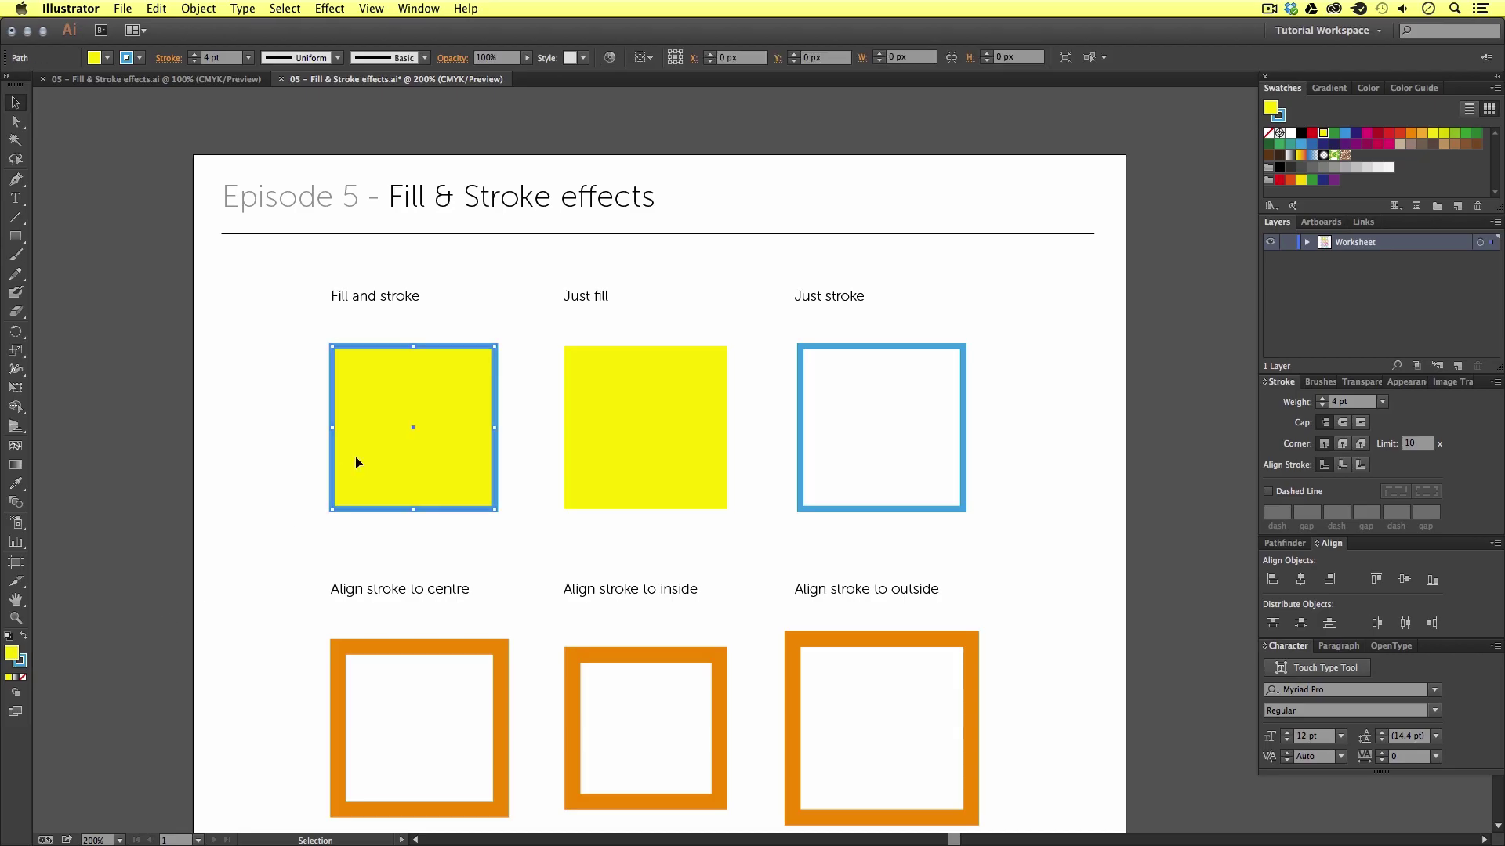
left_click(25, 637)
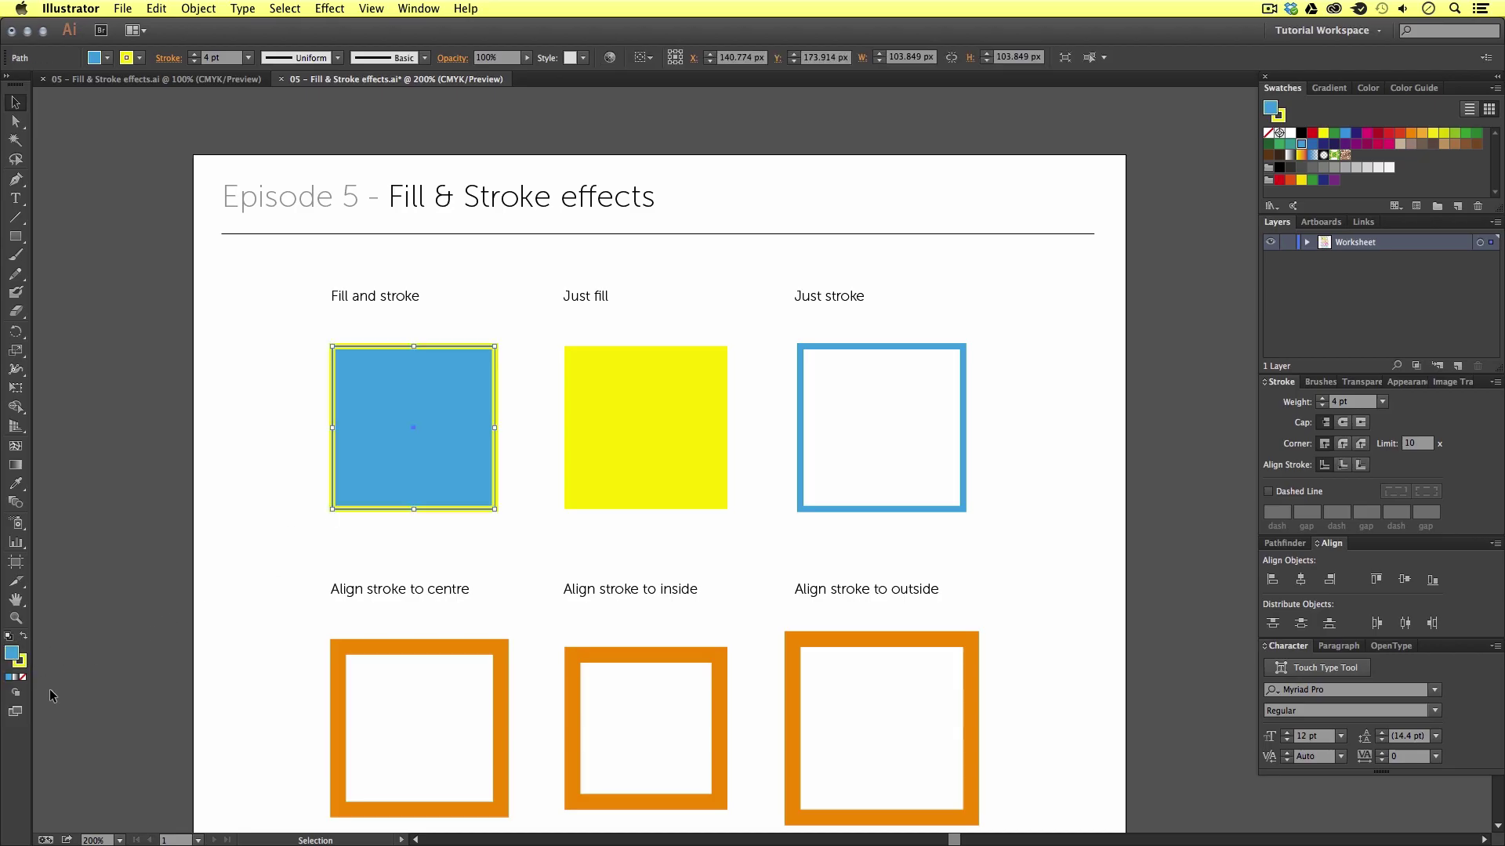
left_click(25, 638)
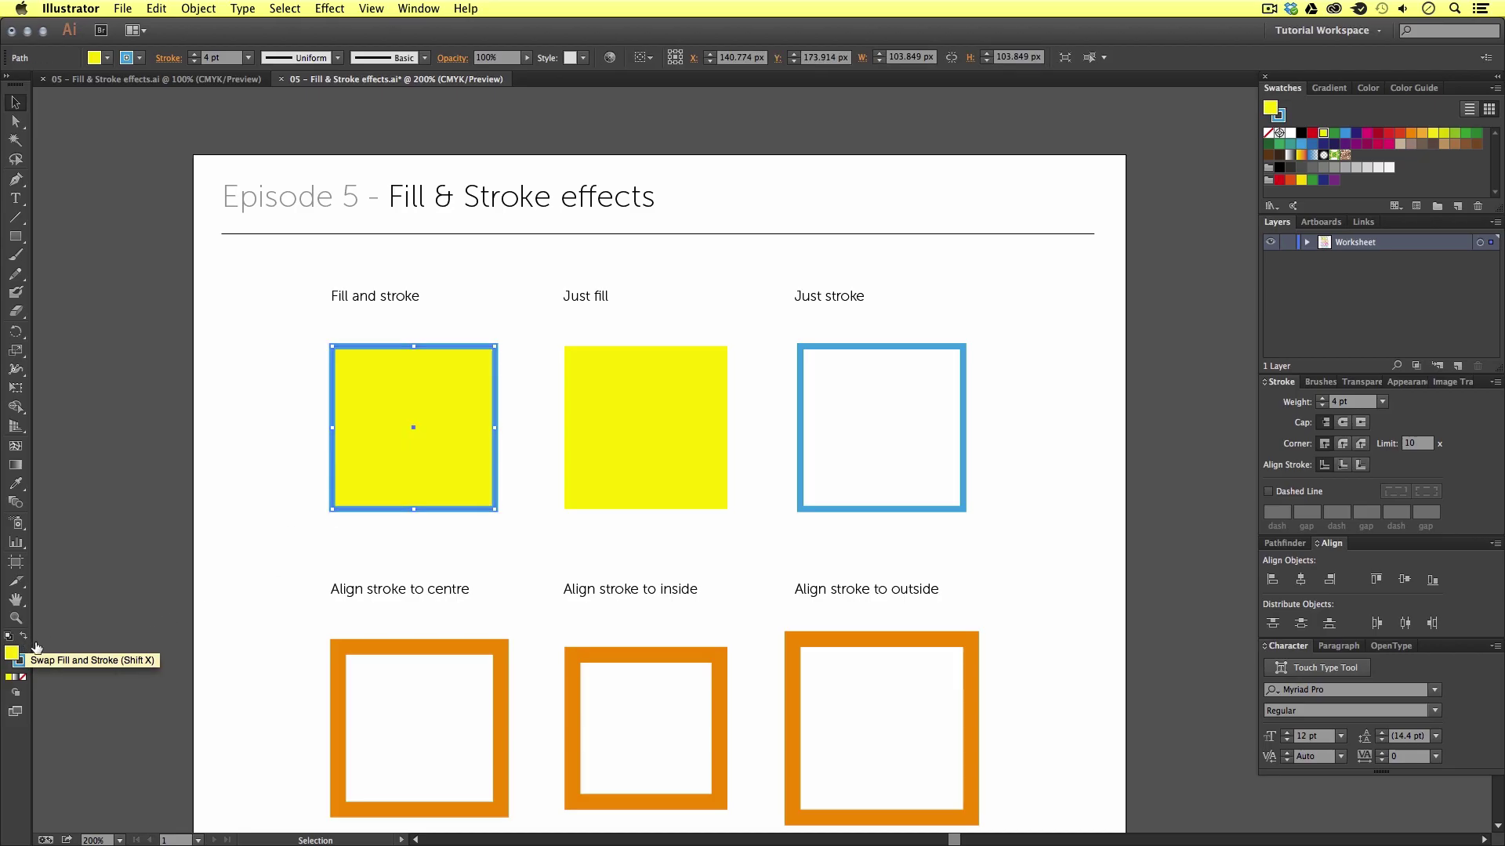
left_click(259, 525)
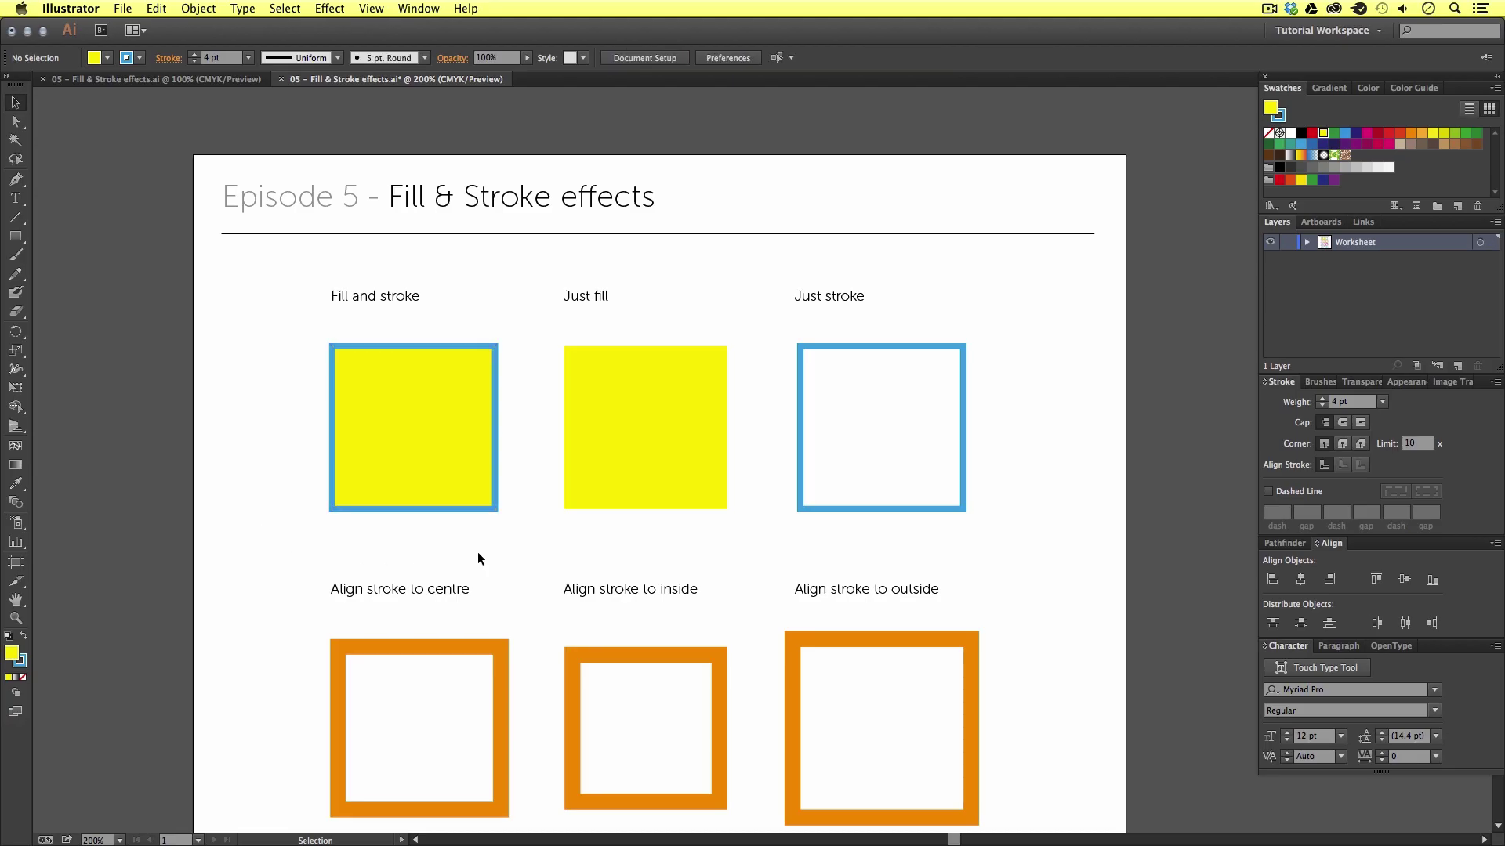
Swap the Just fill square's yellow fill into a yellow outline with no fill.
left_click(656, 408)
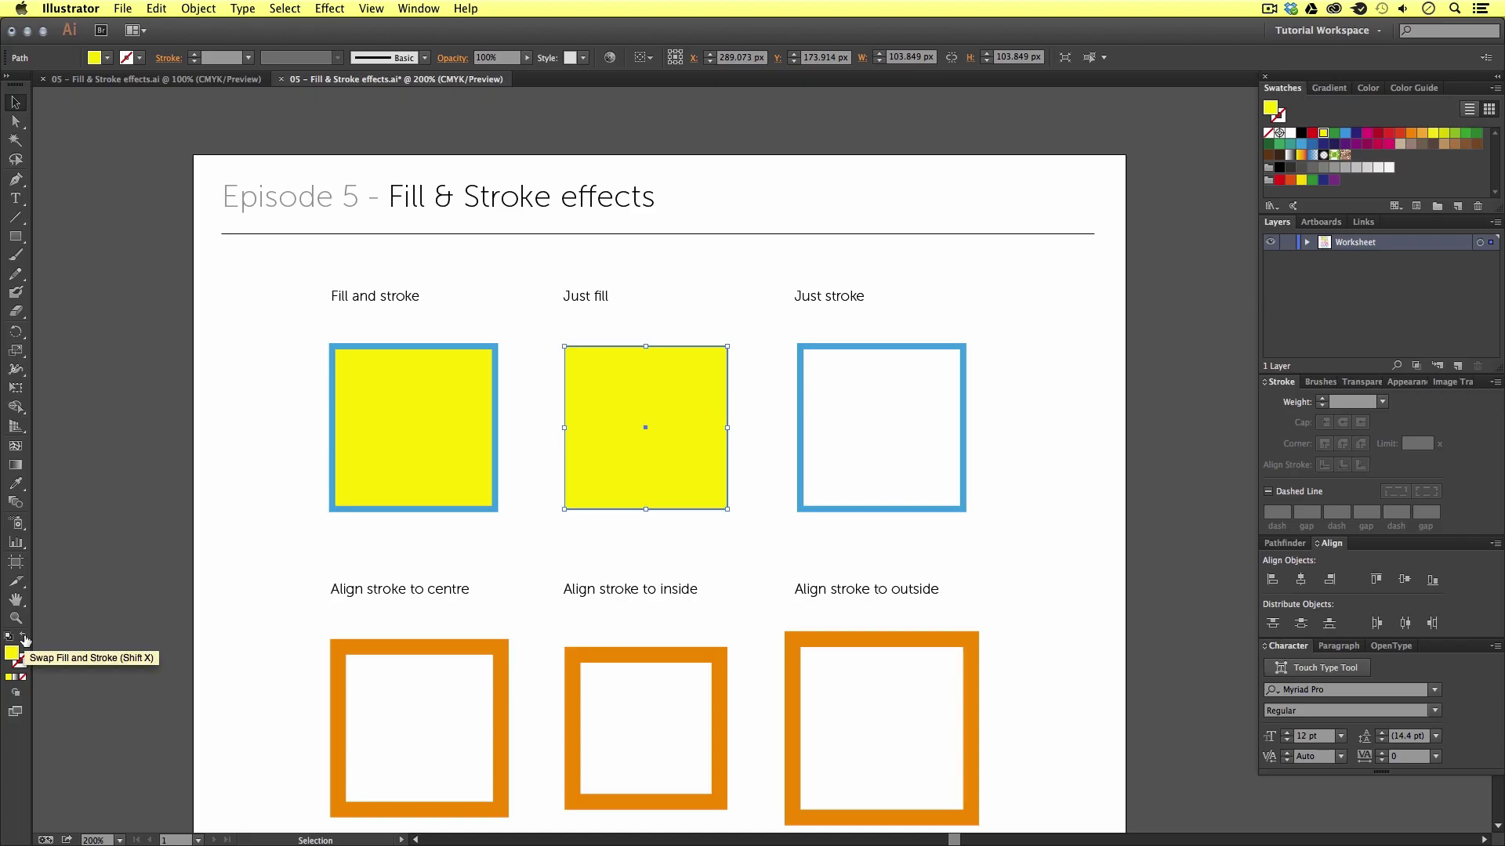
left_click(24, 640)
left_click(500, 525)
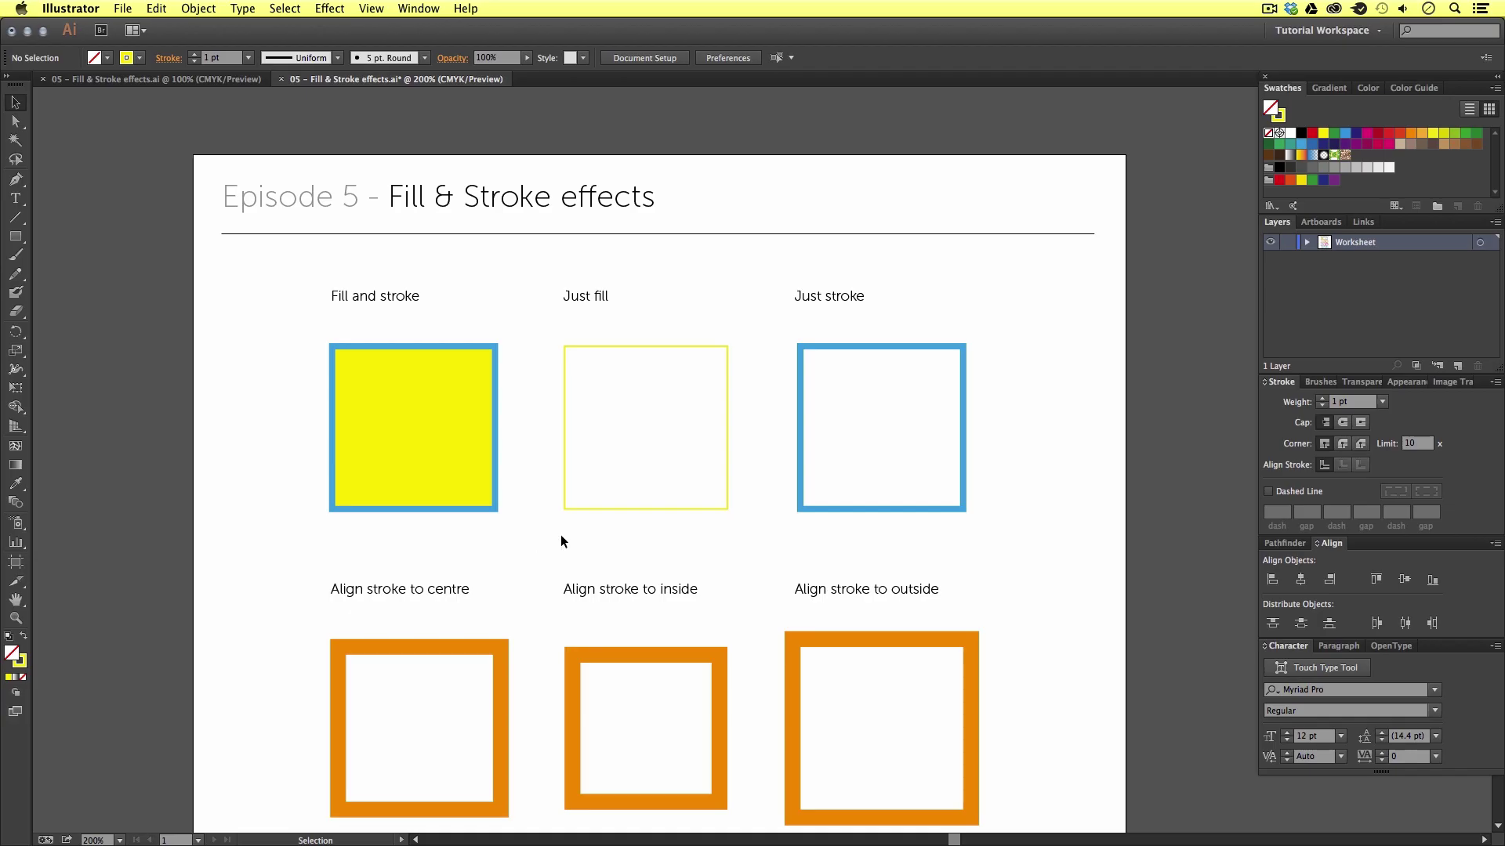
Reselect the outlined Just fill square and swap it back to a solid yellow fill.
left_click_drag(593, 486, 593, 511)
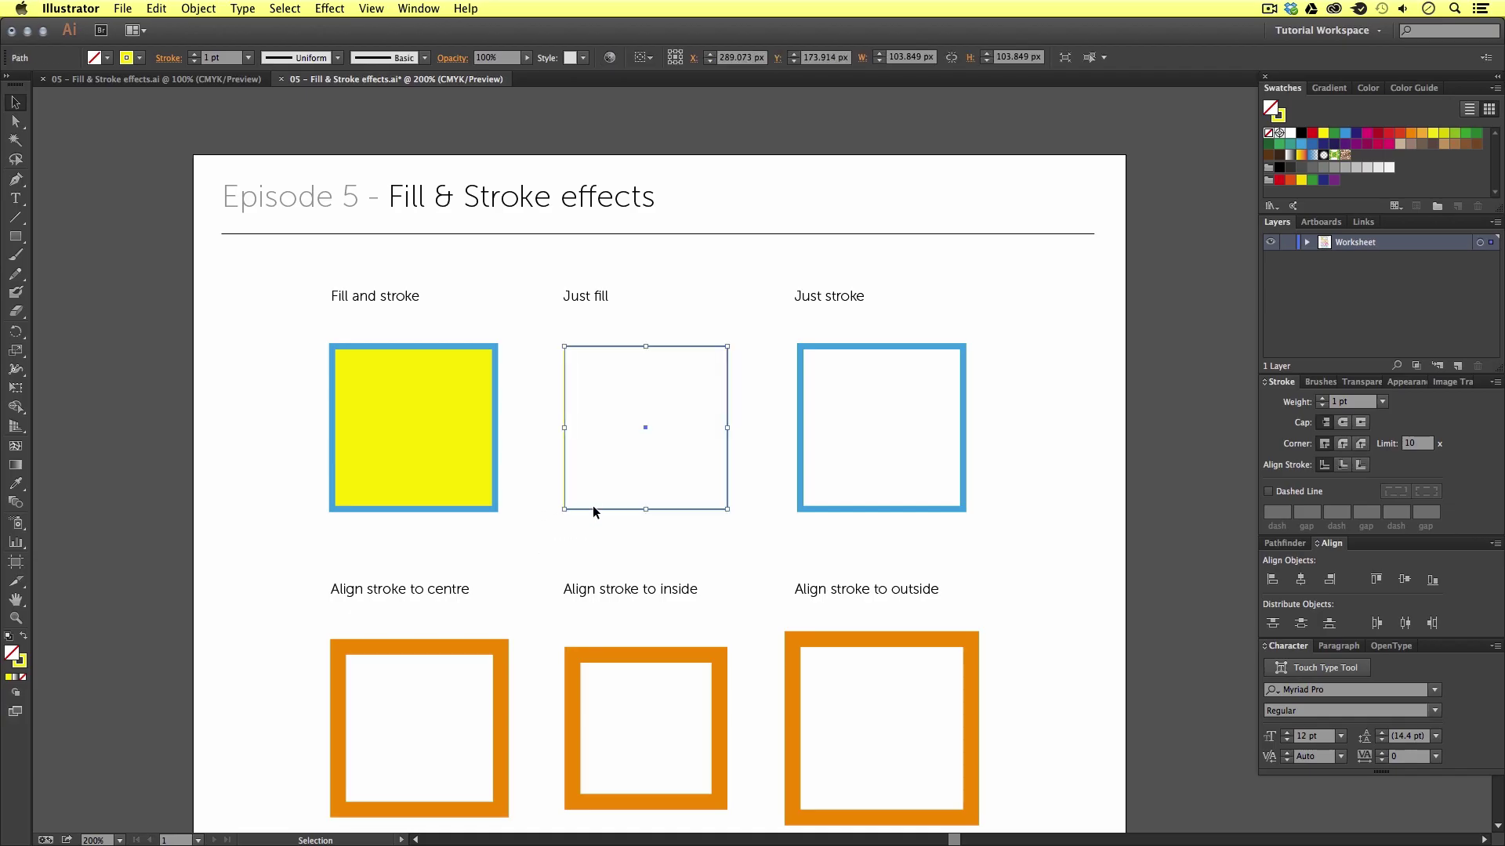
left_click(587, 536)
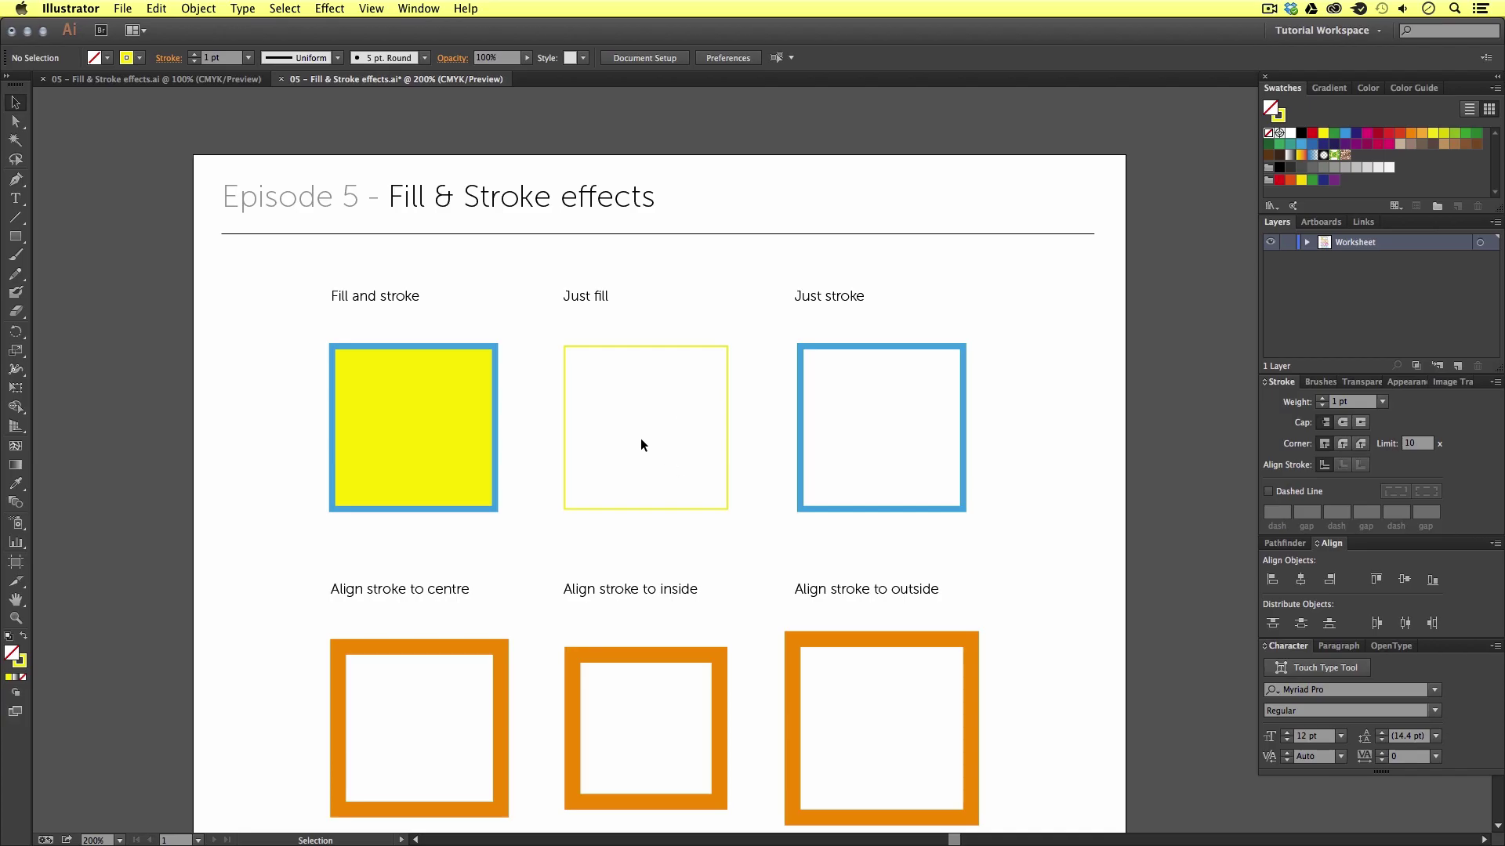
left_click(636, 508)
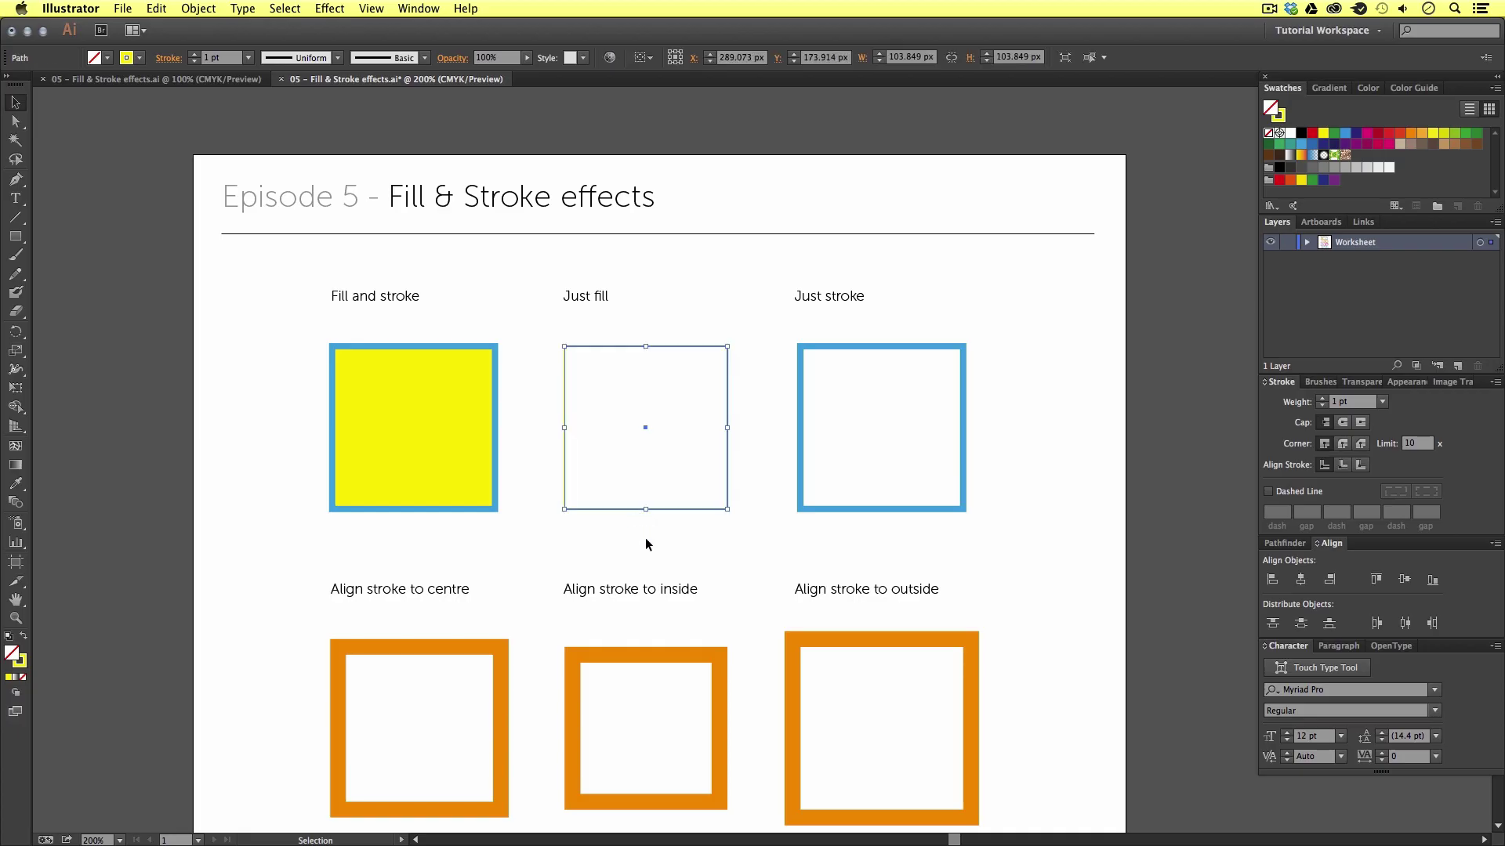
left_click(645, 538)
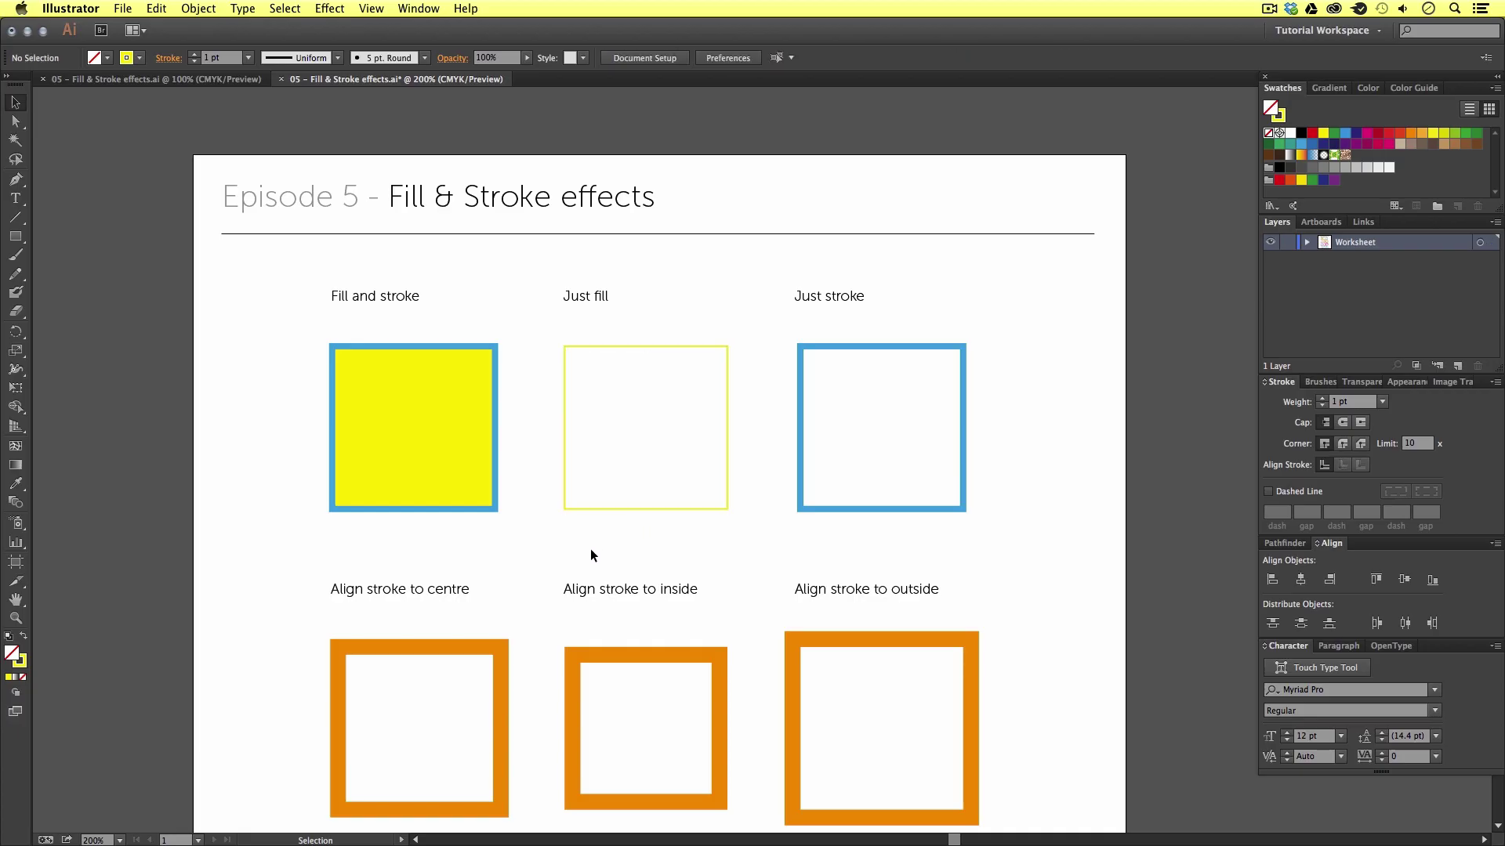
left_click_drag(590, 550, 665, 468)
left_click_drag(664, 467, 665, 467)
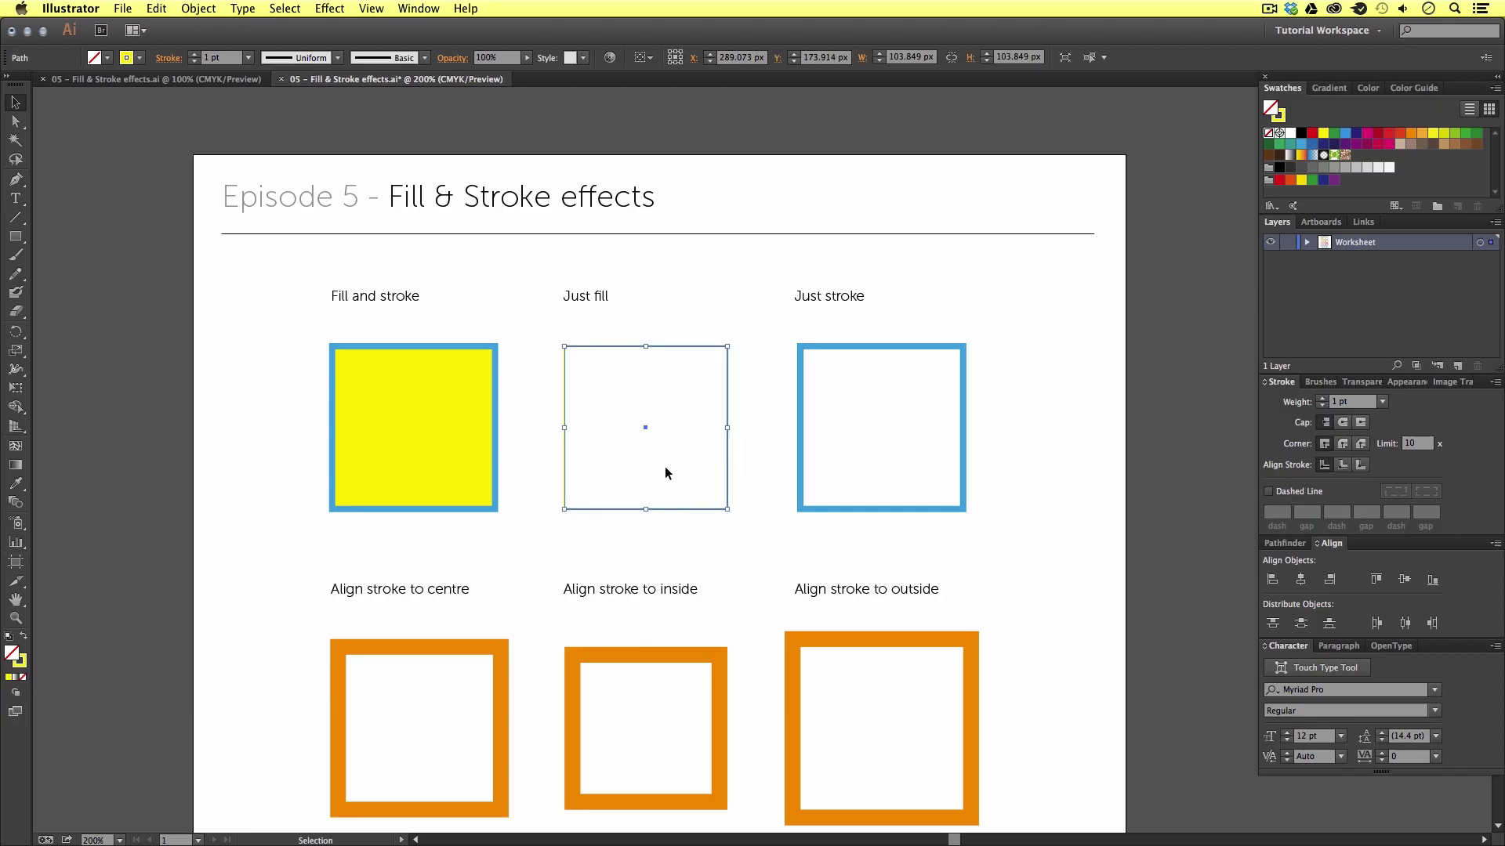
left_click(24, 641)
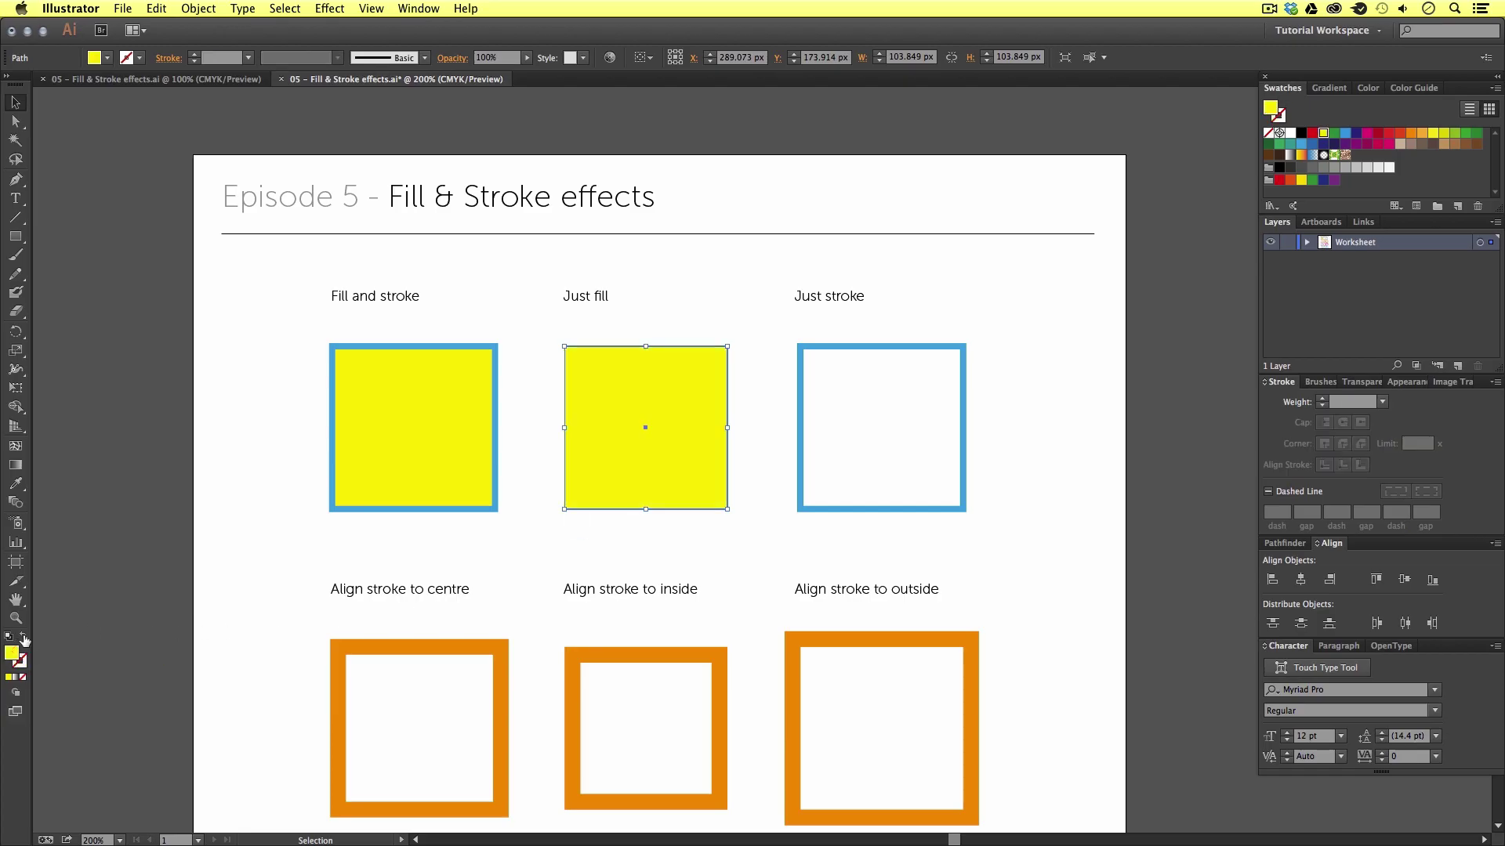
left_click(693, 547)
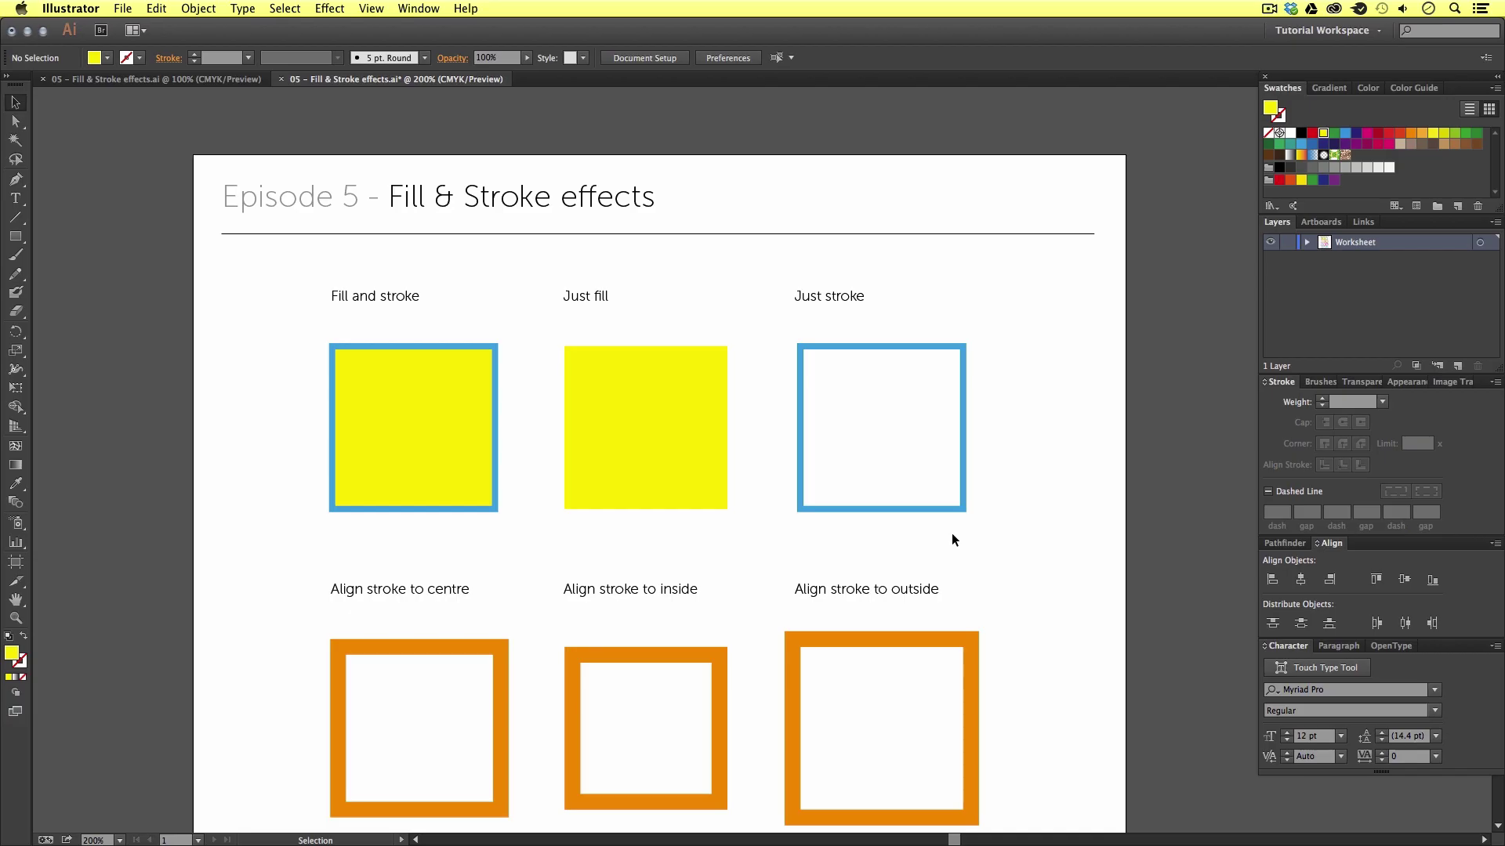
Nudge the Just stroke square's stroke weight up and down, then set it to 20 pt.
left_click(906, 510)
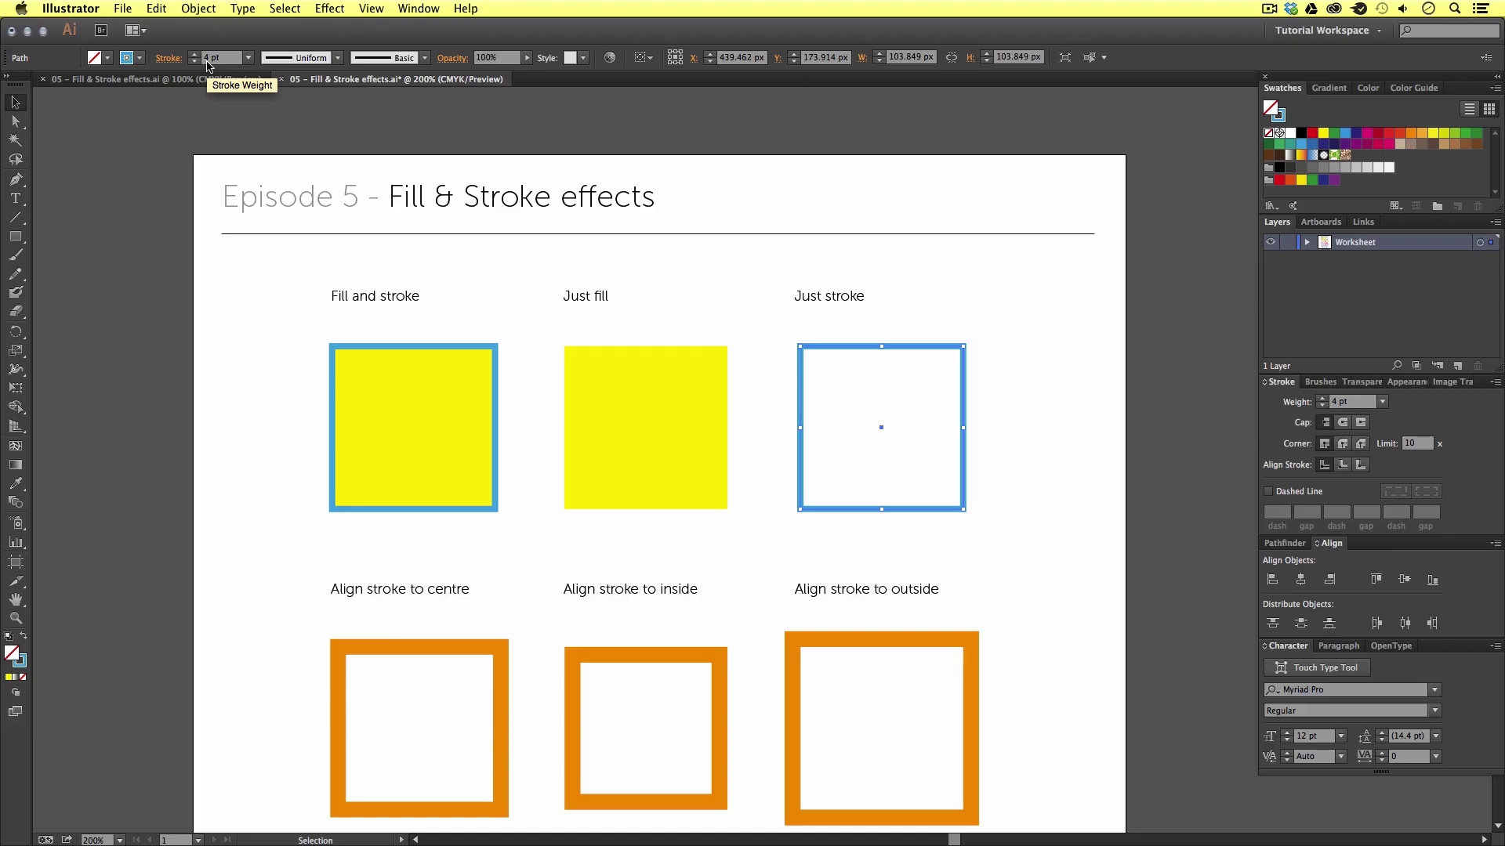
left_click(194, 54)
left_click(194, 54)
left_click(195, 55)
left_click(194, 54)
left_click(194, 54)
left_click(194, 54)
left_click(194, 54)
left_click(194, 54)
left_click(195, 54)
left_click(194, 54)
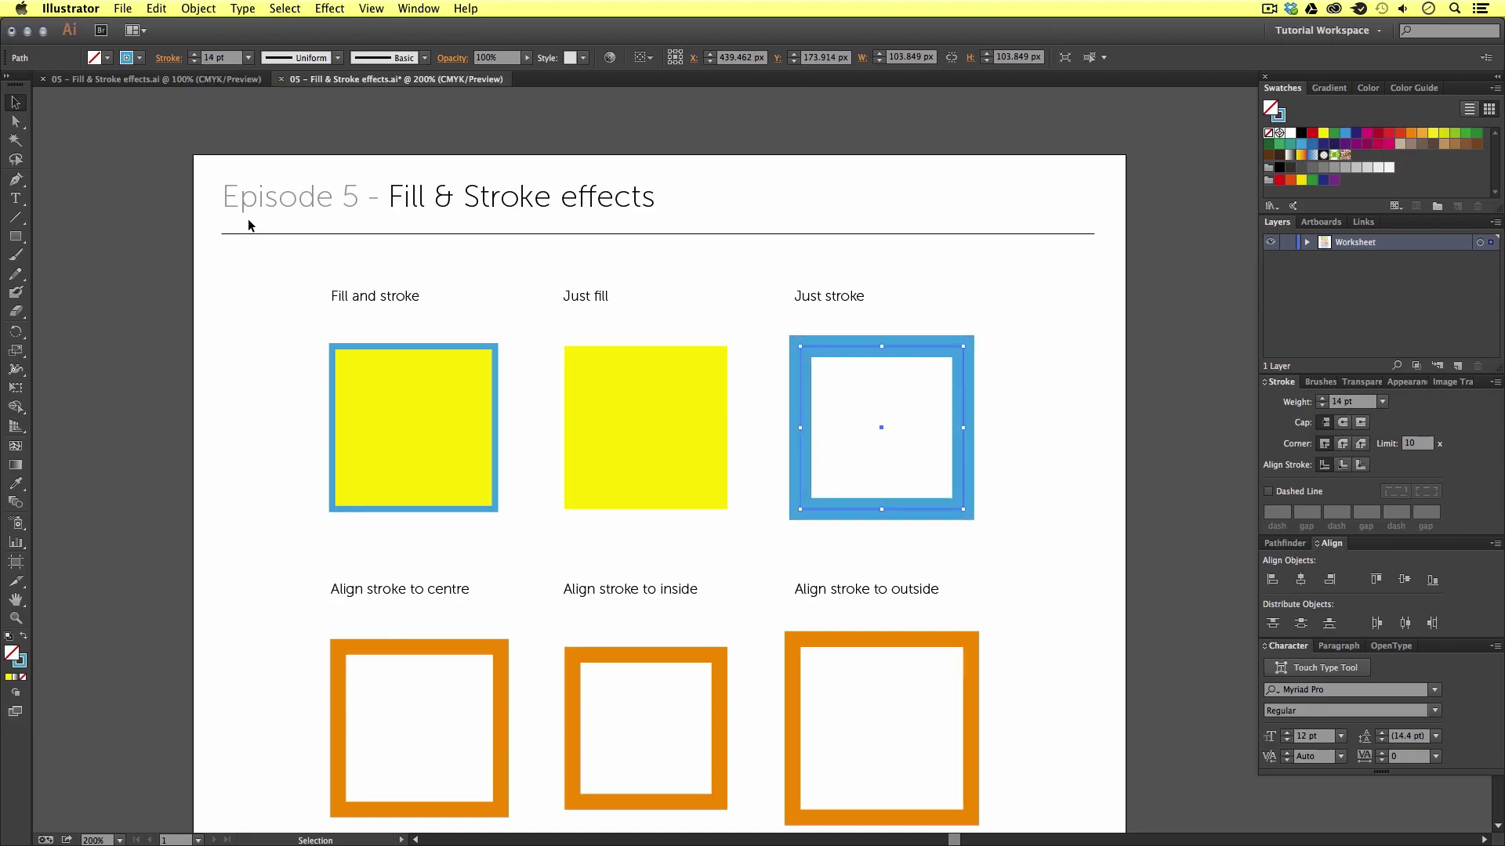
left_click(195, 61)
left_click(194, 61)
left_click(194, 62)
left_click(194, 61)
left_click(195, 61)
left_click(194, 61)
left_click(194, 61)
left_click(194, 61)
left_click(195, 61)
left_click(195, 61)
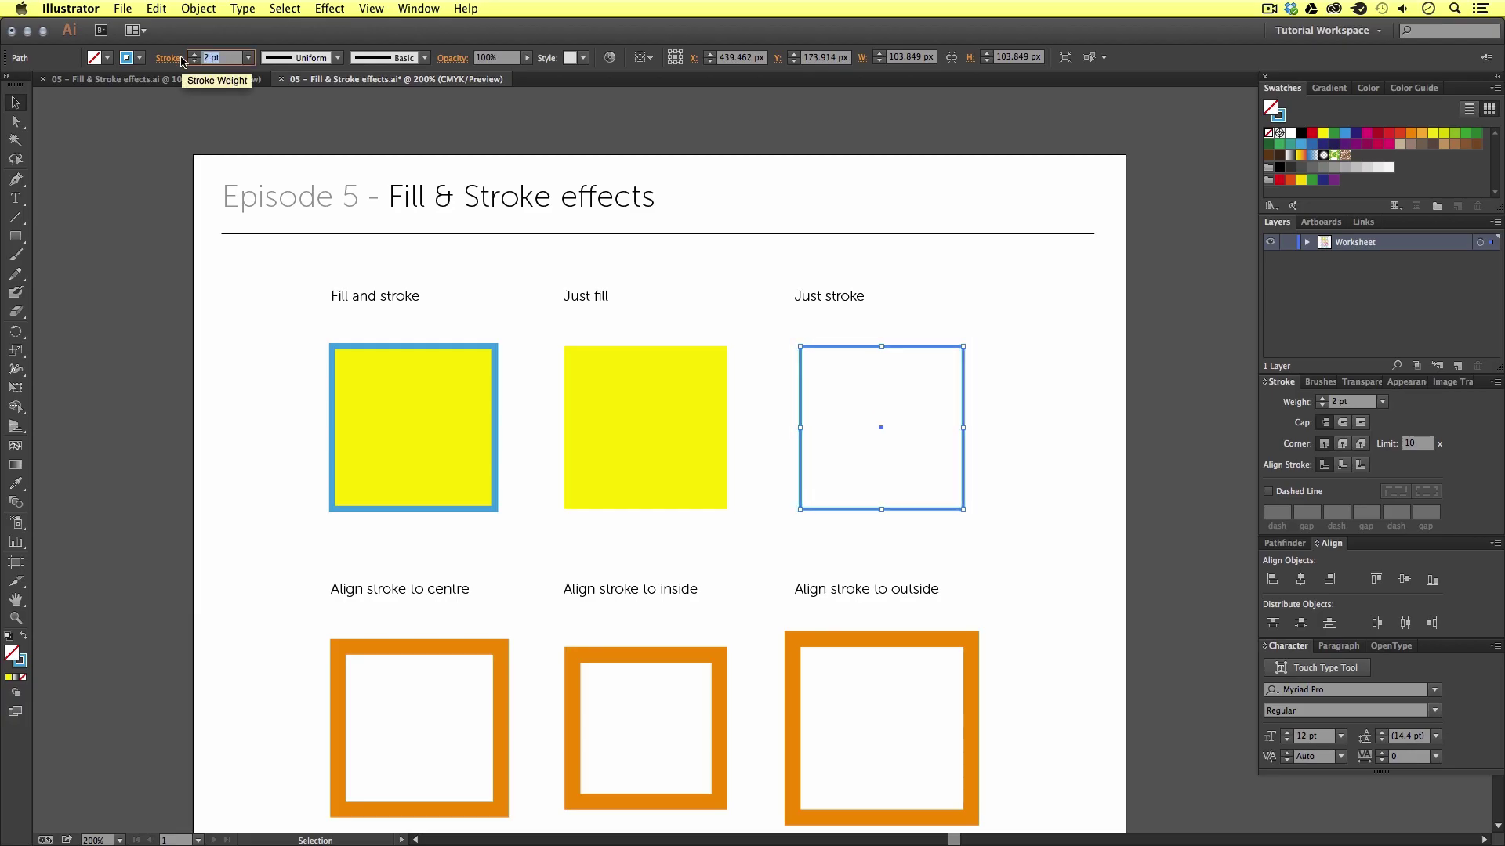
type("20")
key("Return")
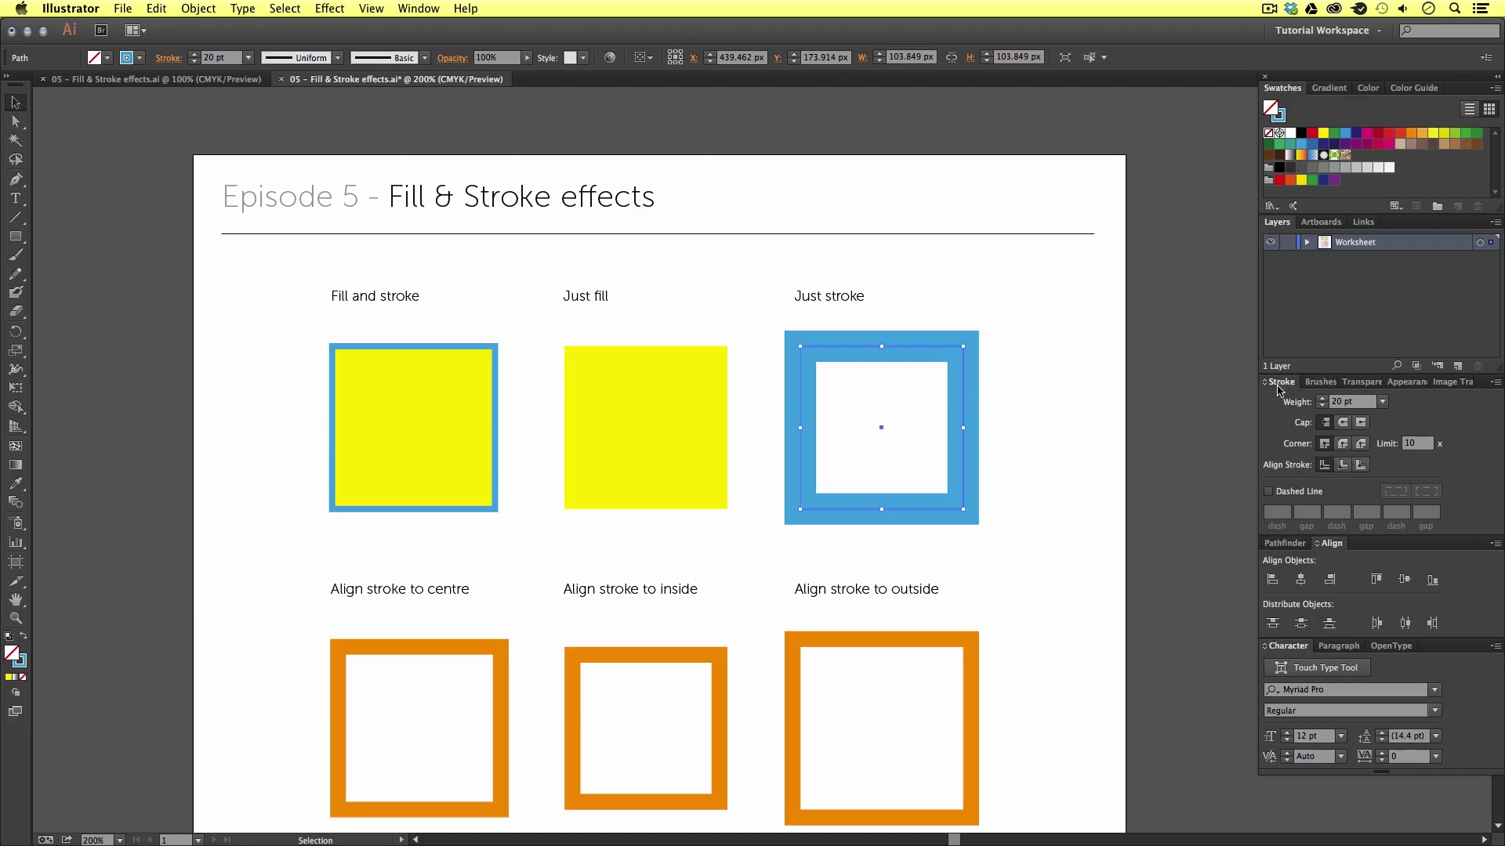
In the Stroke panel, set the Just stroke square's weight to 15 pt, then 4 pt.
left_click(410, 10)
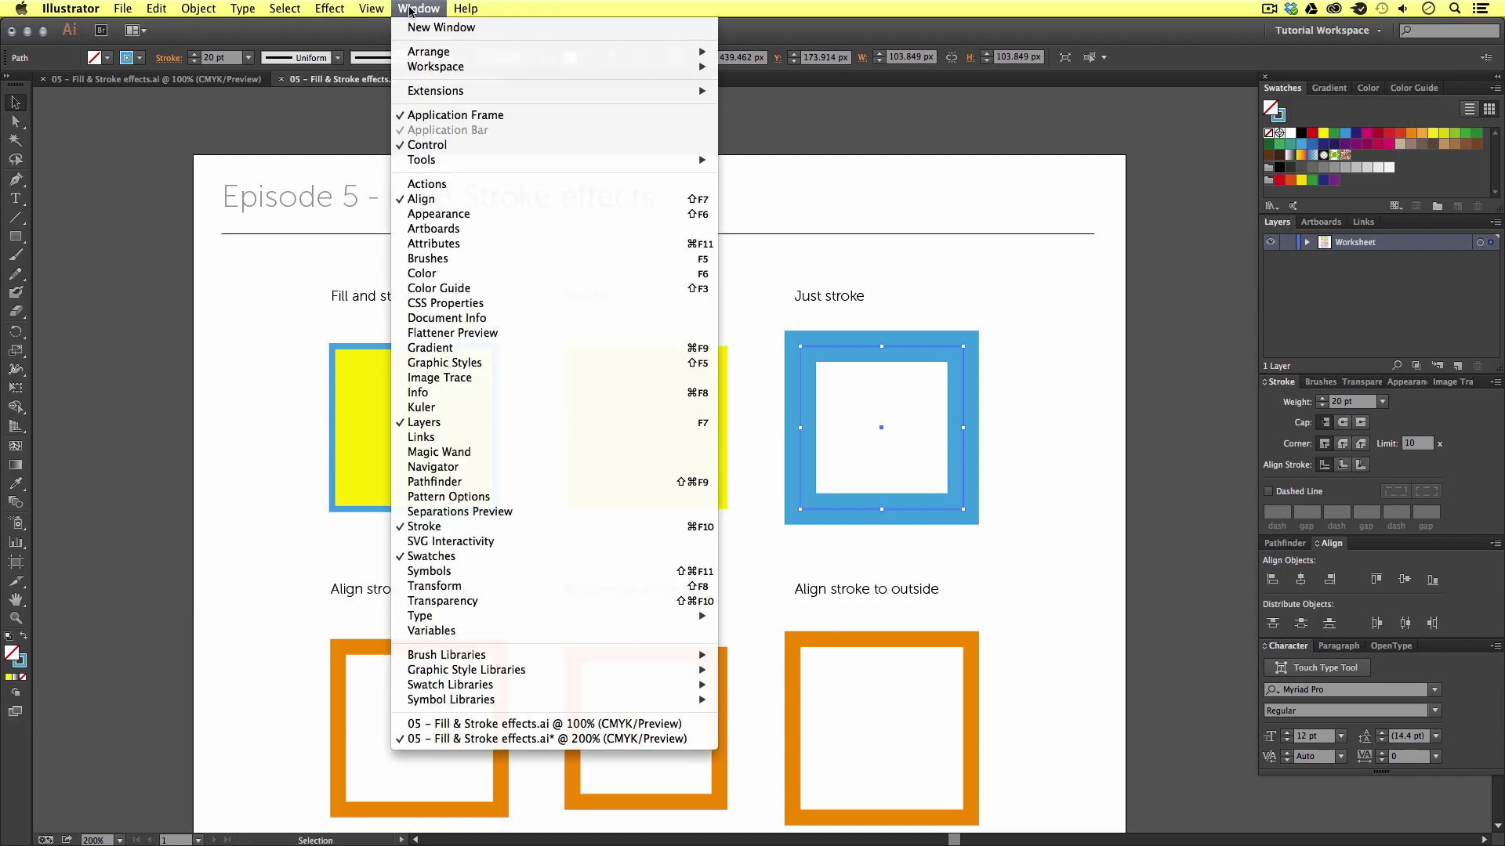
left_click(497, 526)
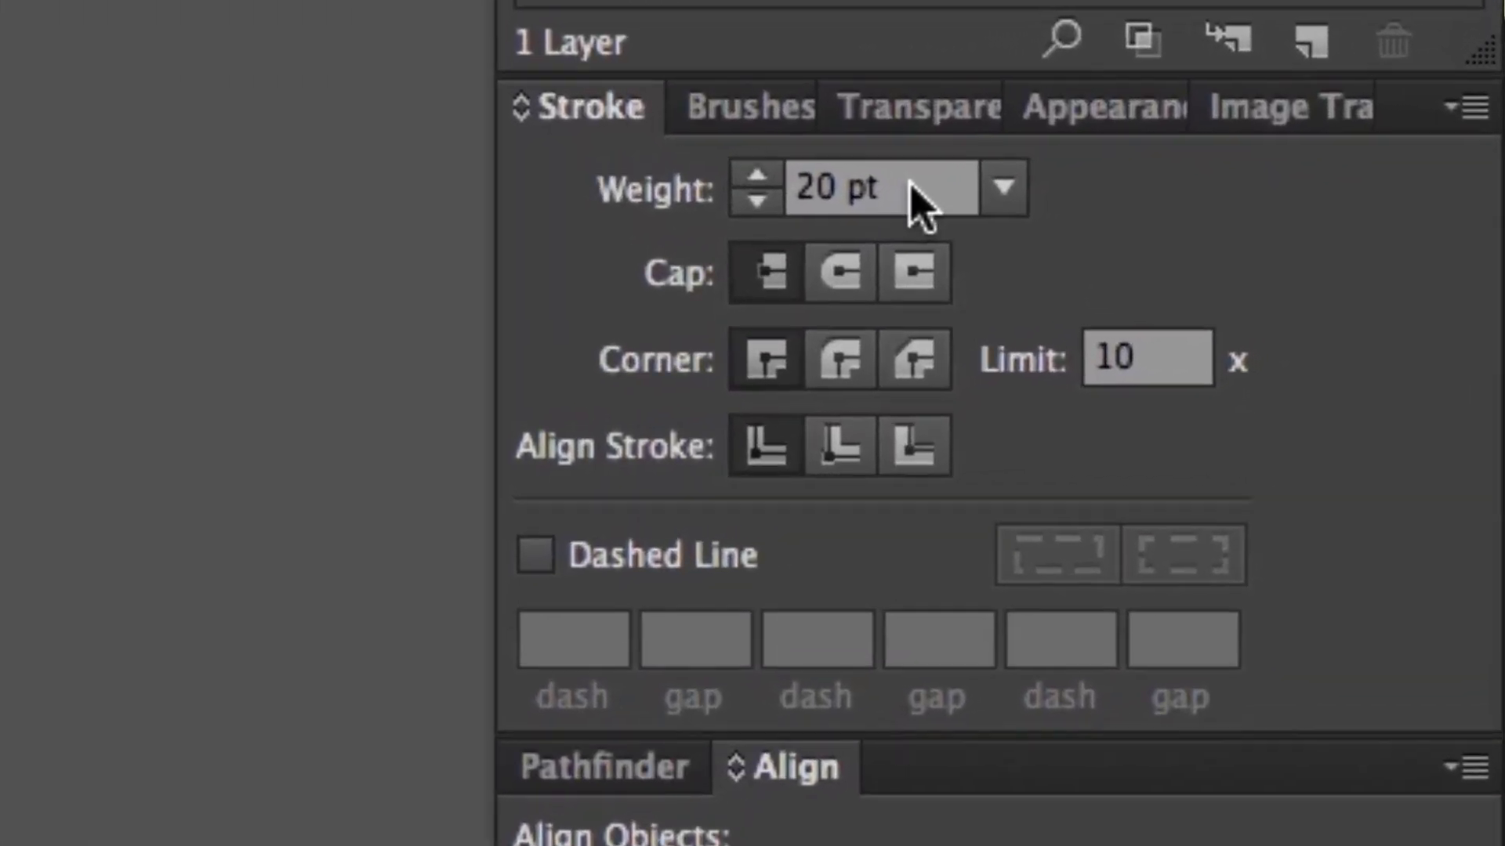
left_click(1172, 322)
type("15")
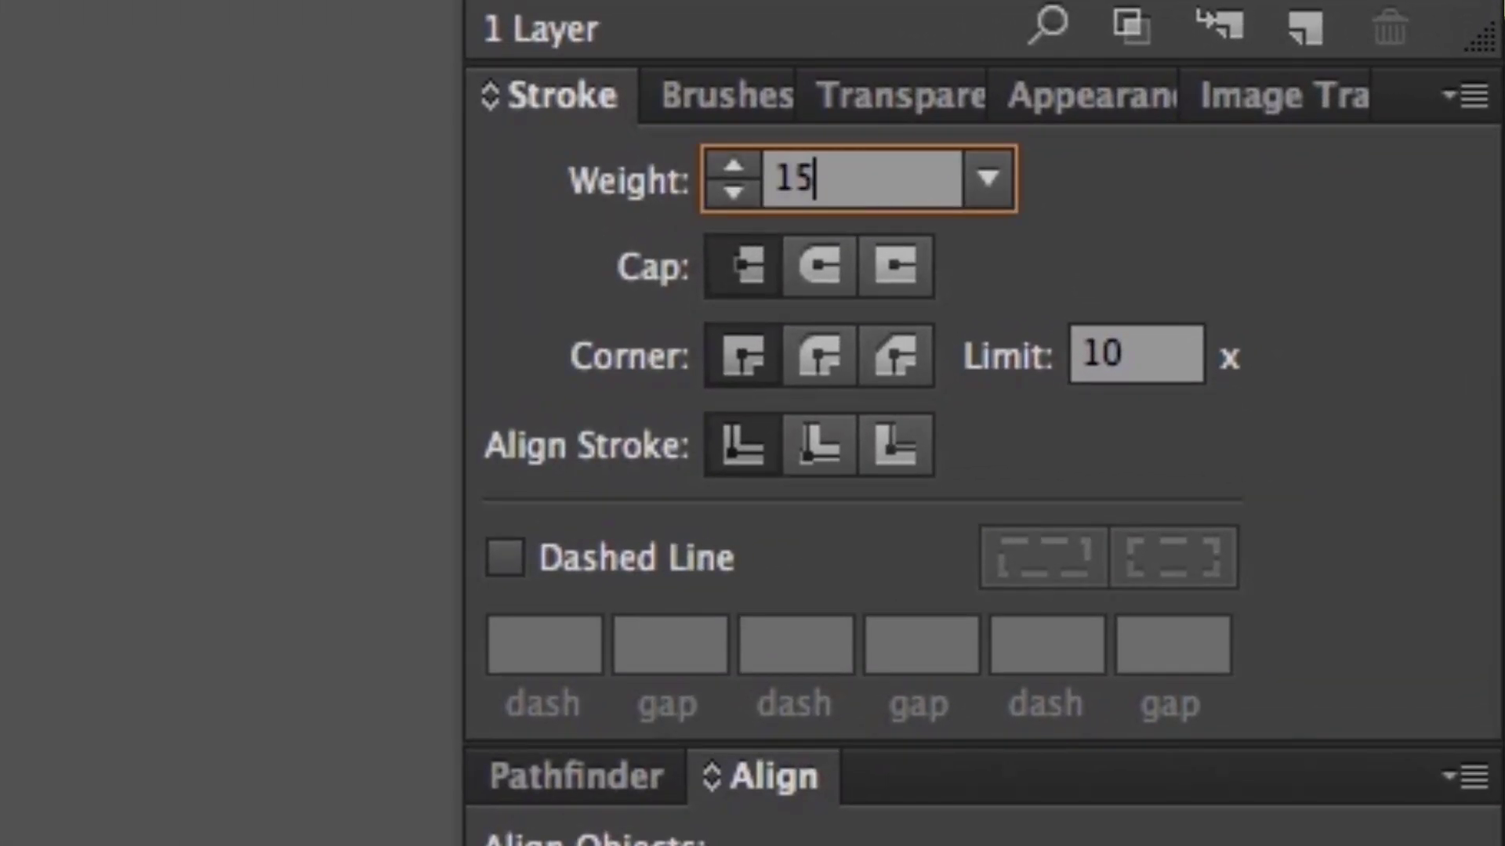
key("Return")
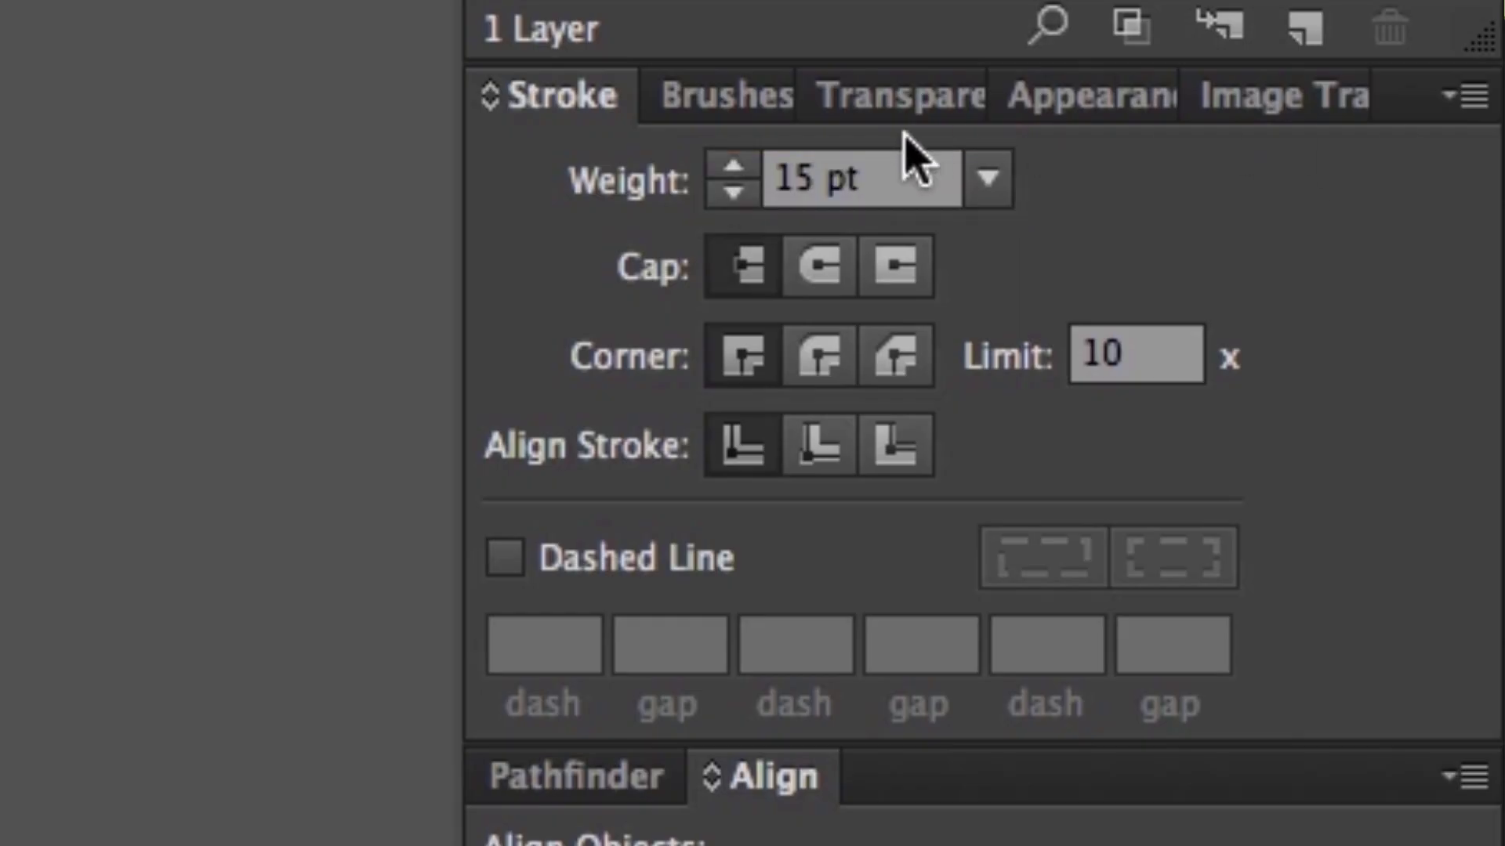
left_click(709, 168)
type("4")
key("Return")
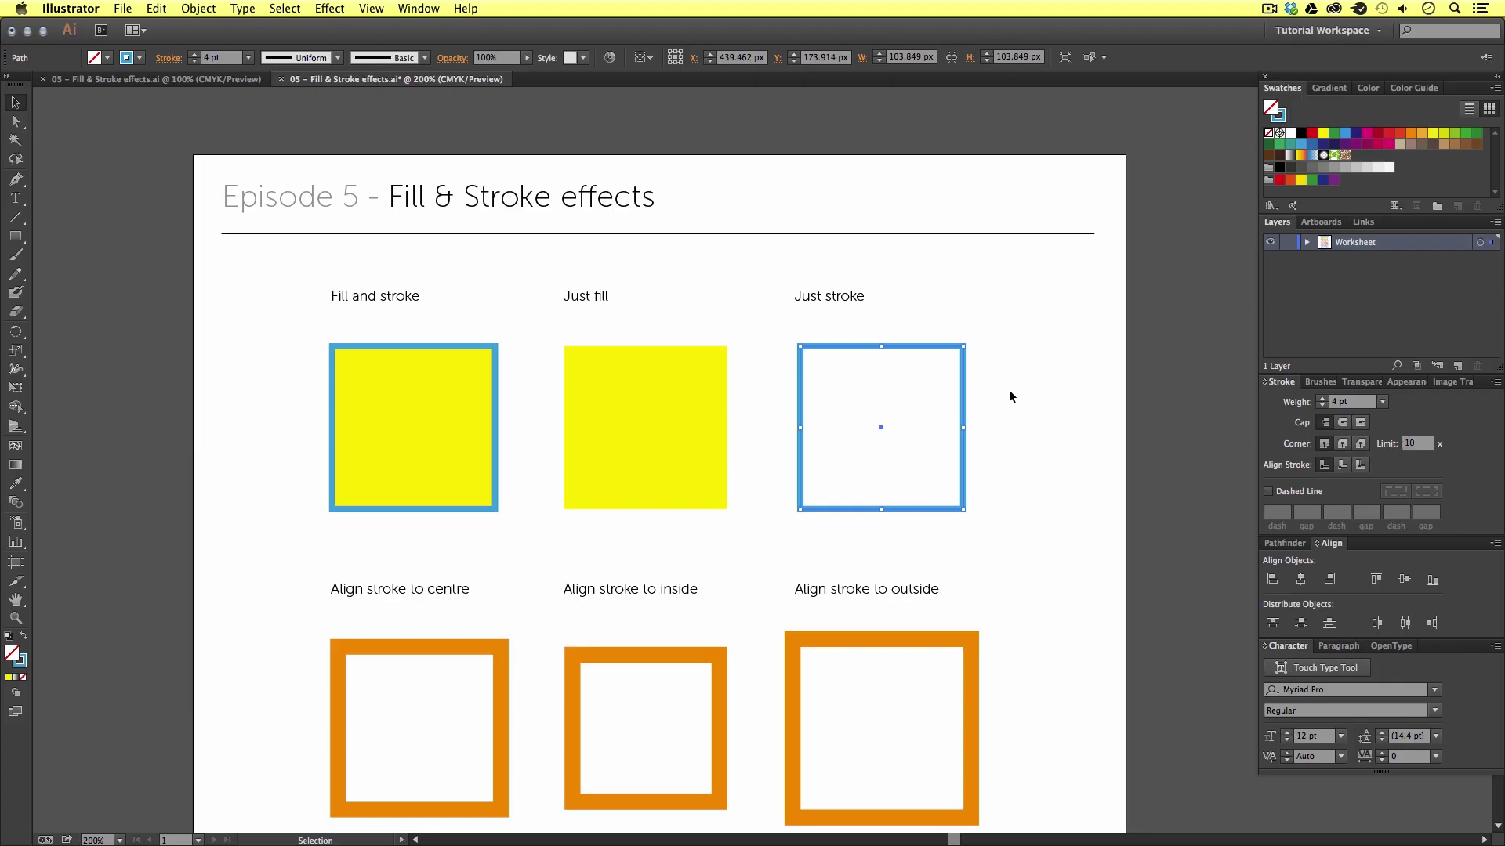
left_click(1008, 388)
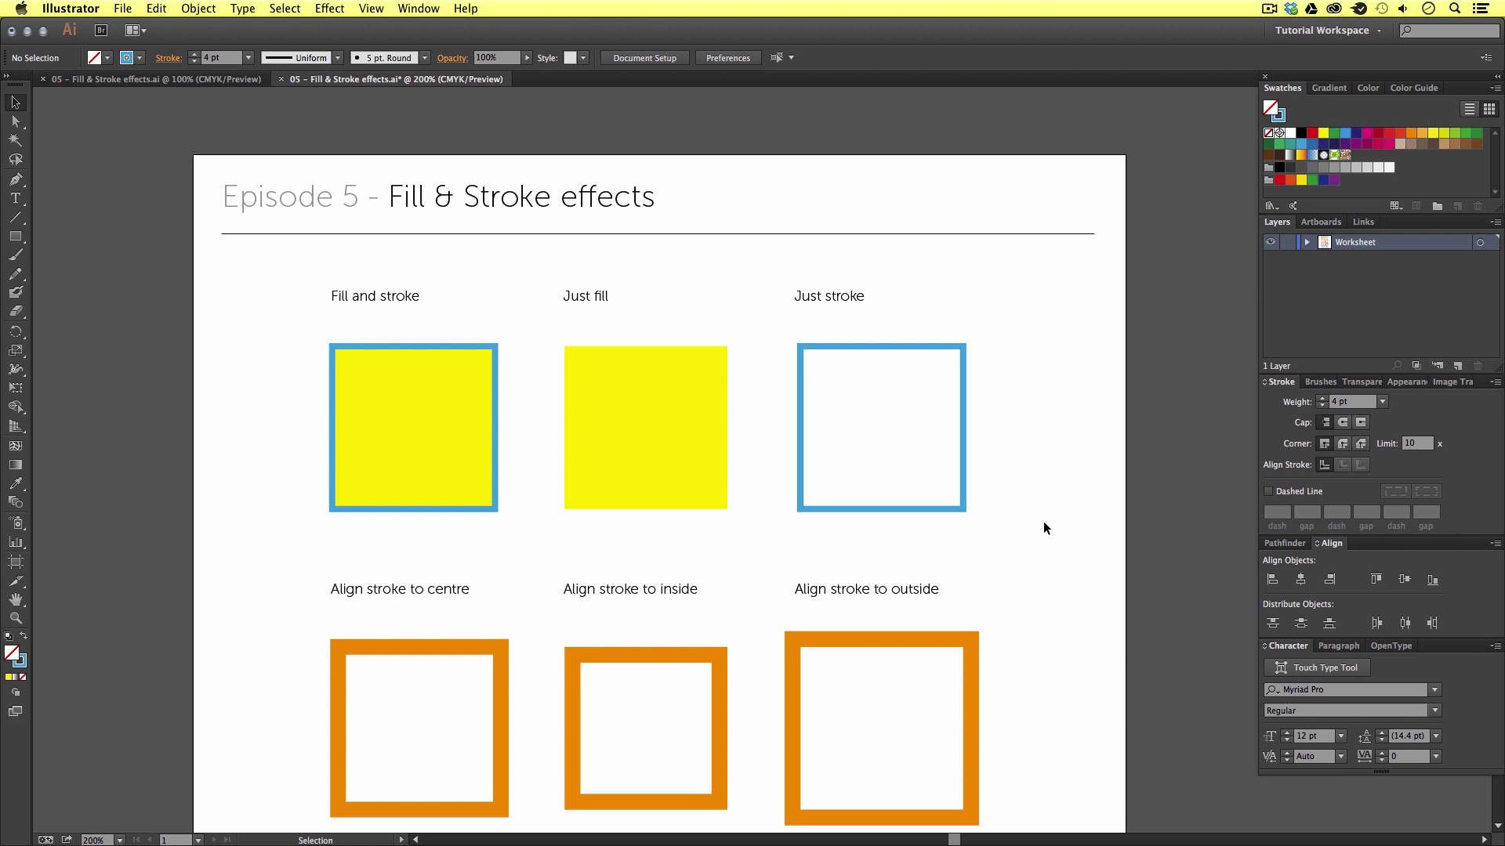
scroll(1042, 535, "down", 5)
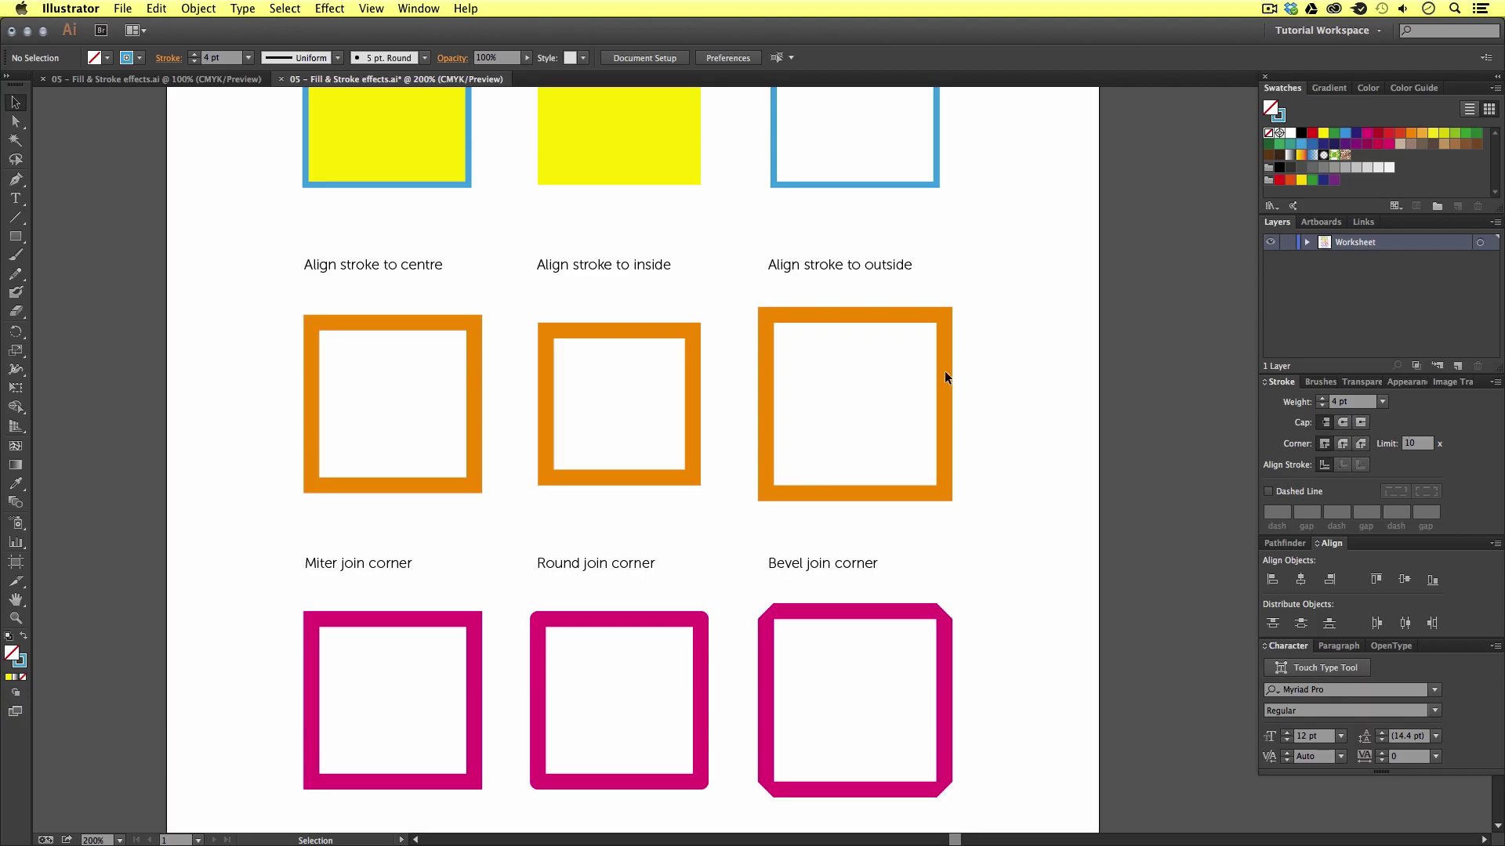
Zoom to 300% on the three orange Align stroke squares and frame them.
key("z")
left_click(621, 384)
left_click_drag(846, 501, 755, 430)
key("v")
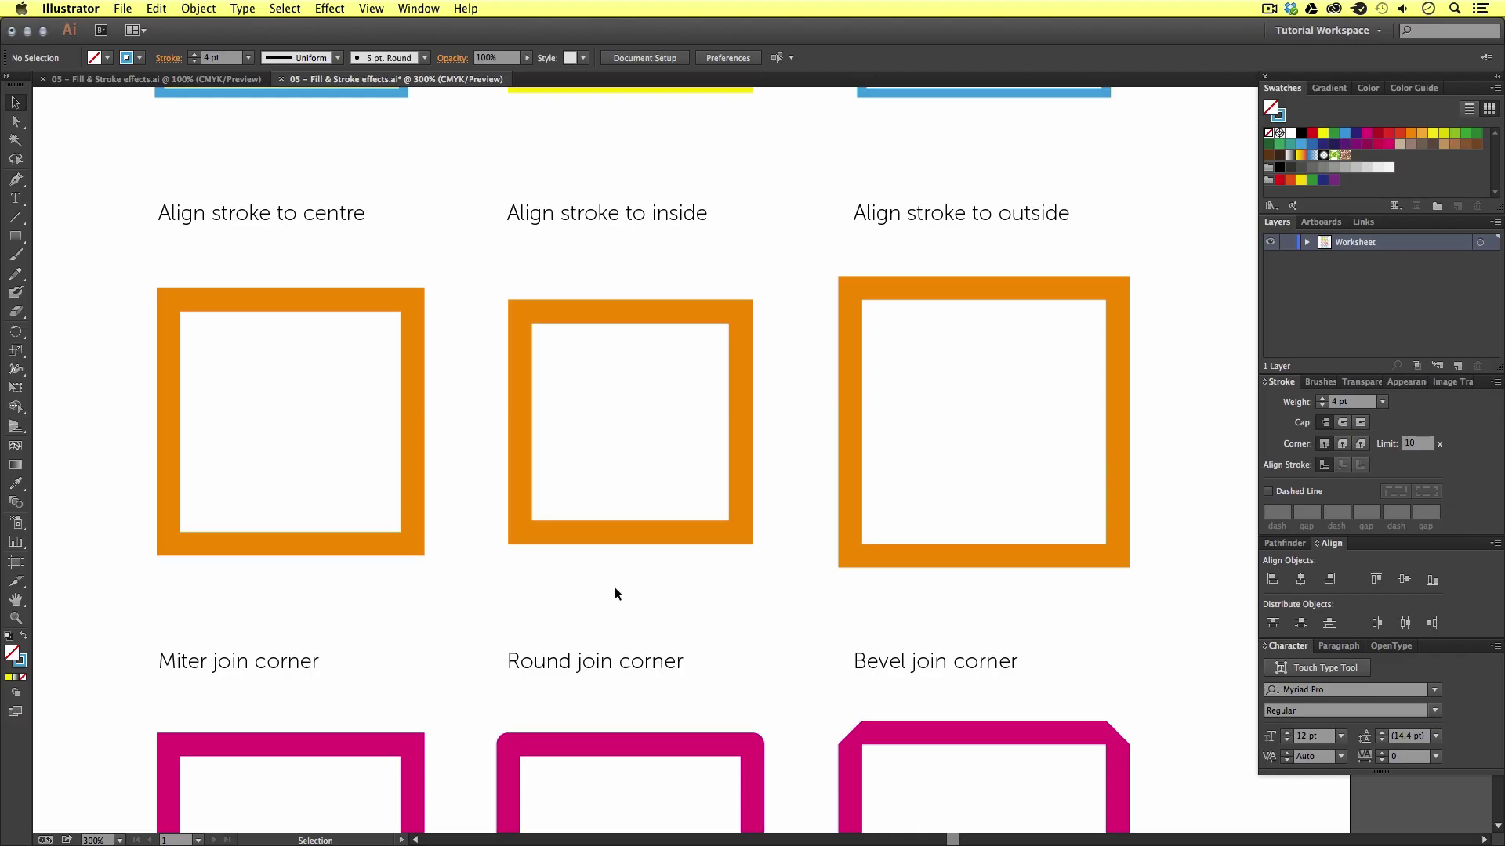
Direct-select the three orange squares to show their paths against centre, inside and outside strokes.
key("a")
mouse_move(97, 262)
left_mouse_down()
mouse_move(683, 582)
mouse_move(1220, 571)
mouse_move(1204, 611)
left_mouse_up()
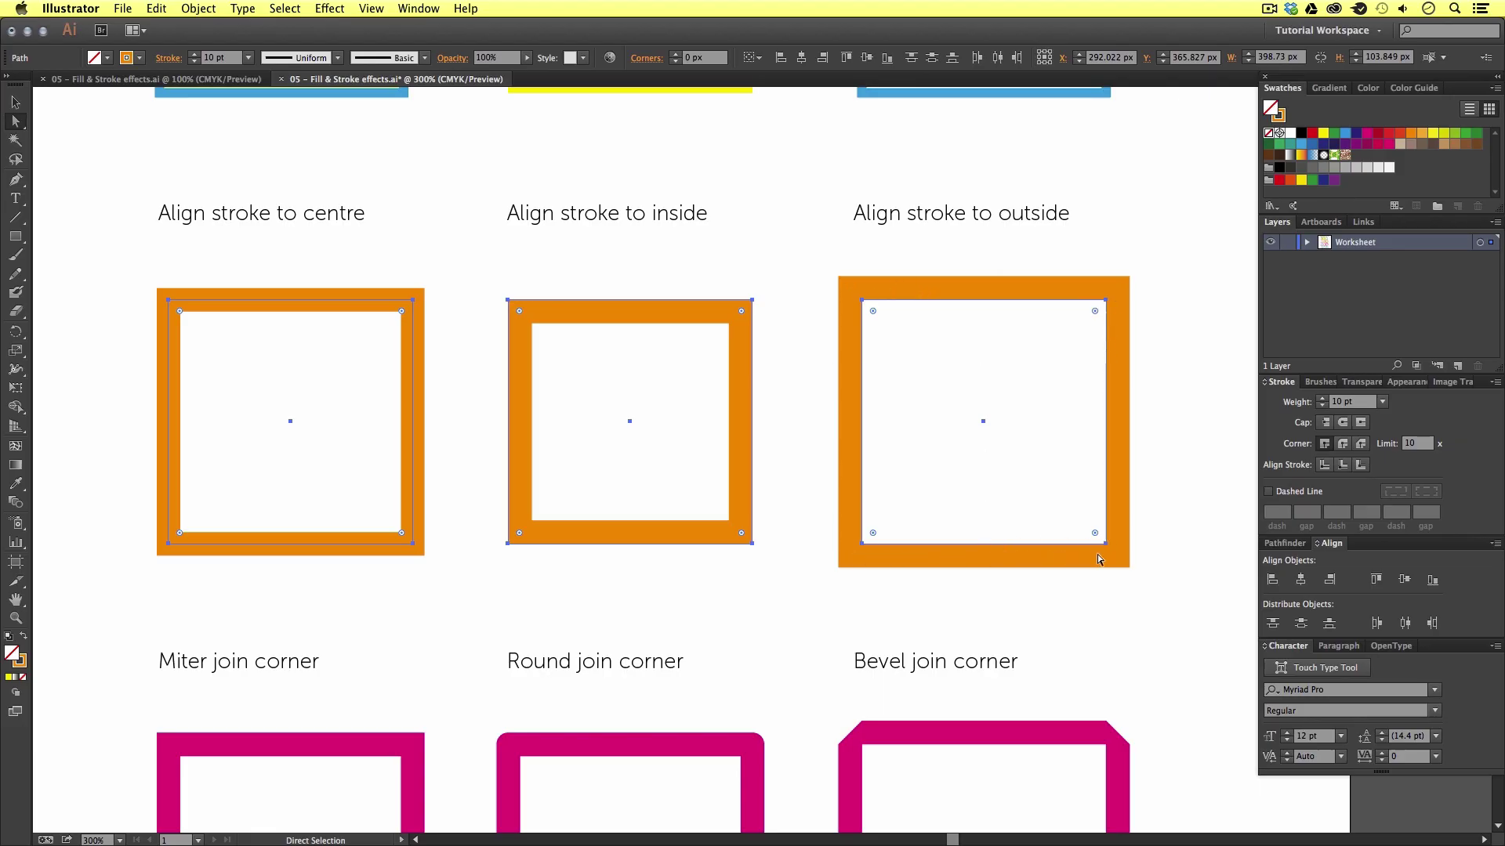
left_click(1125, 616)
key("v")
left_click(413, 546)
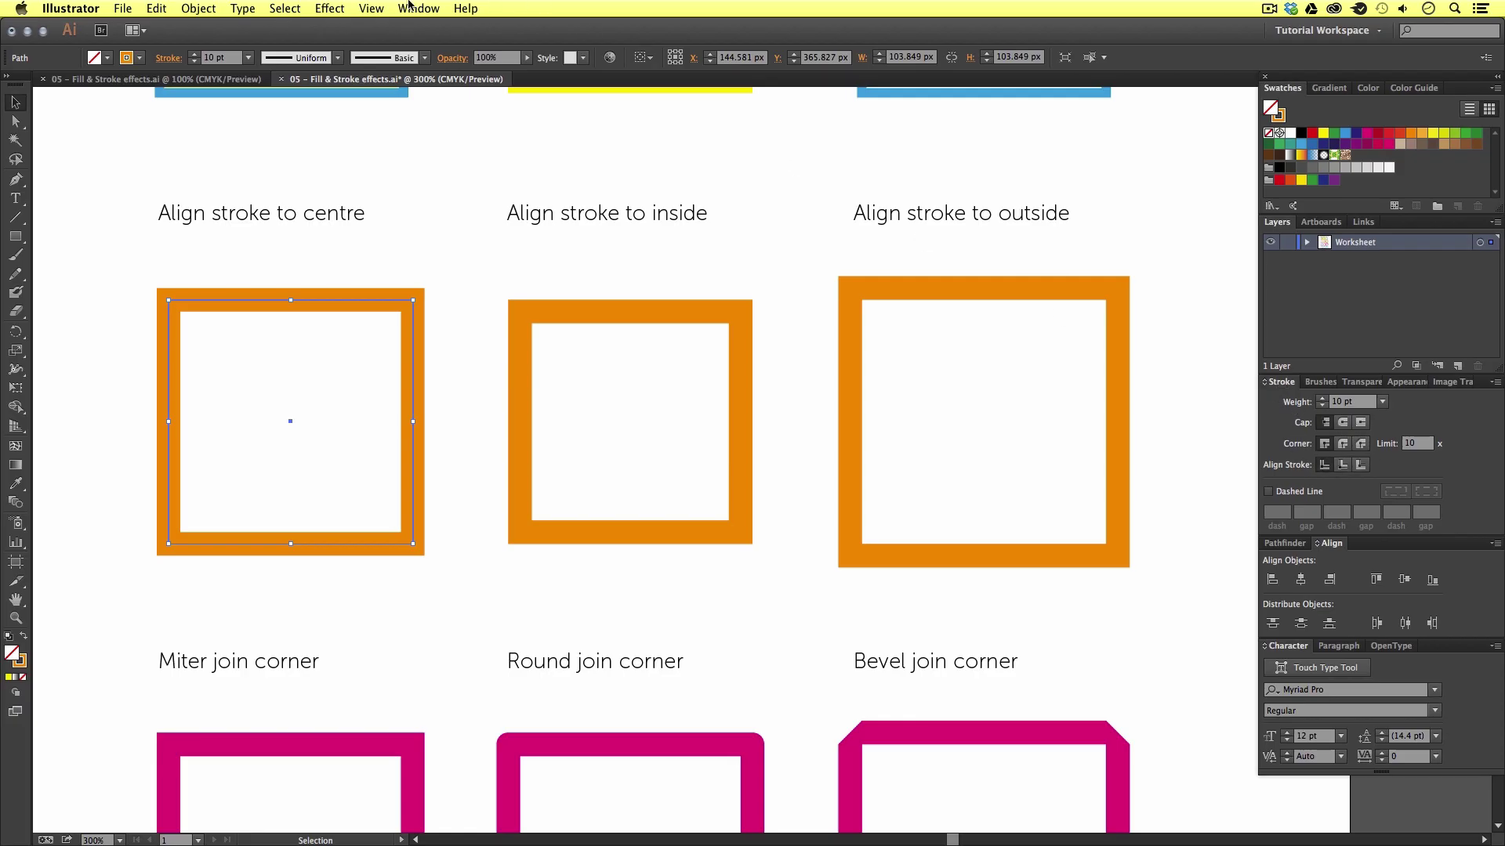
left_click(423, 8)
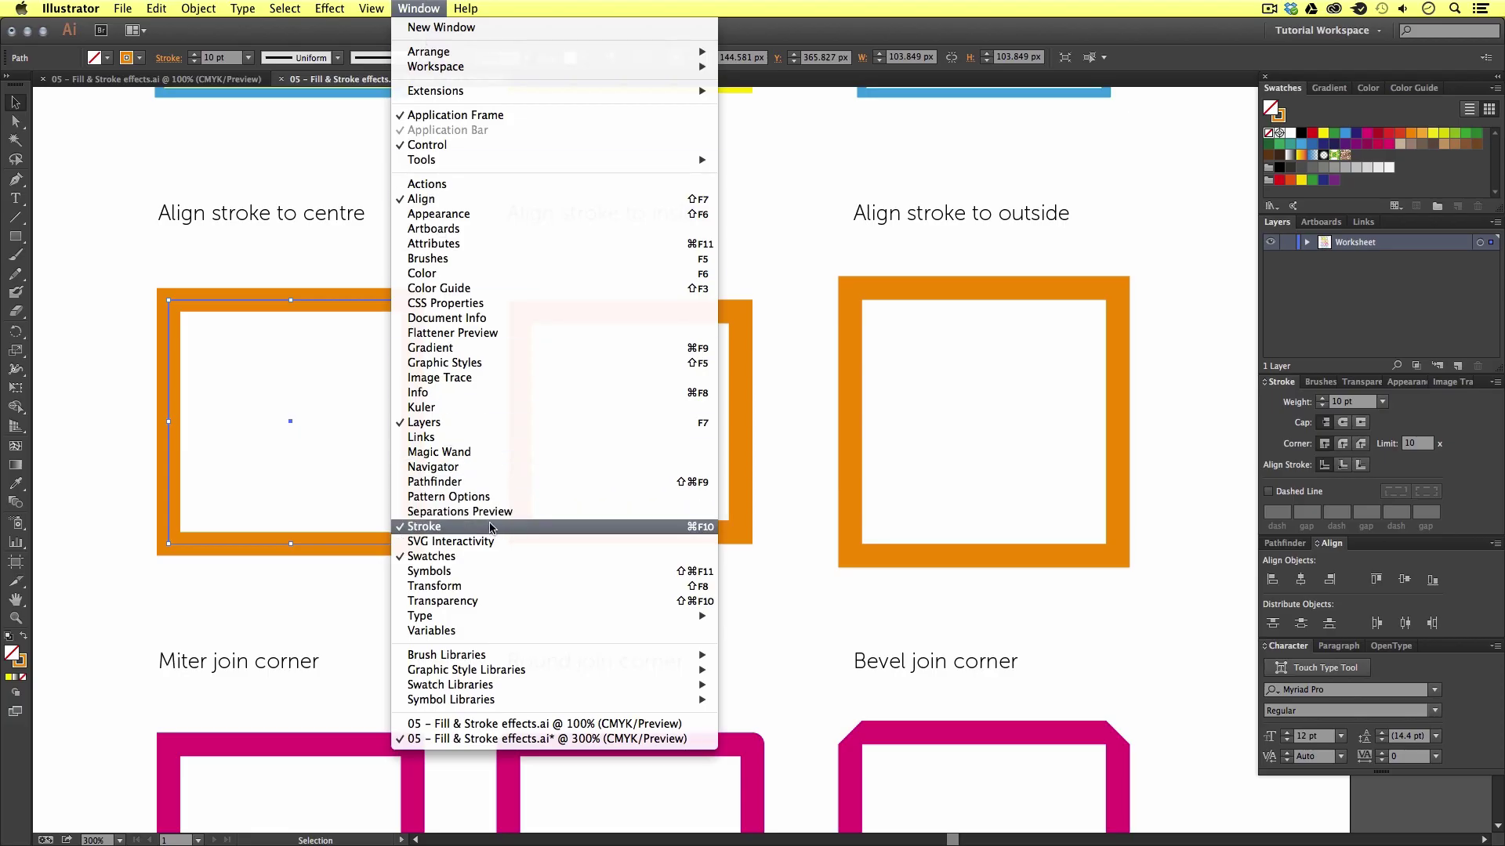
left_click(1173, 516)
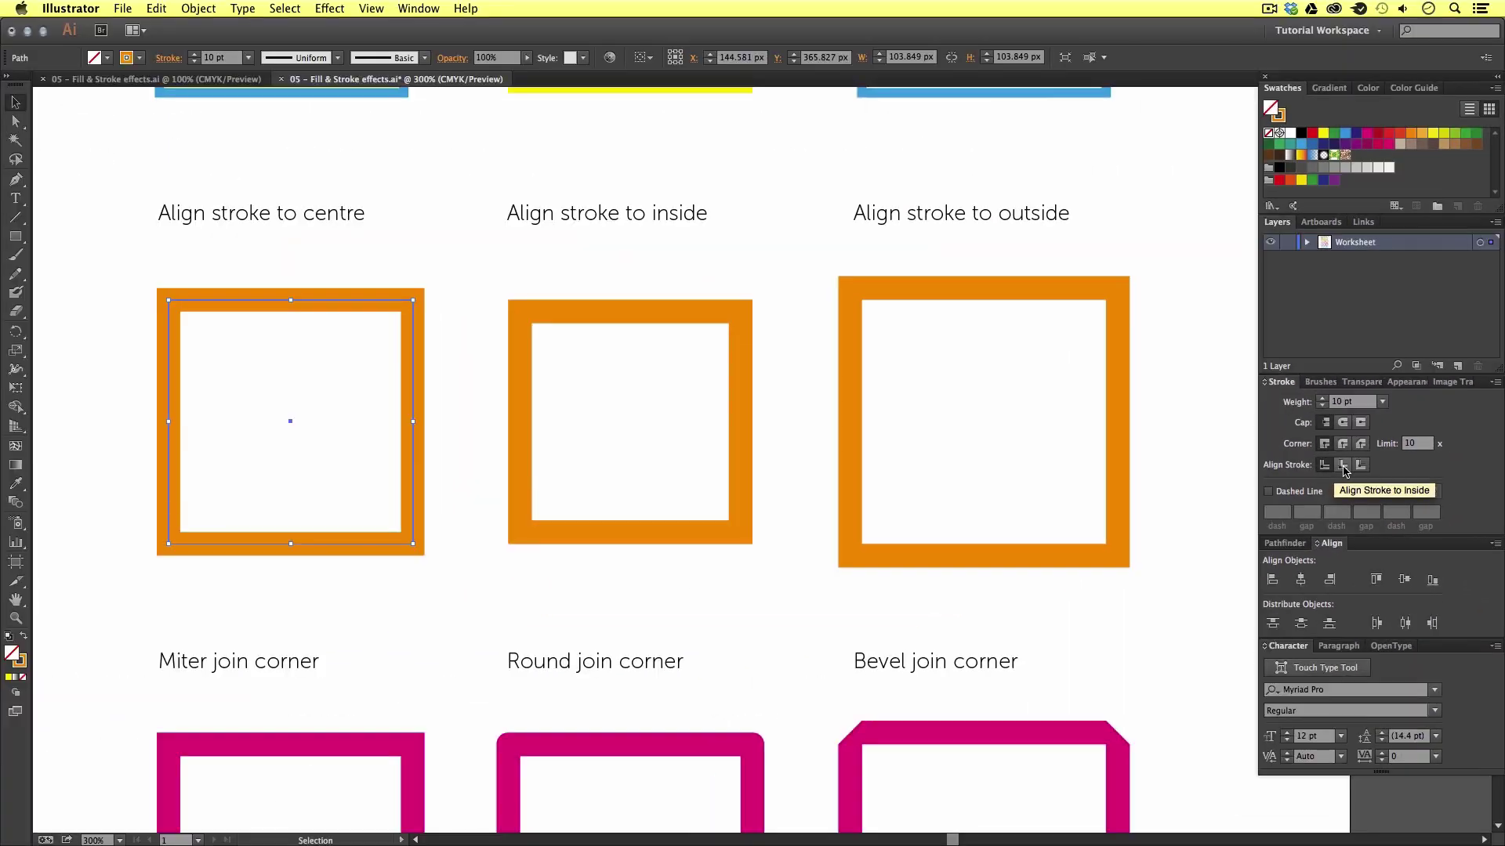
left_click(1343, 465)
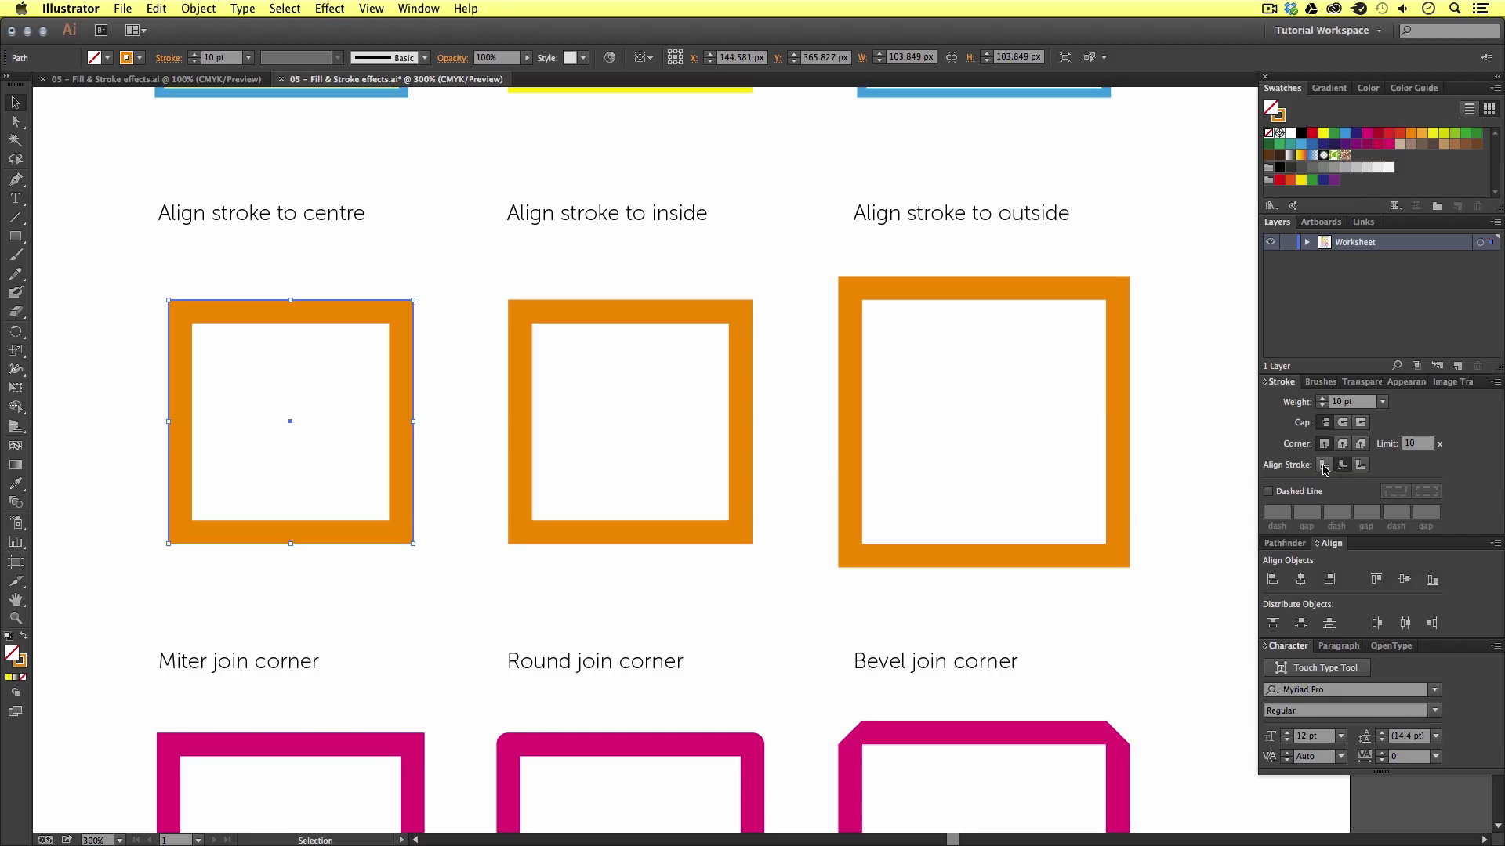
left_click(1324, 465)
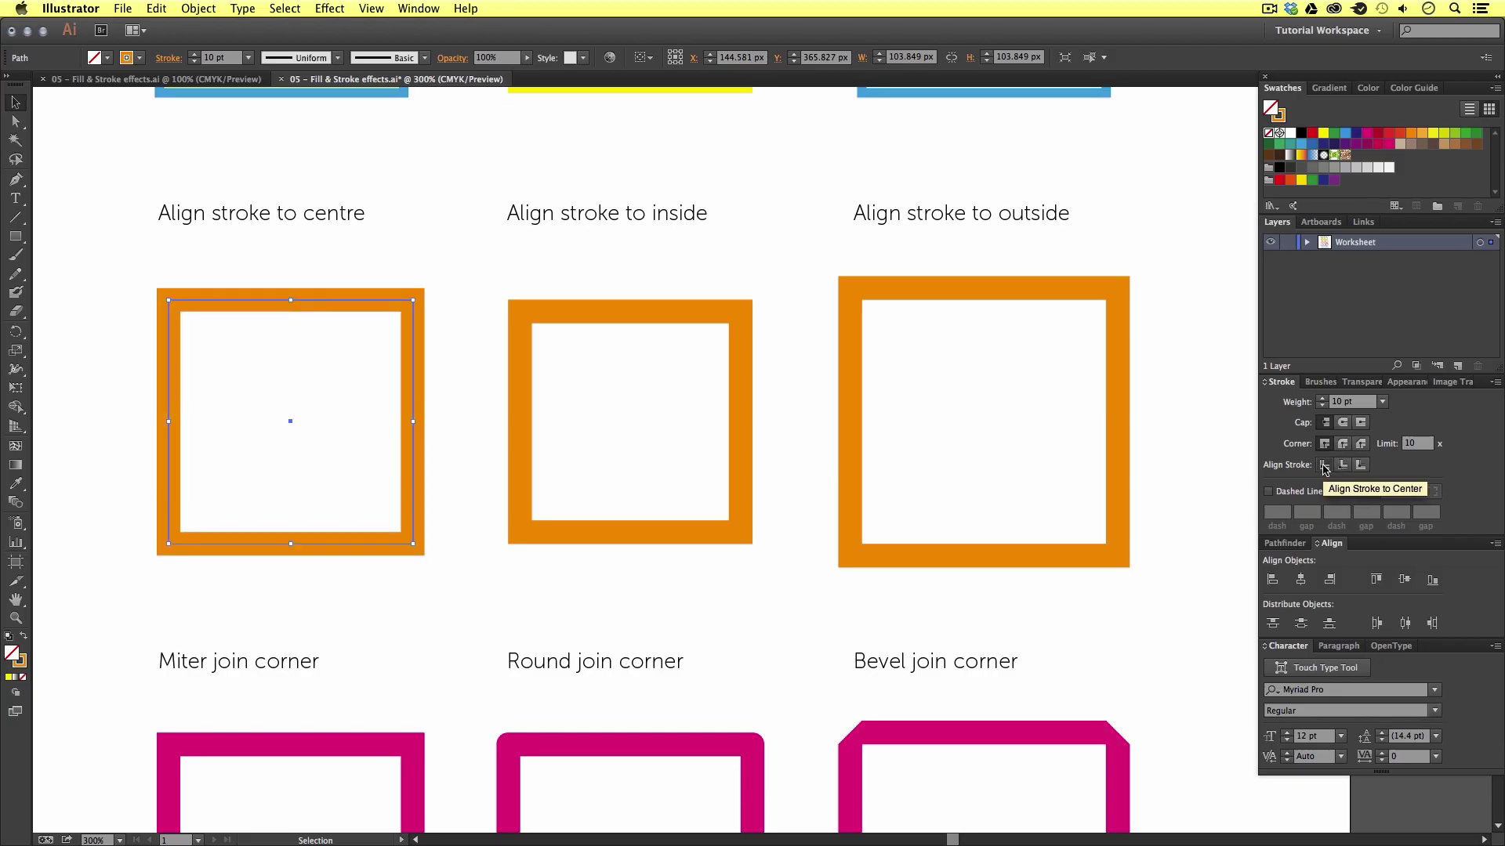
left_click(1343, 466)
left_click(1323, 465)
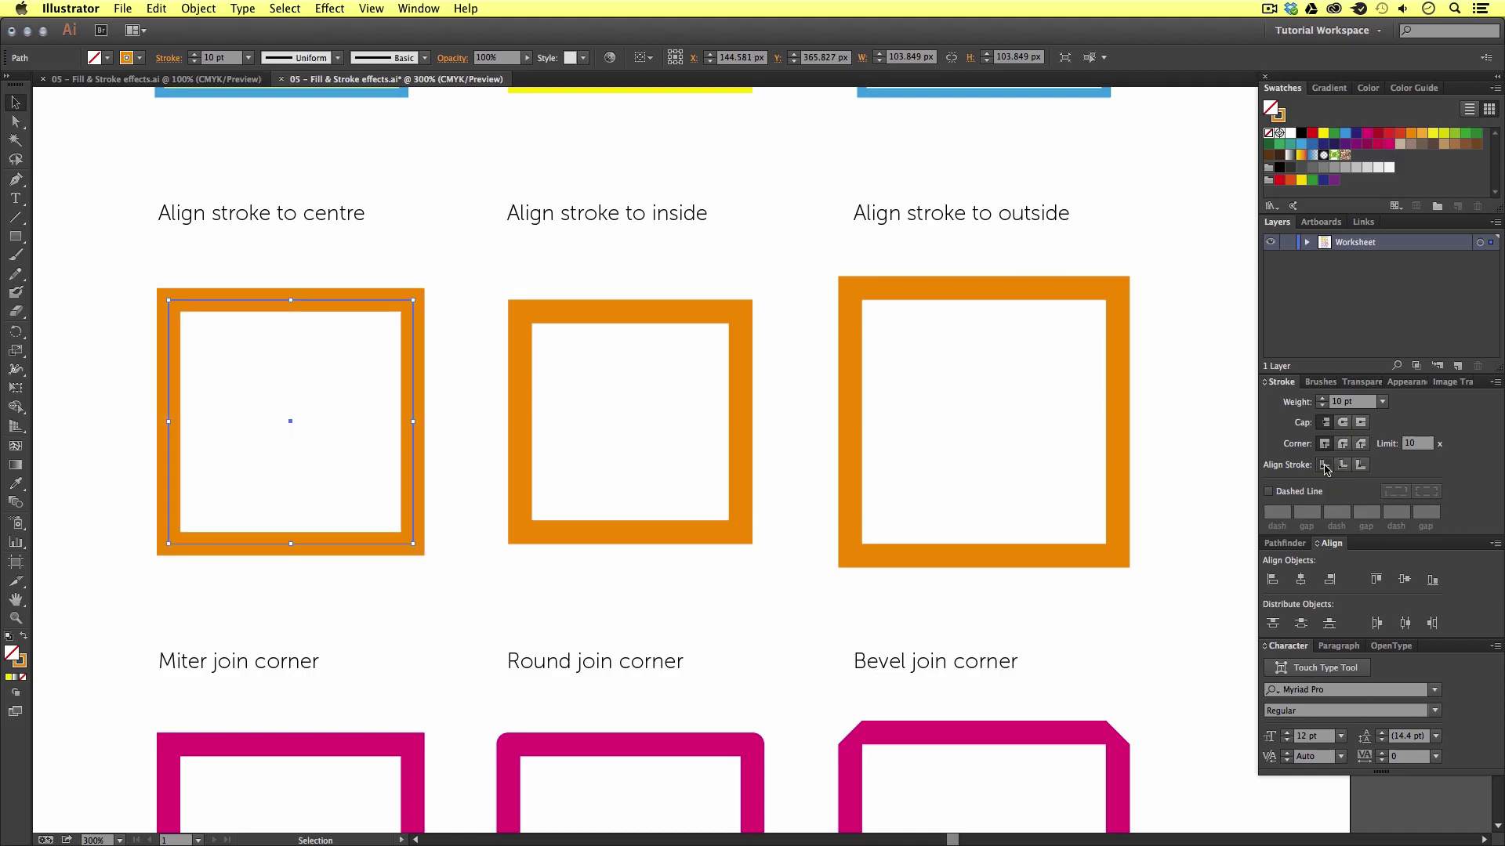
left_click(1342, 466)
left_click(1324, 467)
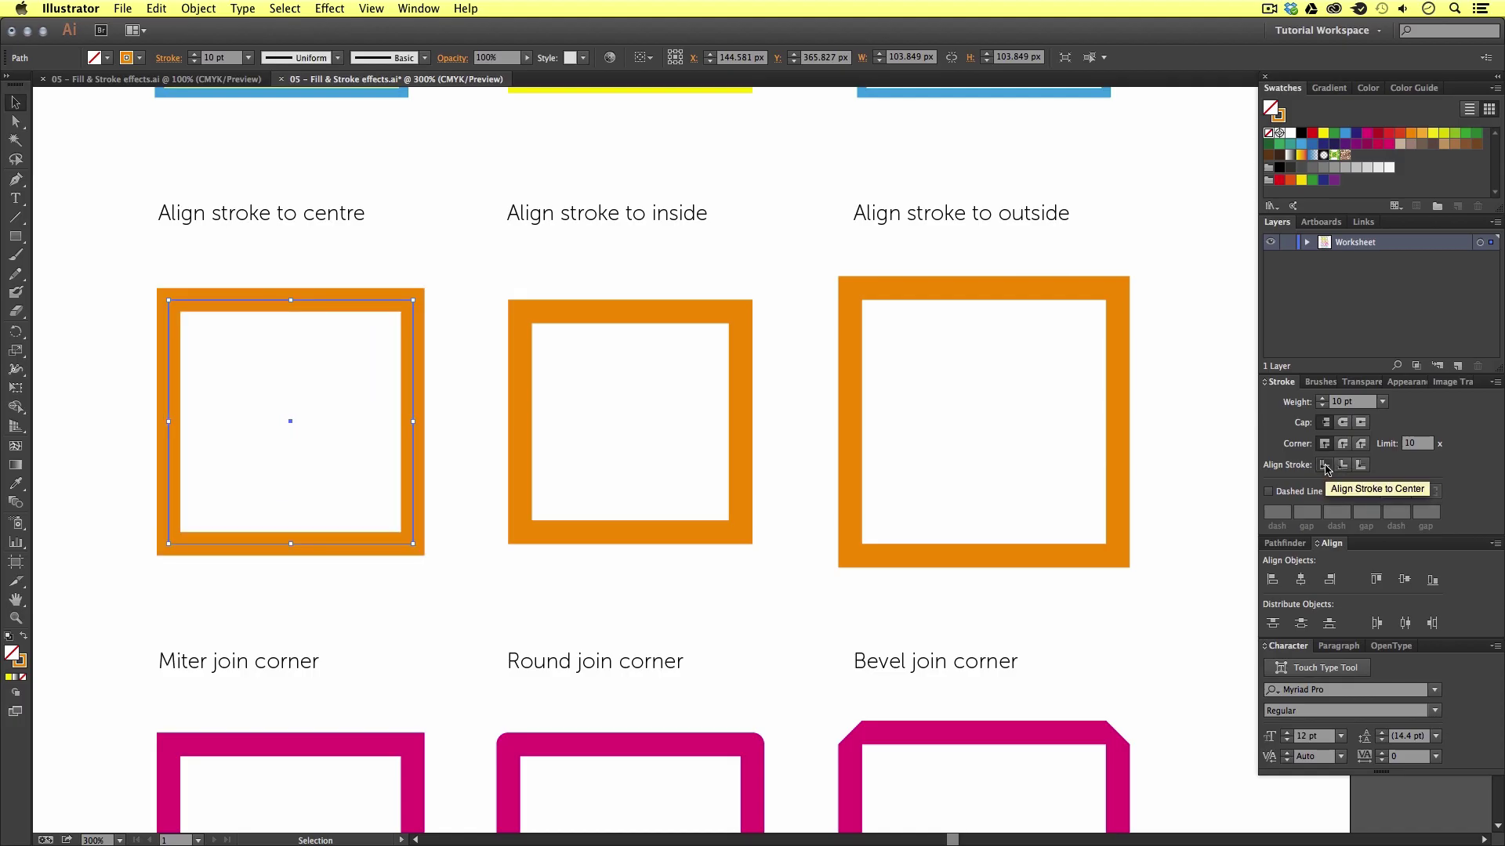
left_click(1360, 466)
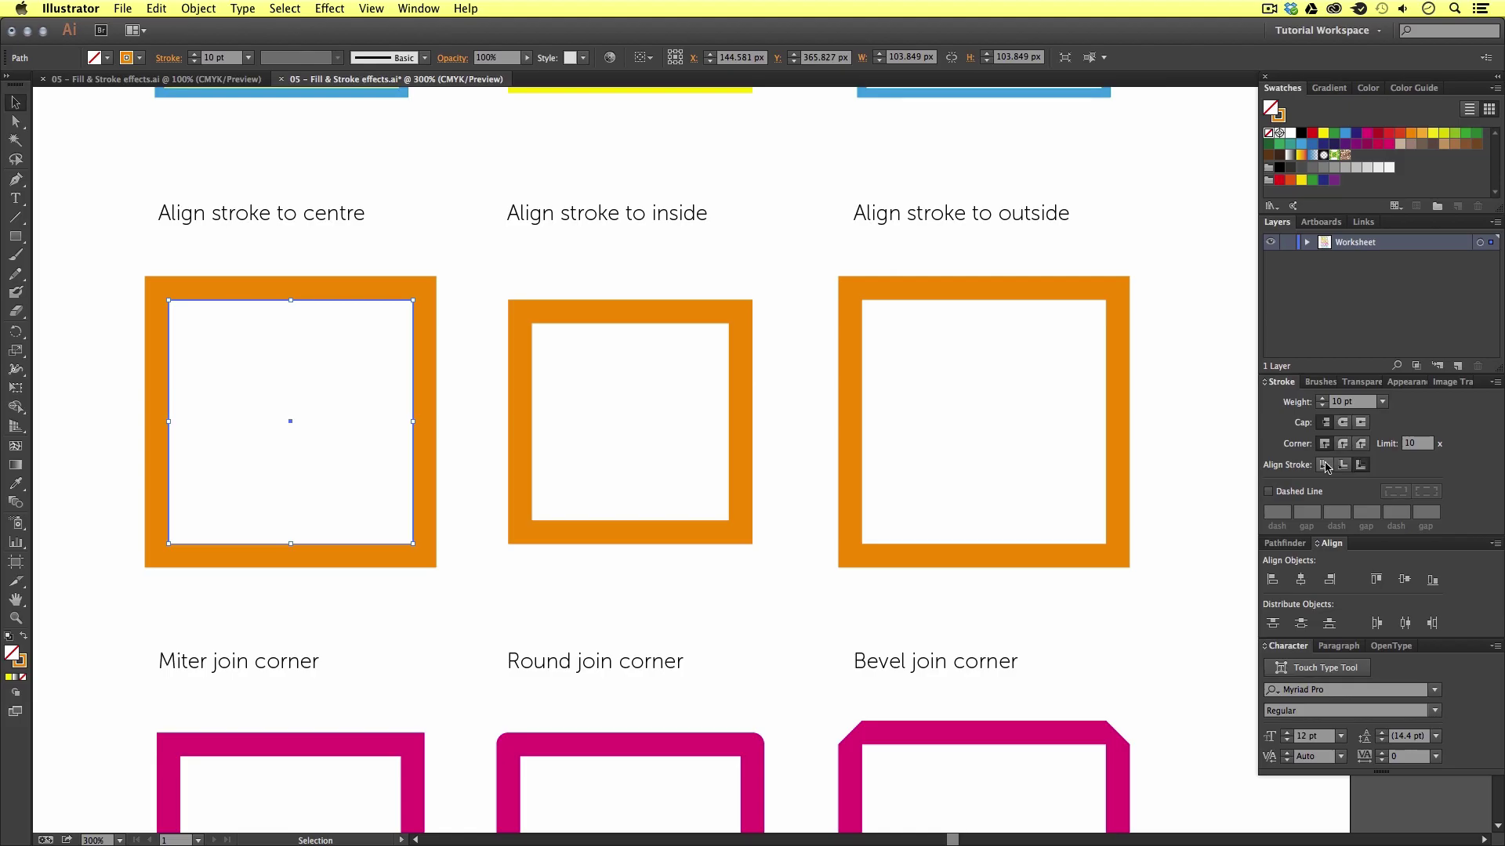
left_click(1324, 466)
left_click(1361, 465)
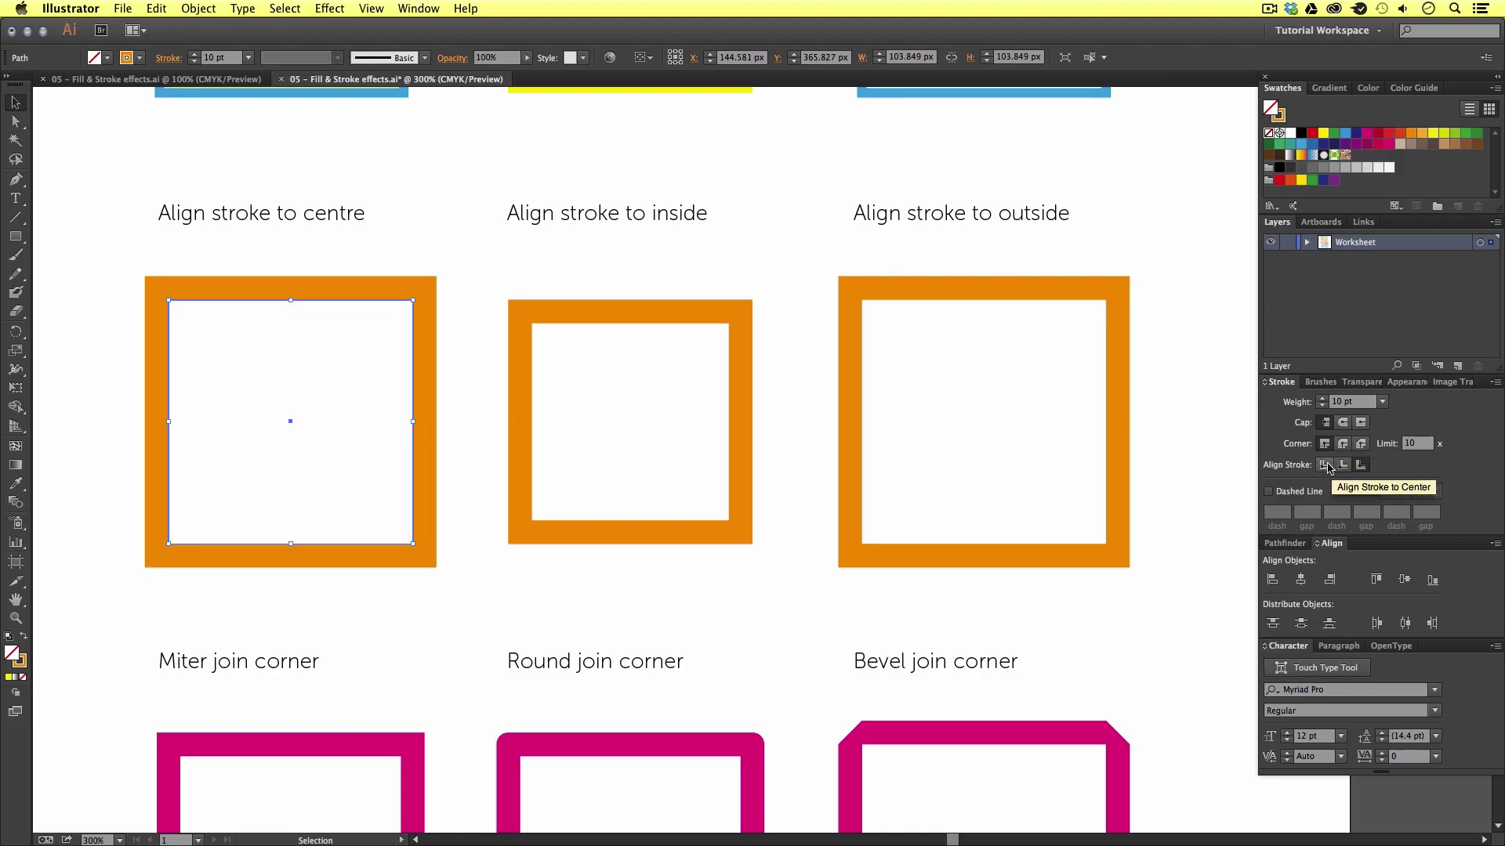
left_click(1324, 467)
left_click(1363, 466)
left_click(1343, 465)
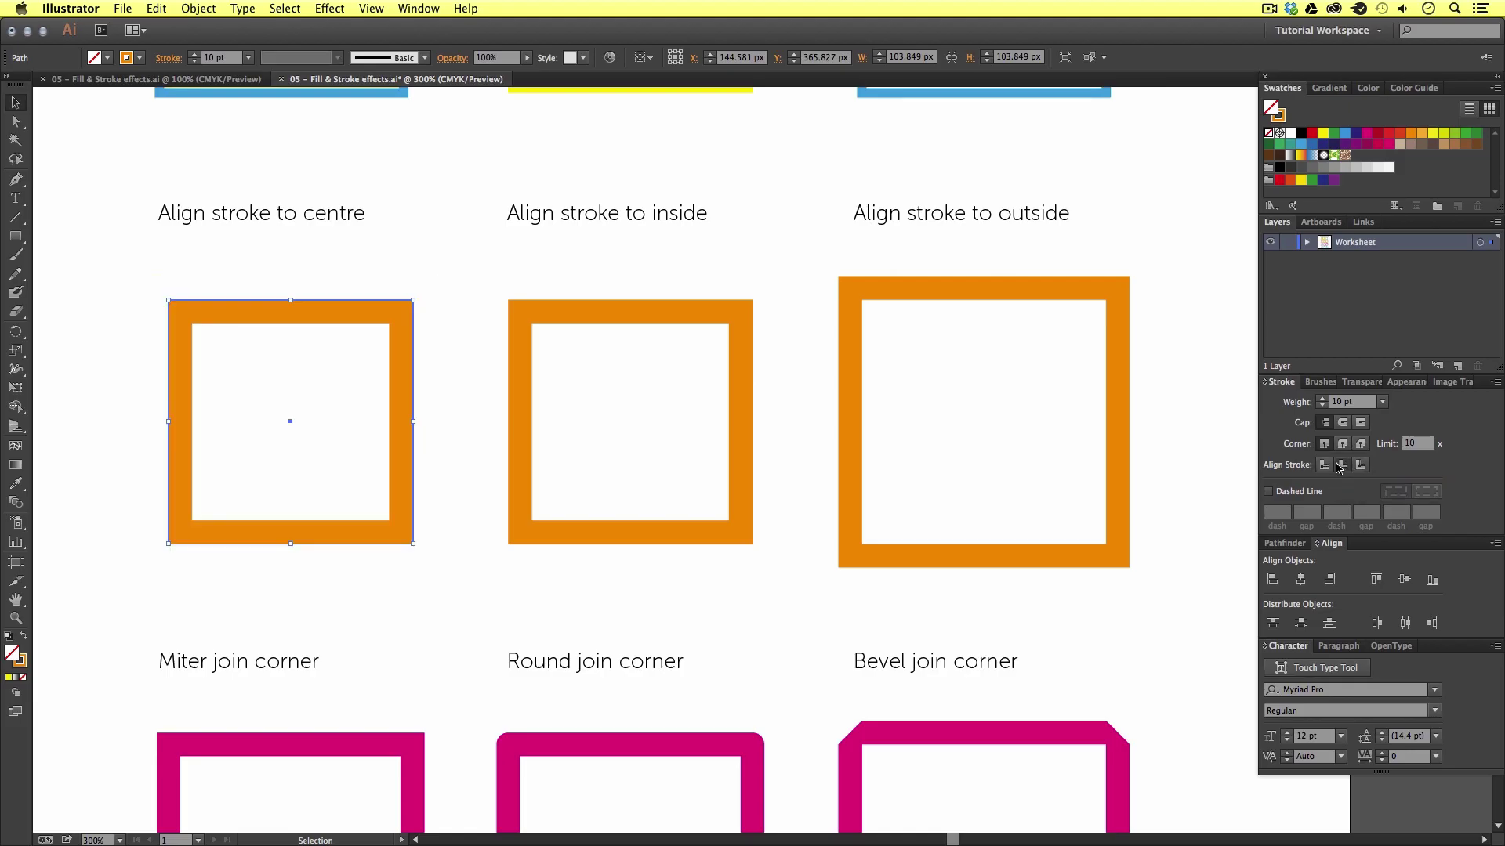
left_click(1324, 466)
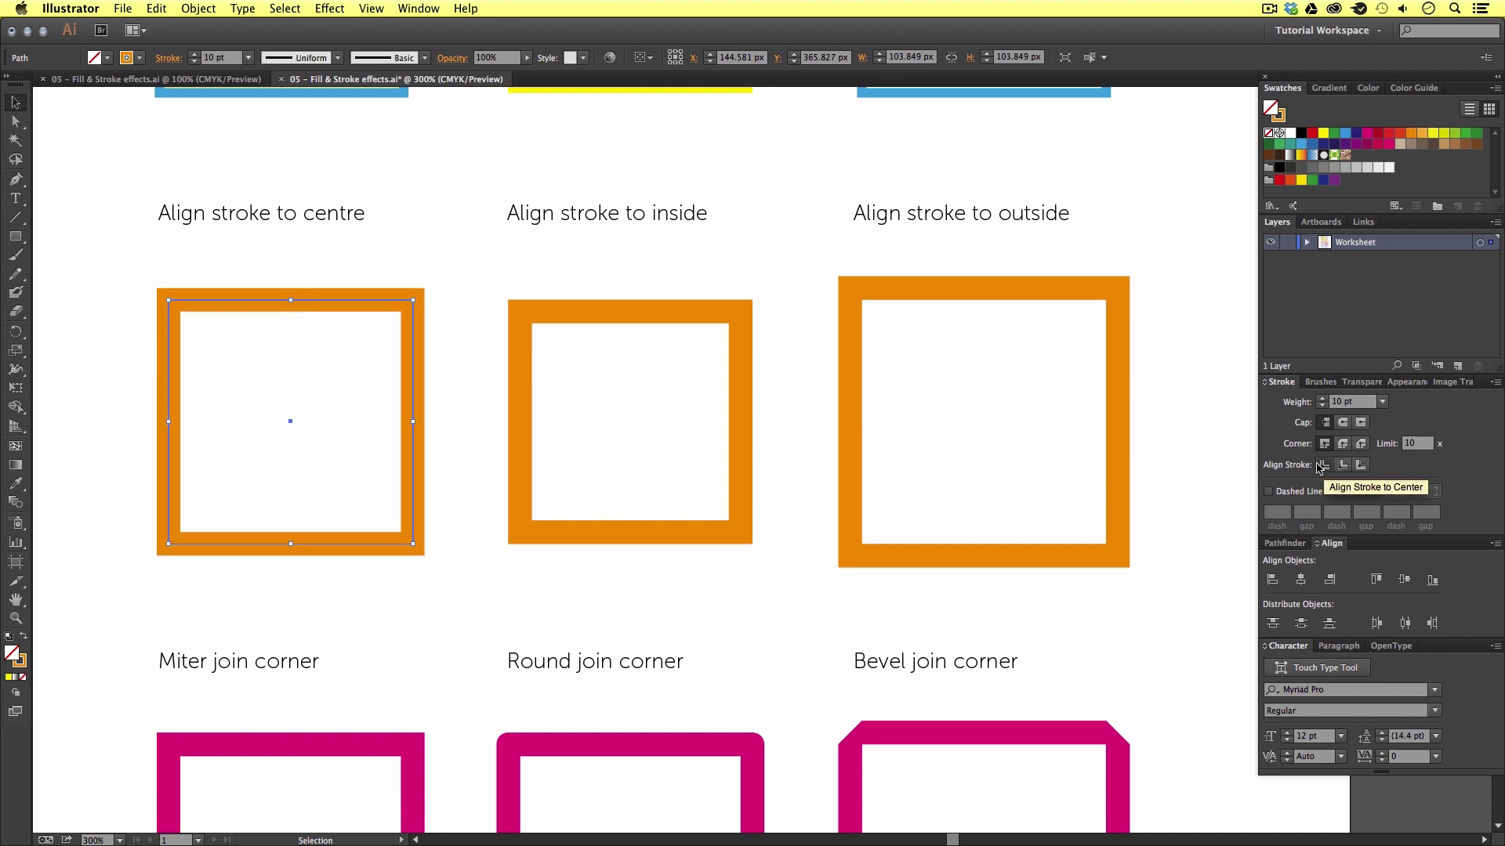
left_click(742, 573)
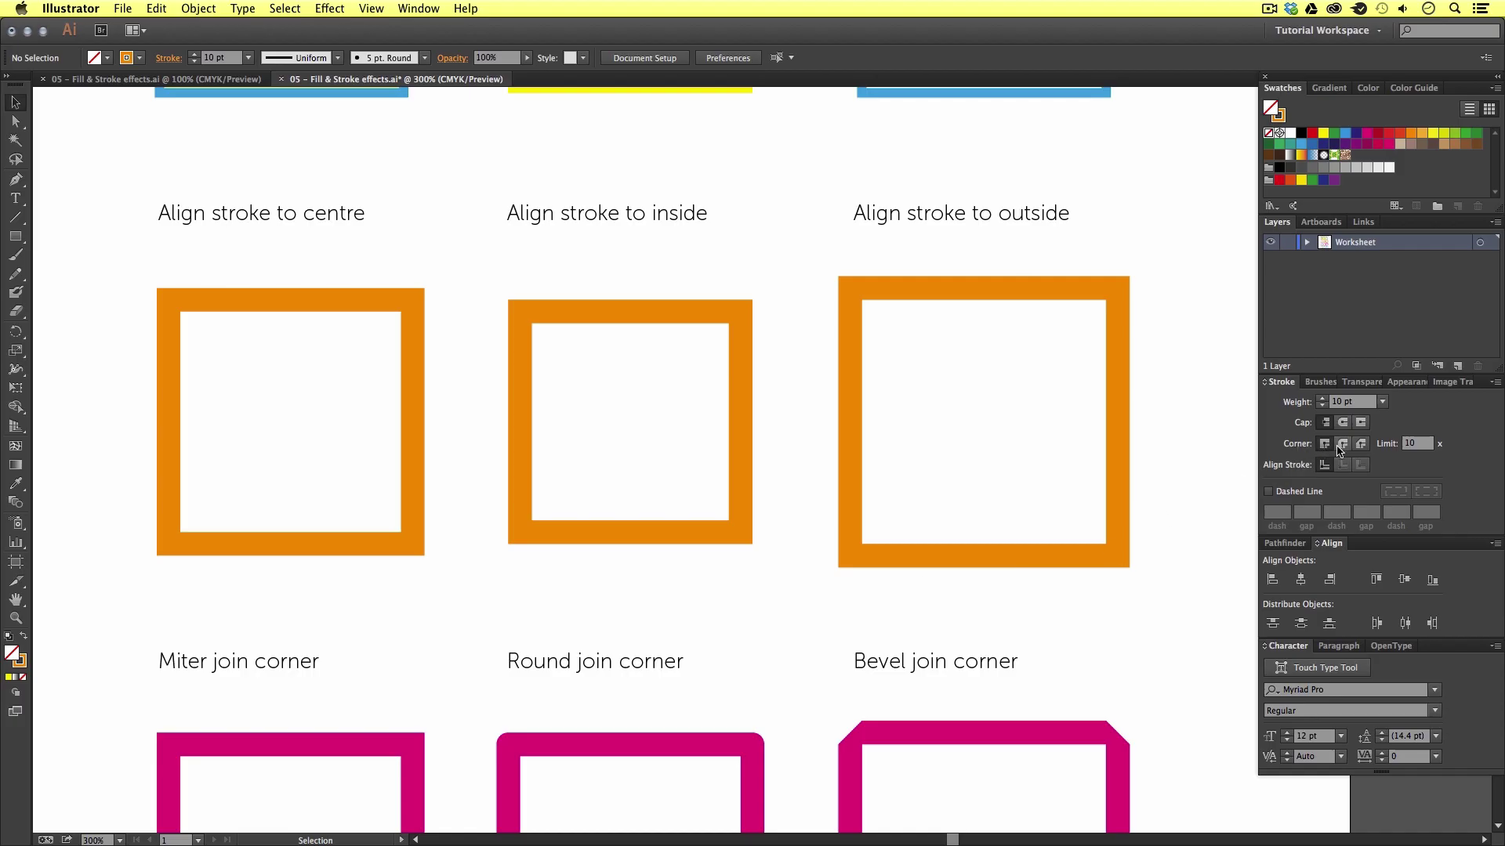
Pan to the join samples and try Round, Bevel, then Miter joins on the Miter square.
key("space")
left_click_drag(802, 673, 796, 232)
left_click_drag(797, 449, 796, 426)
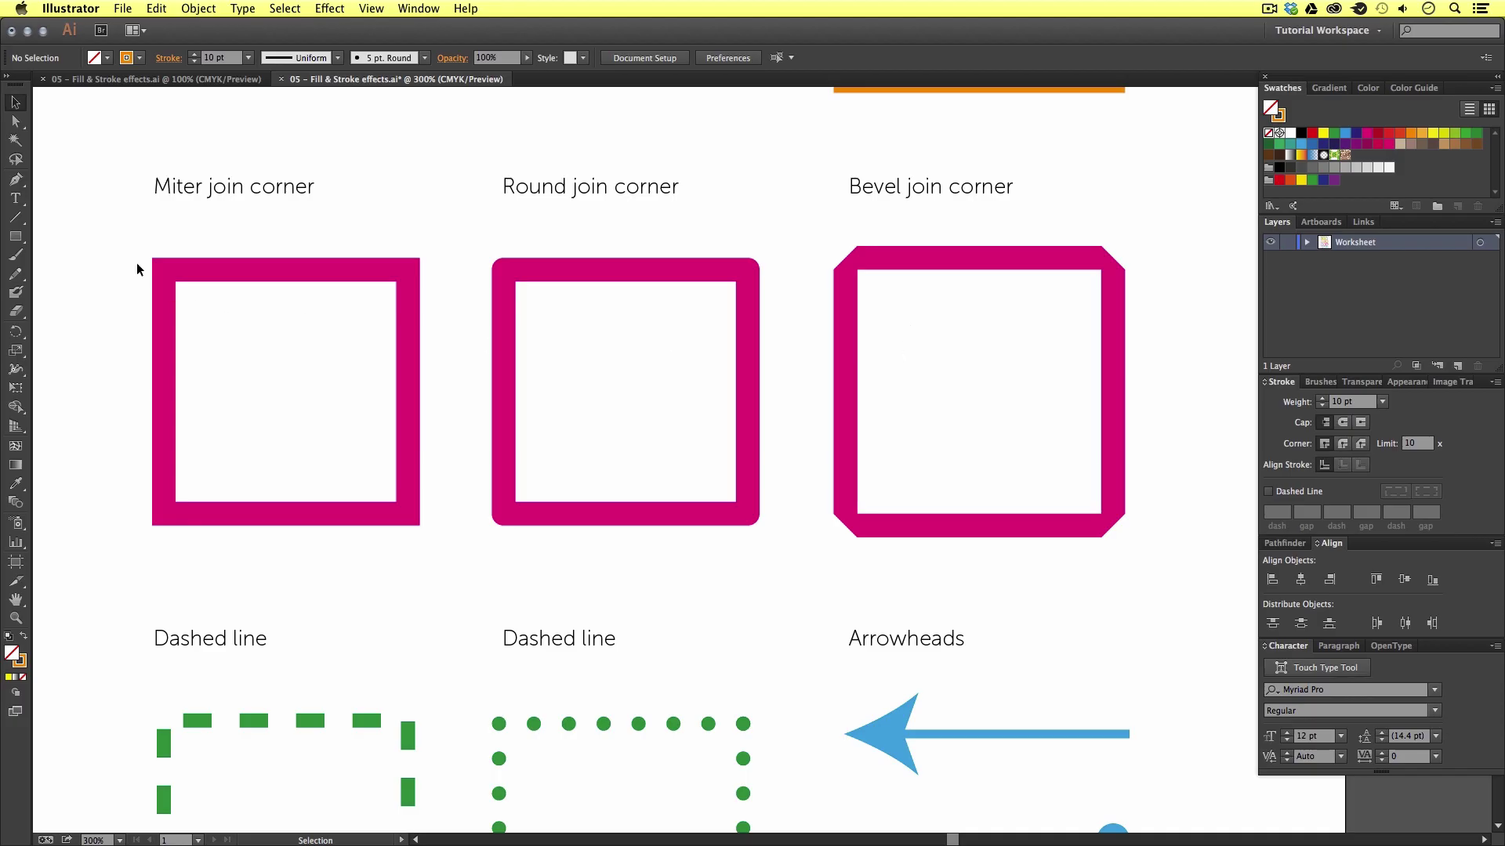
left_click_drag(144, 252, 227, 313)
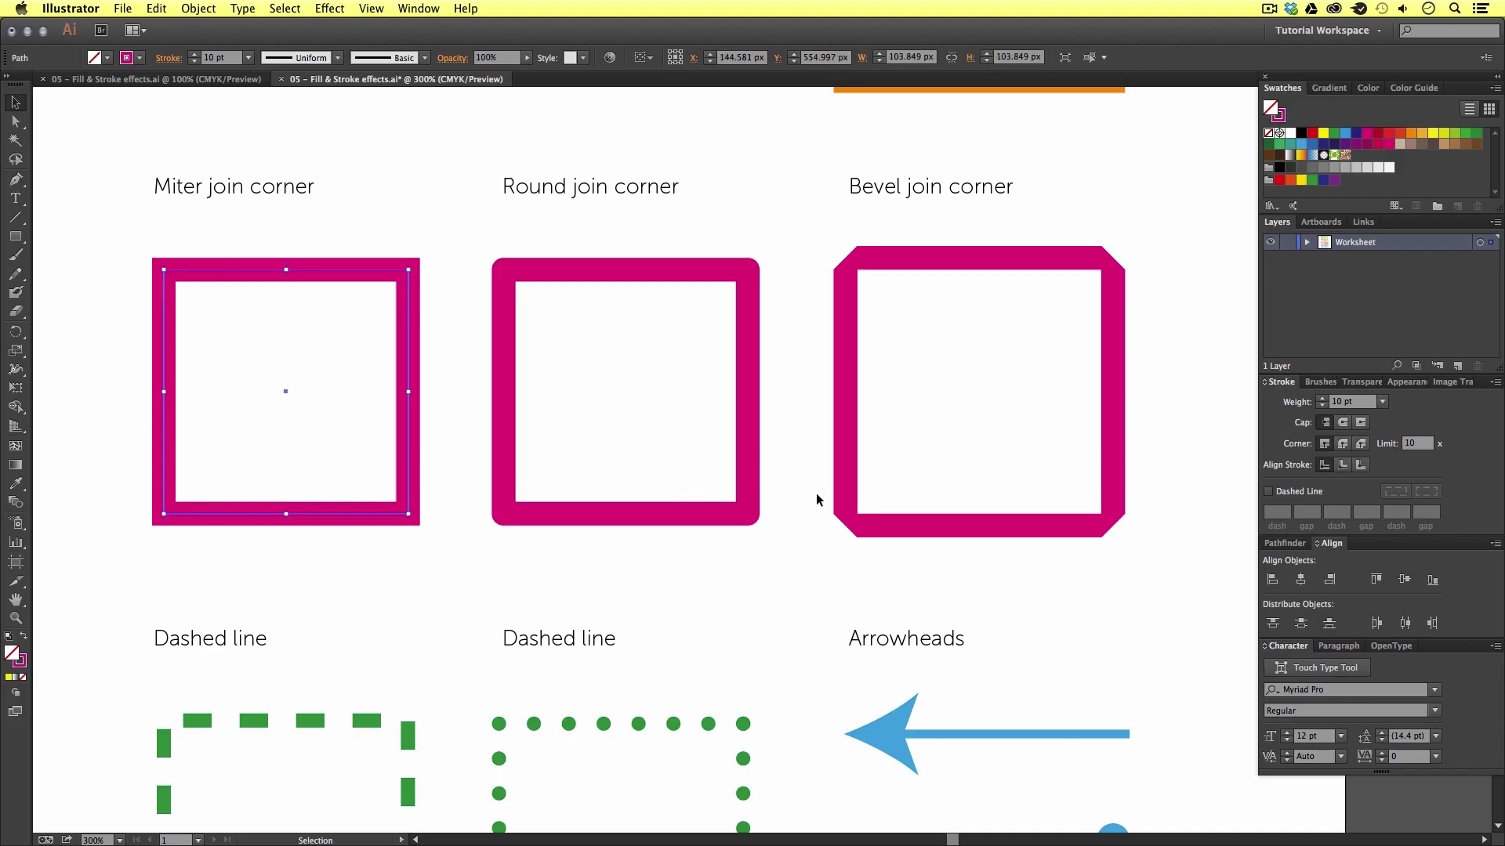
left_click(1342, 443)
left_click(1361, 444)
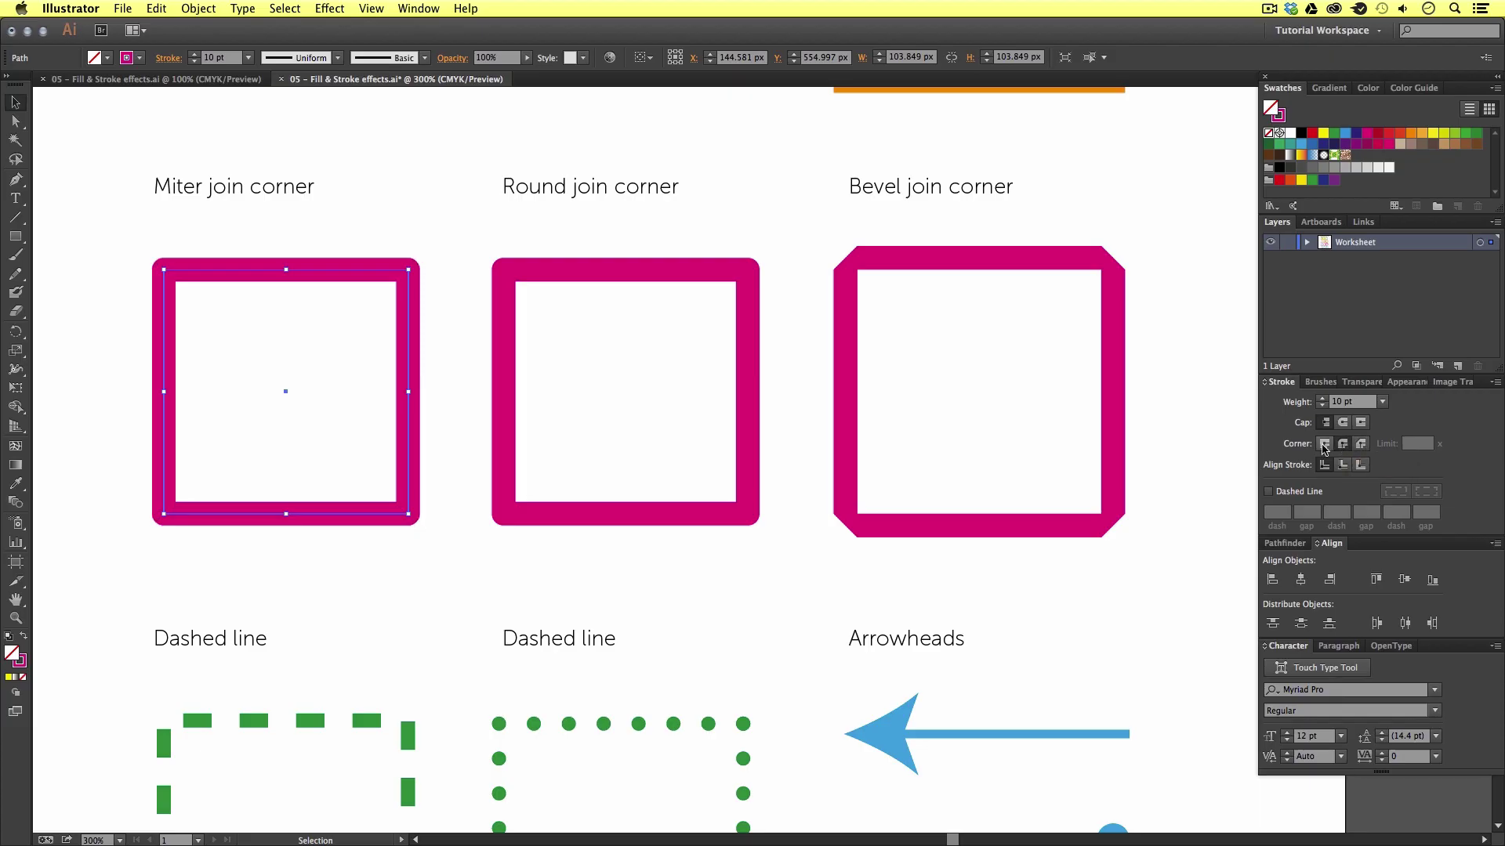
left_click(1324, 444)
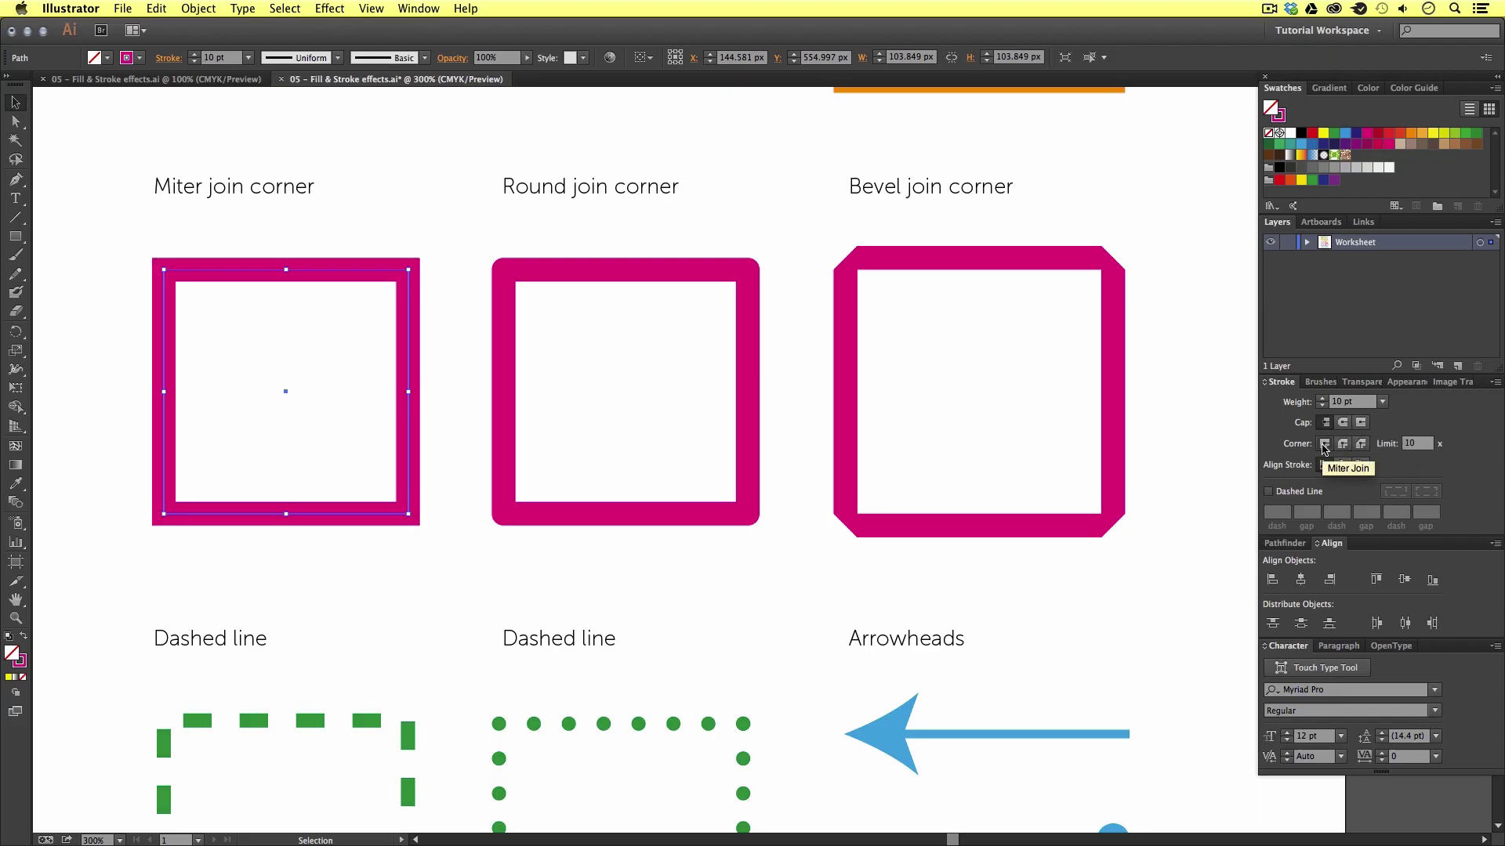
left_click(745, 558)
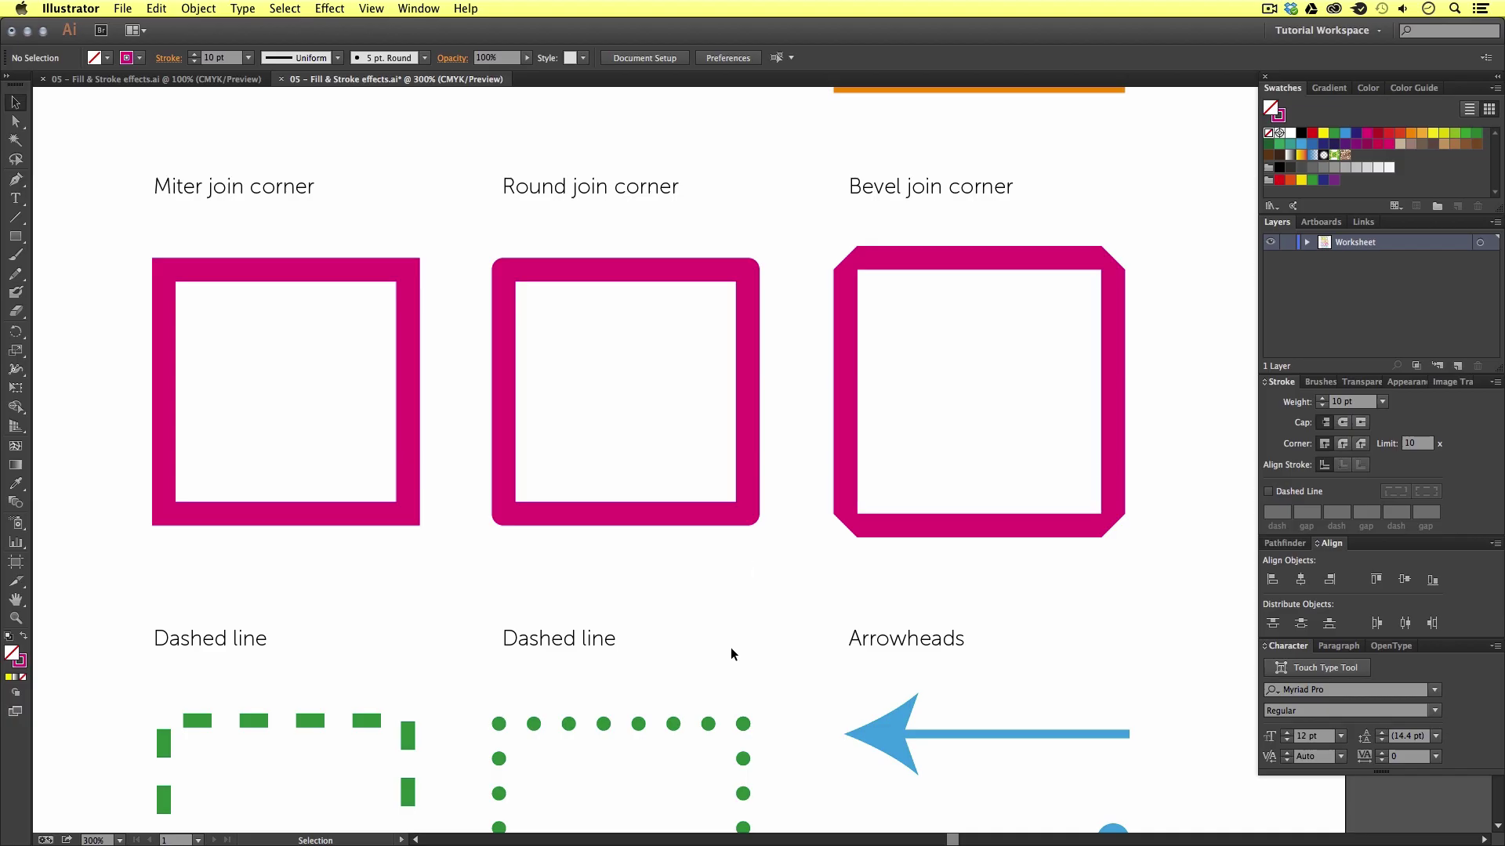
Change the first green dashed square's dash length from 12 pt to 6 pt.
left_click_drag(722, 608, 821, 353)
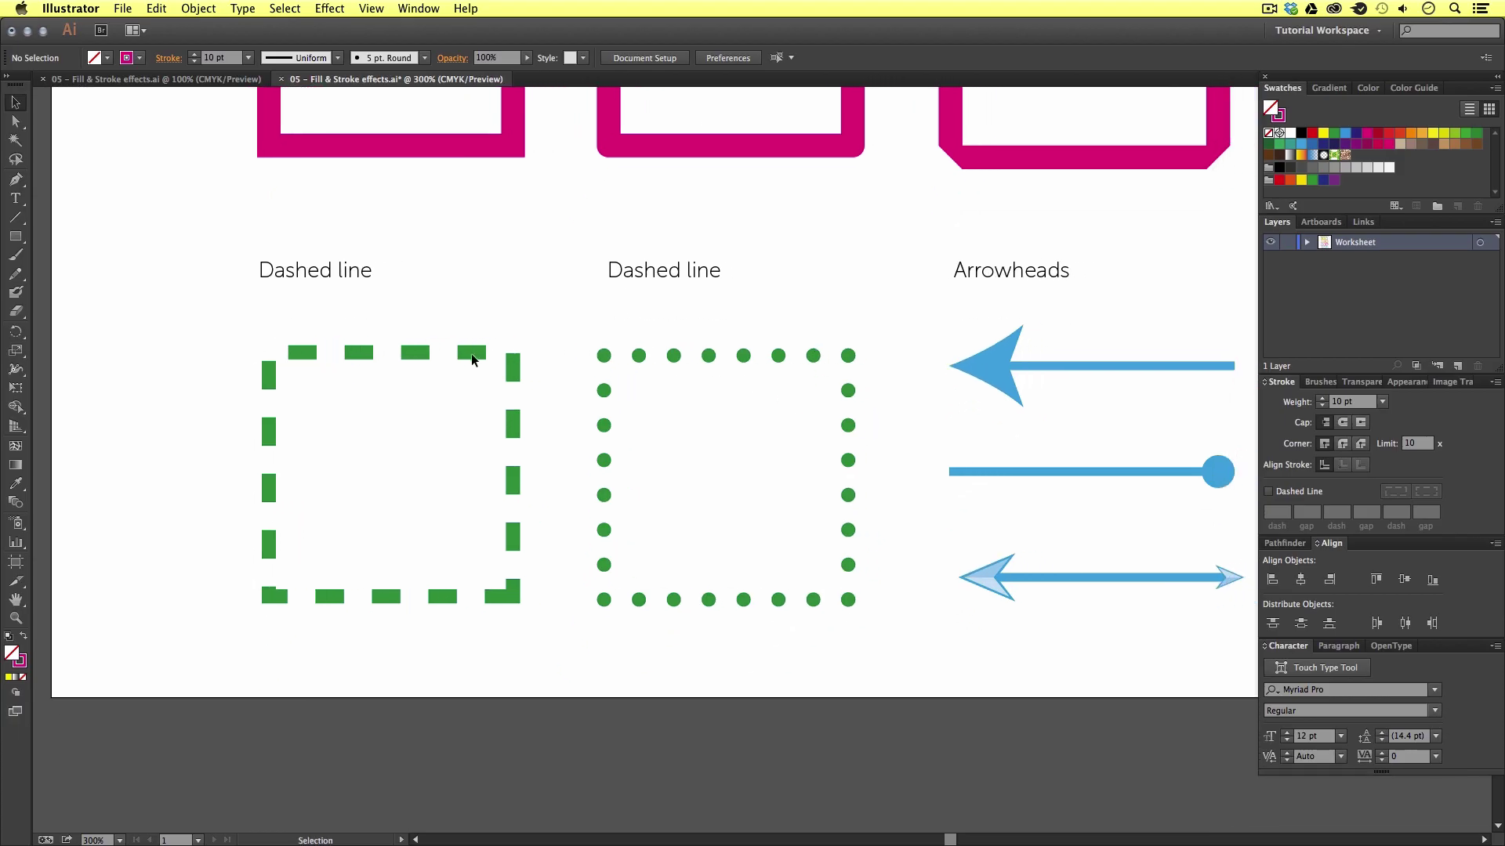
left_click_drag(457, 333, 496, 445)
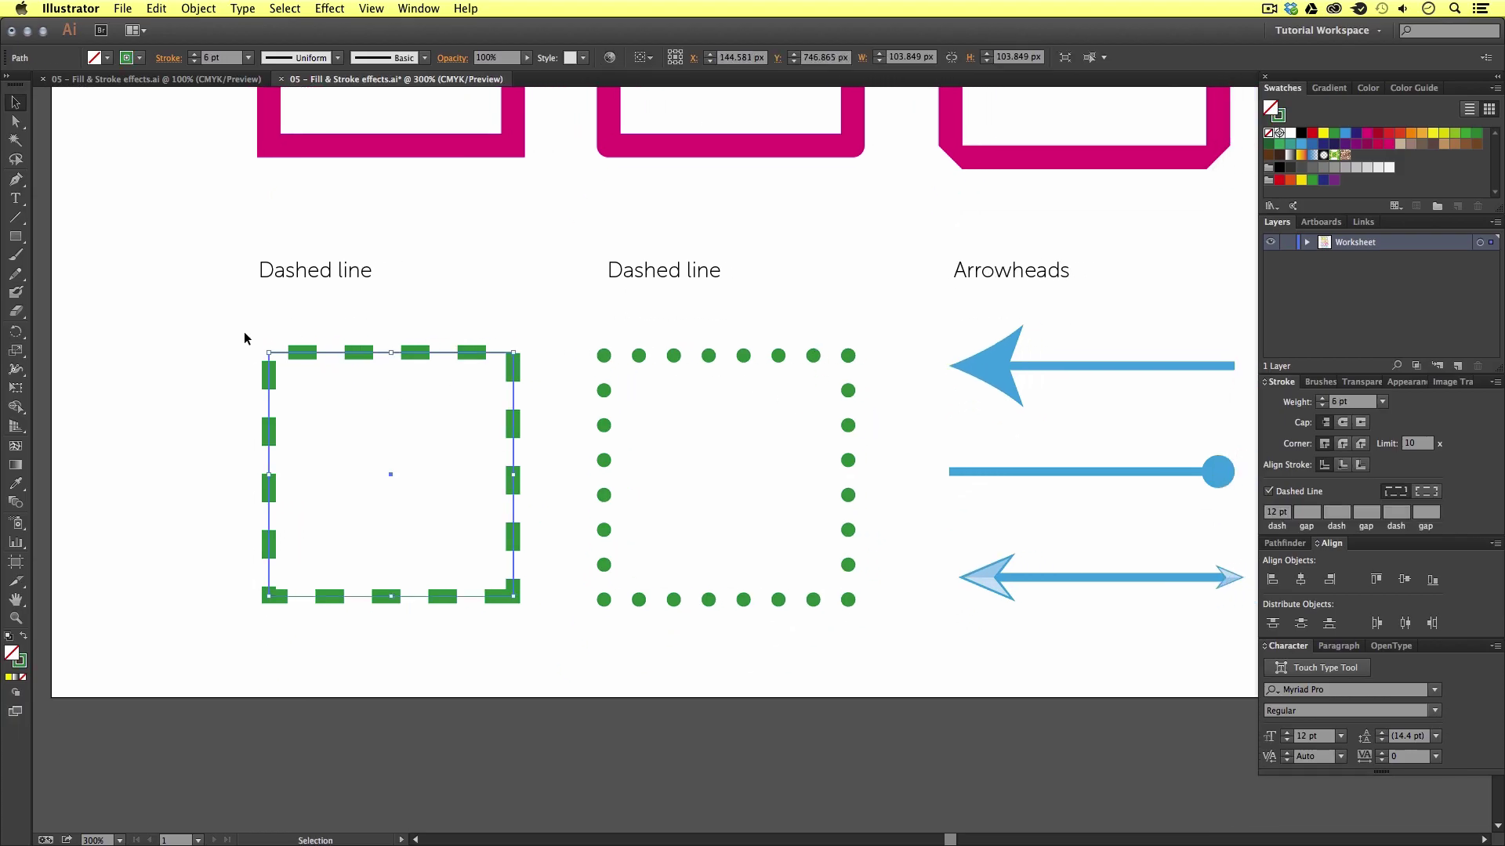
left_click_drag(238, 331, 877, 632)
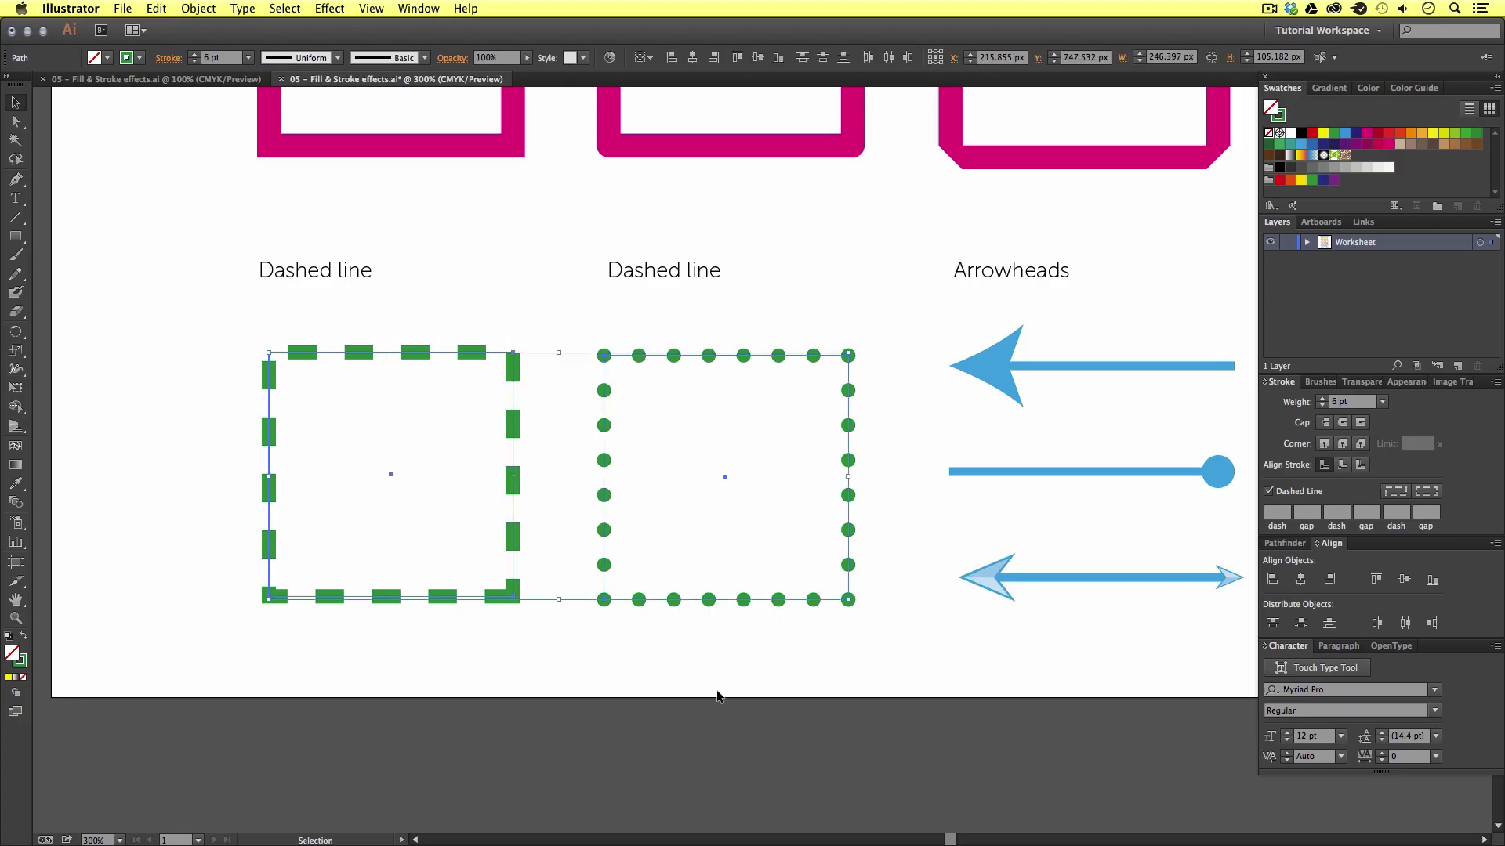
left_click(479, 660)
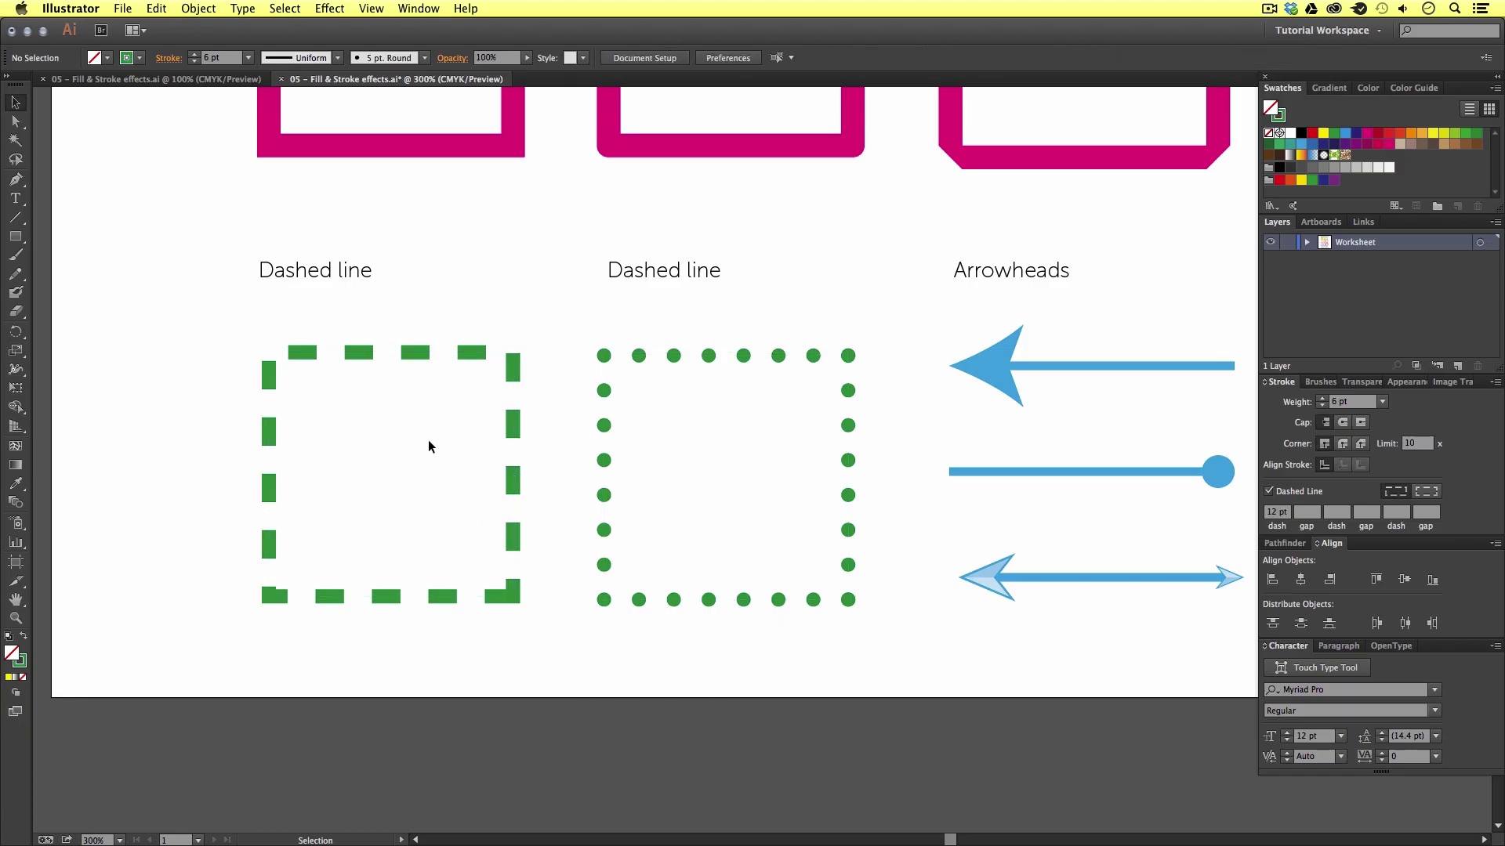
left_click(372, 352)
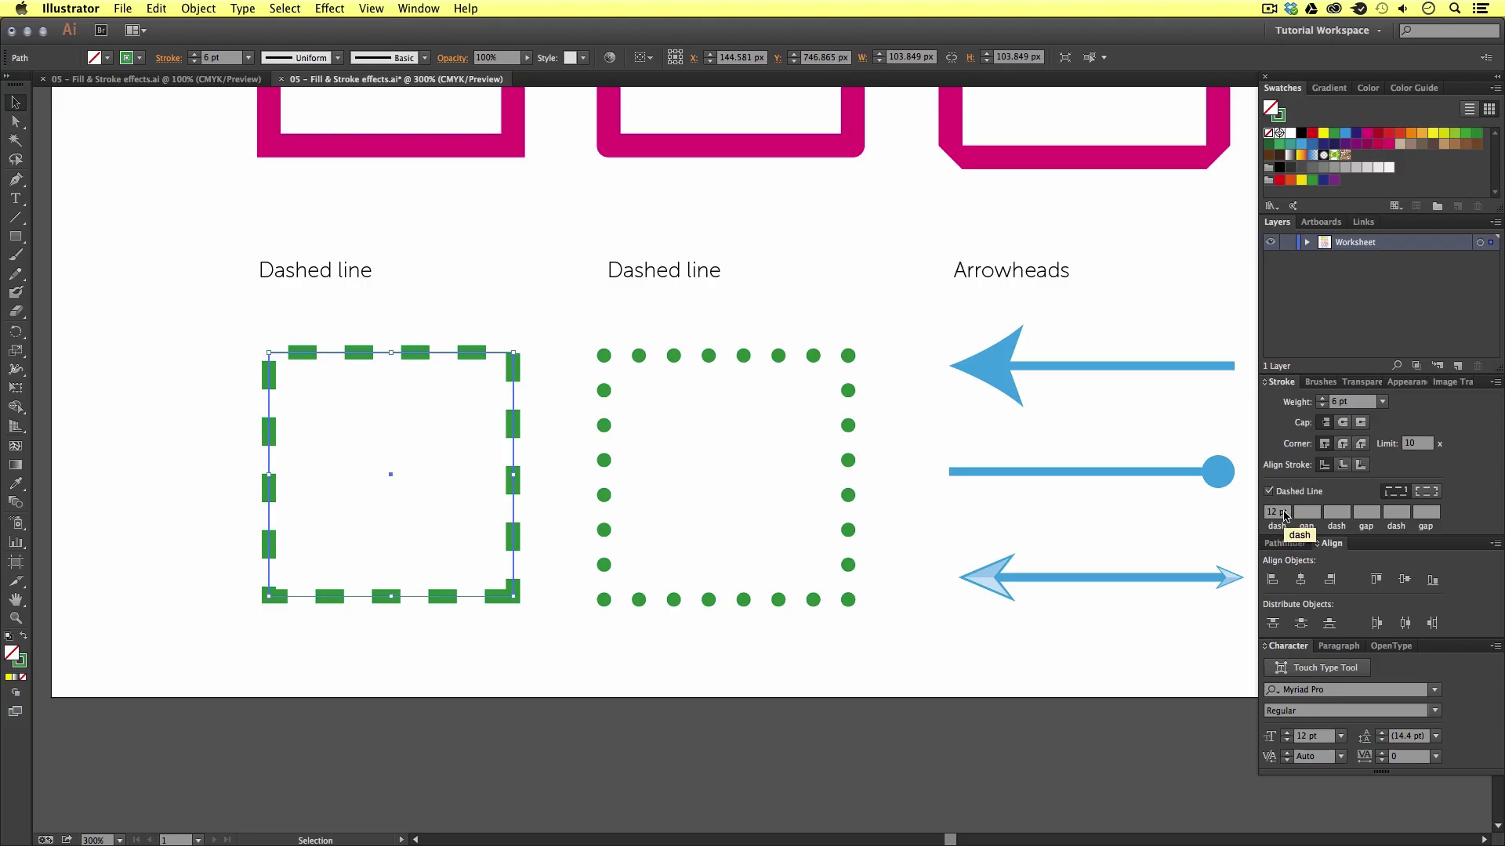
left_click(1264, 383)
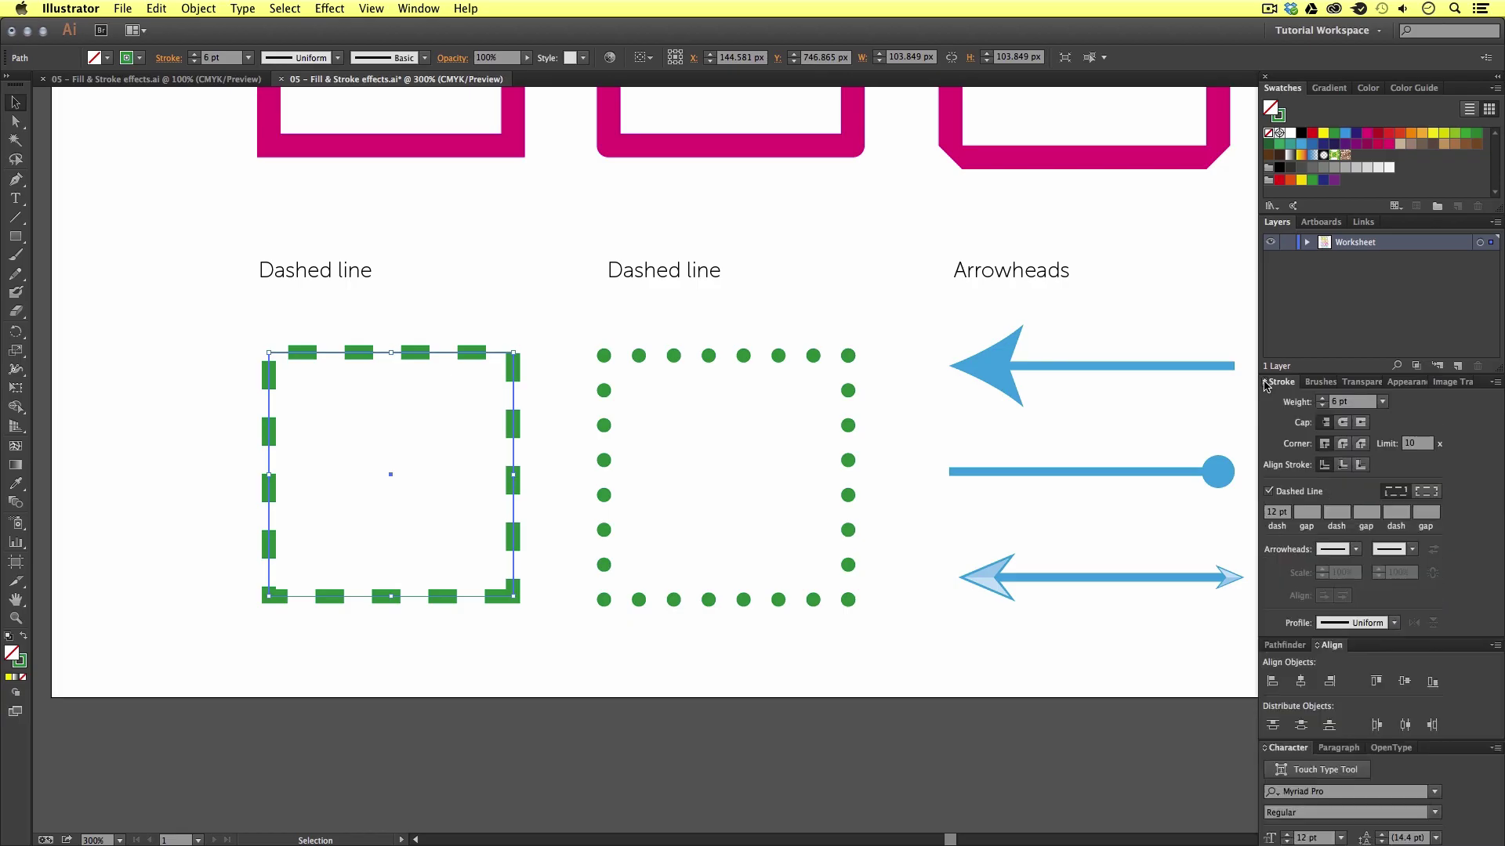
double_click(1288, 520)
type("6")
key("Return")
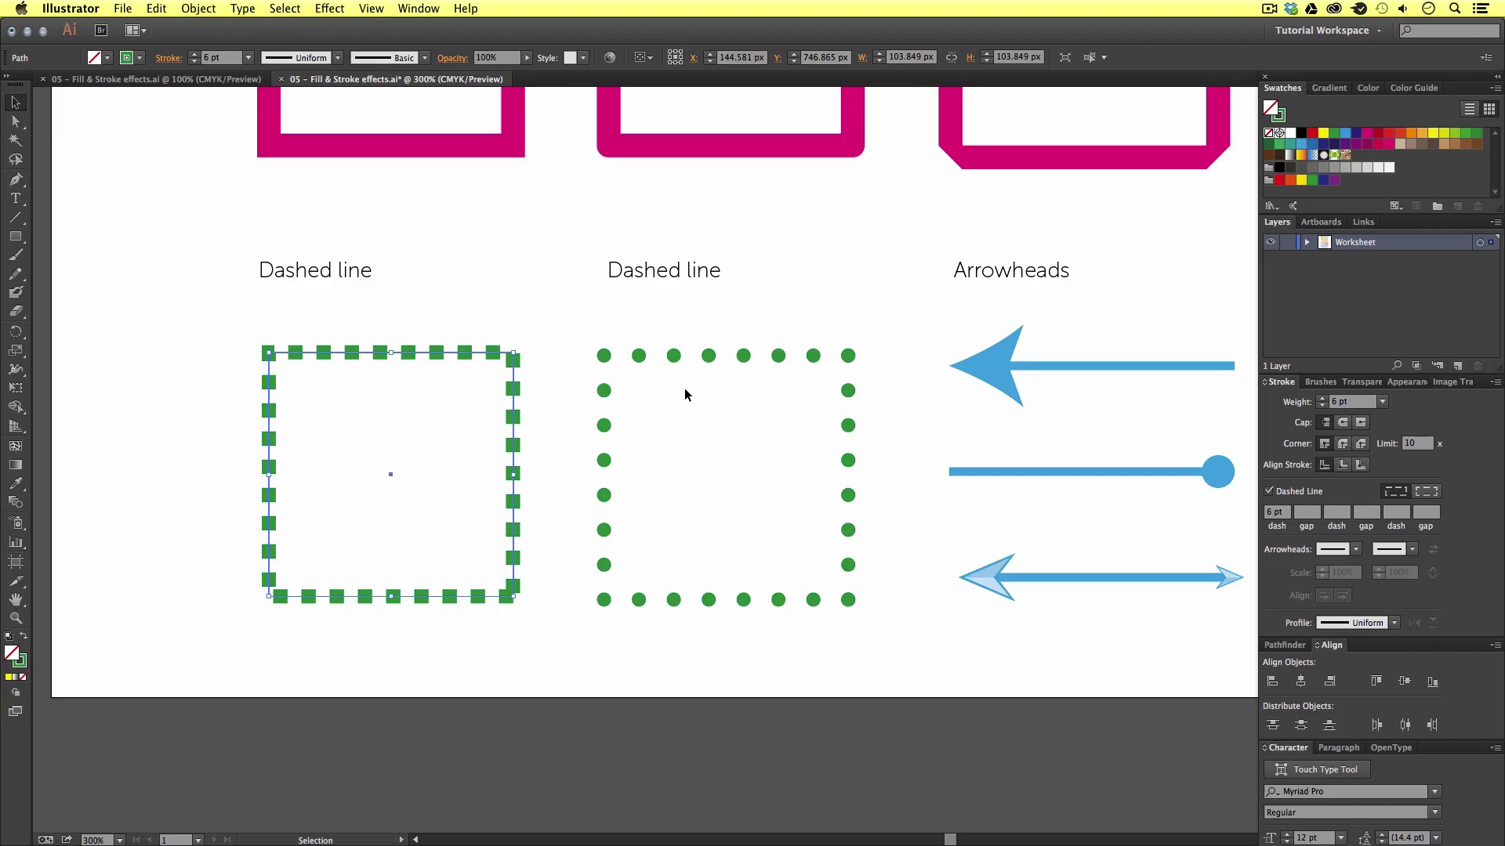
left_click(639, 357)
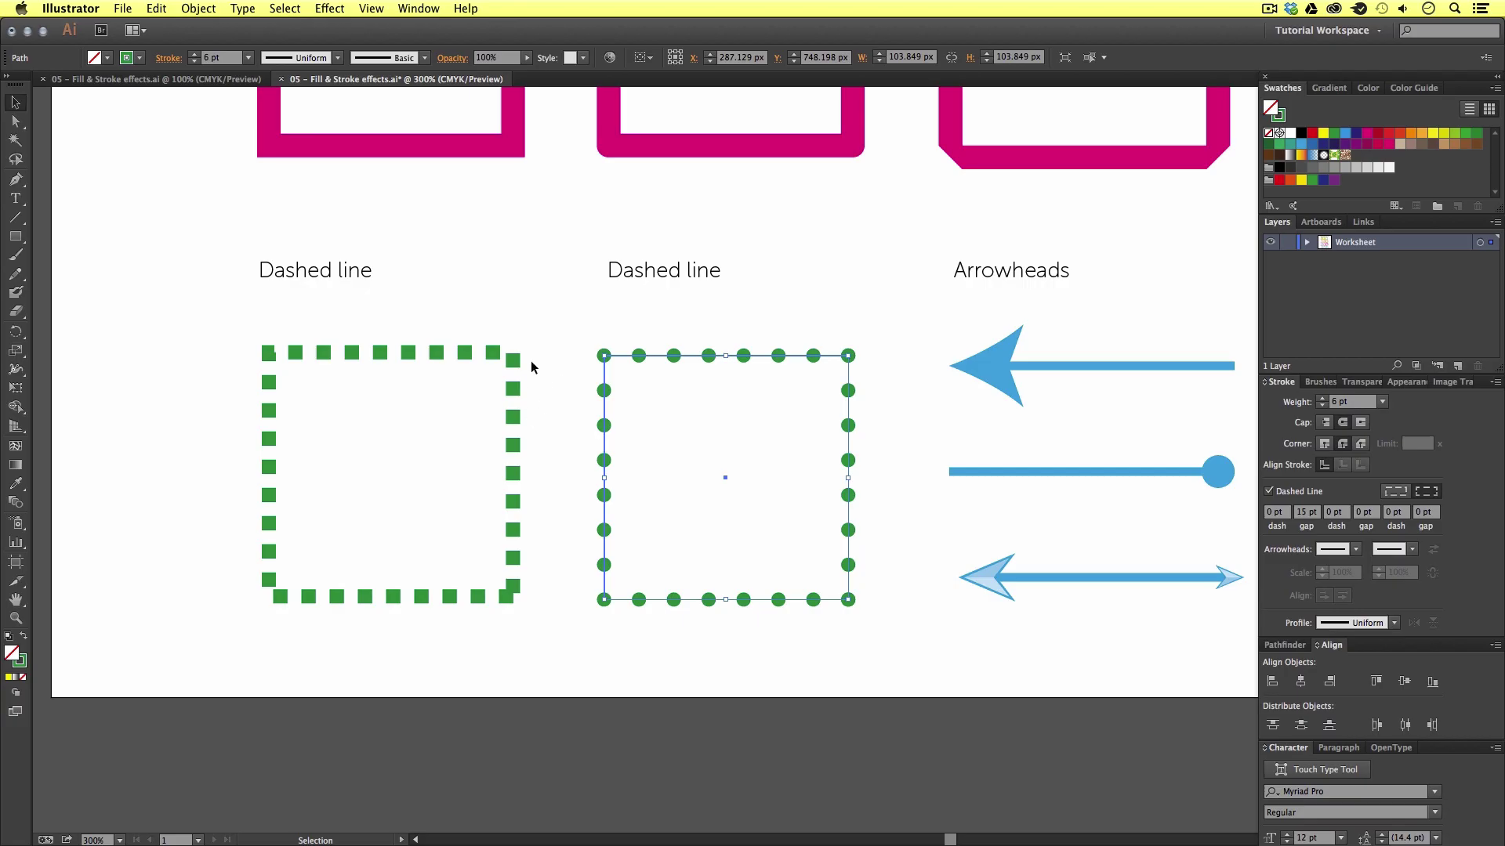
Bring the arrowhead samples into view and select the top blue arrow.
left_click_drag(1028, 365, 582, 368)
left_click(679, 316)
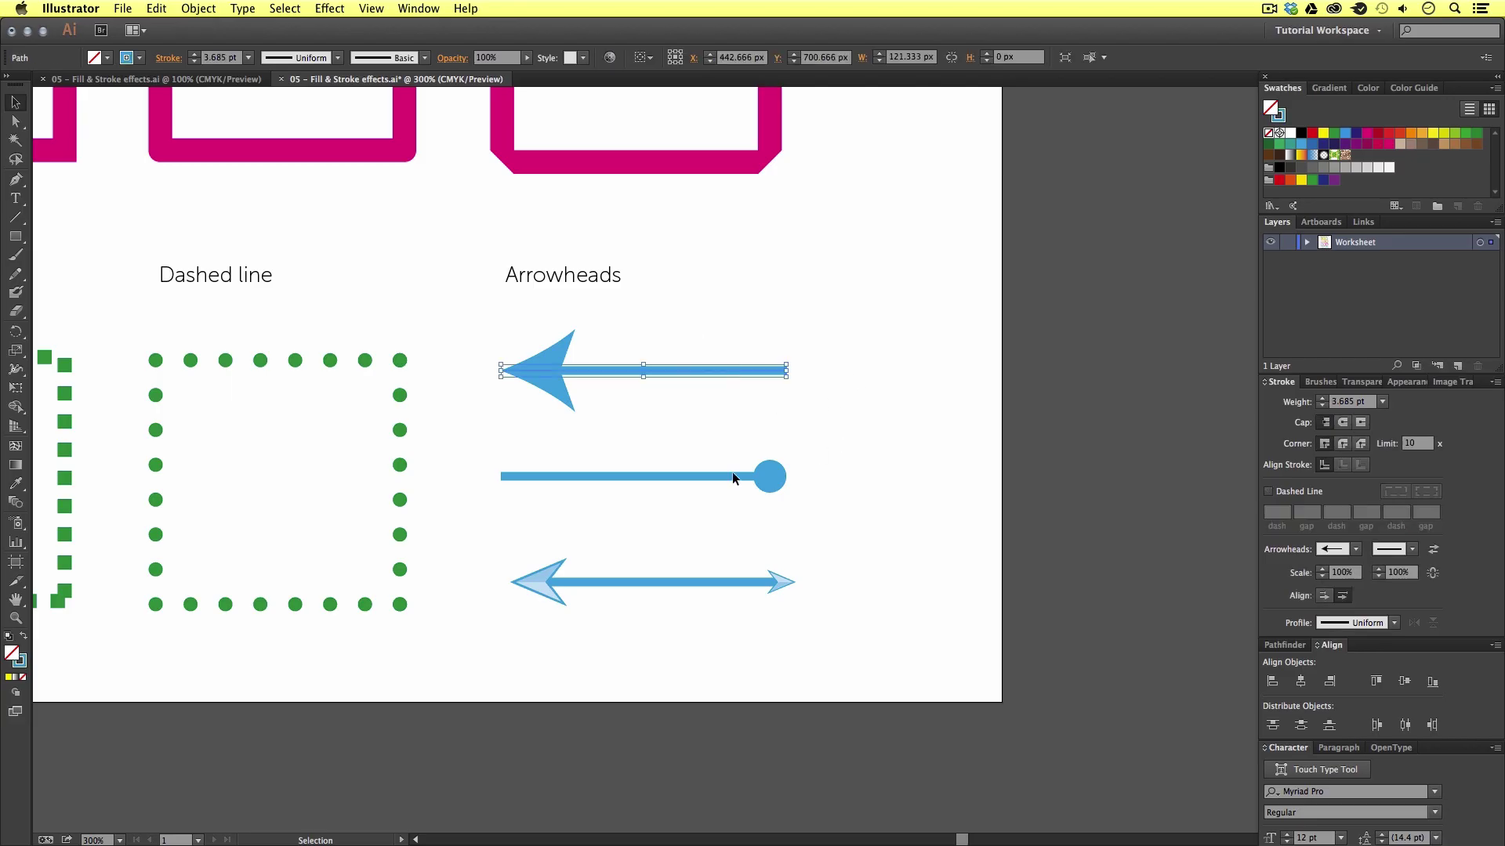
left_click(681, 477)
left_click_drag(688, 335, 639, 401)
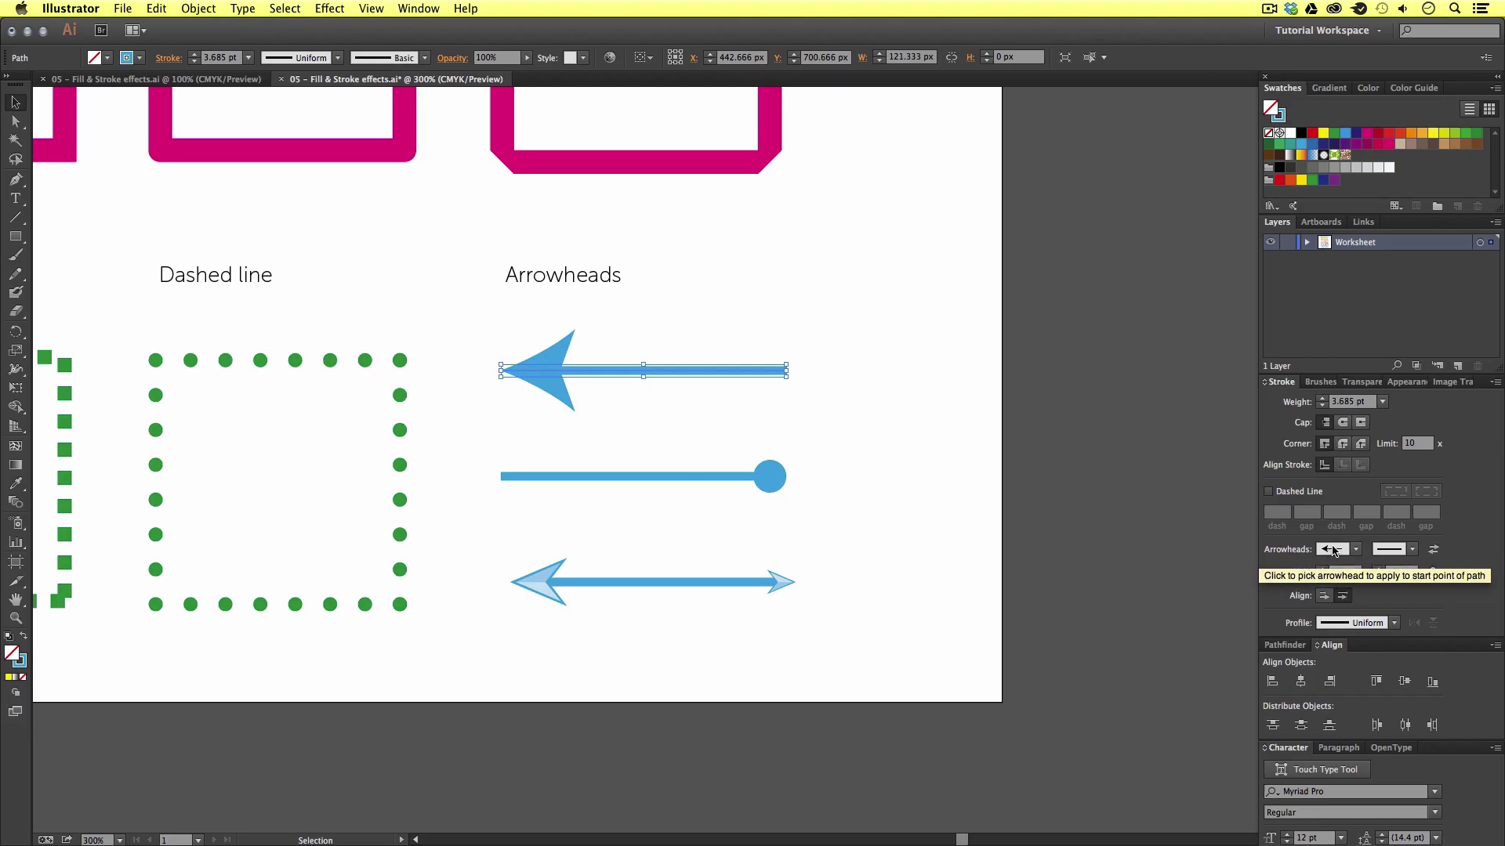
Give the top arrow a large solid triangle start arrowhead pointing left.
left_click(1433, 550)
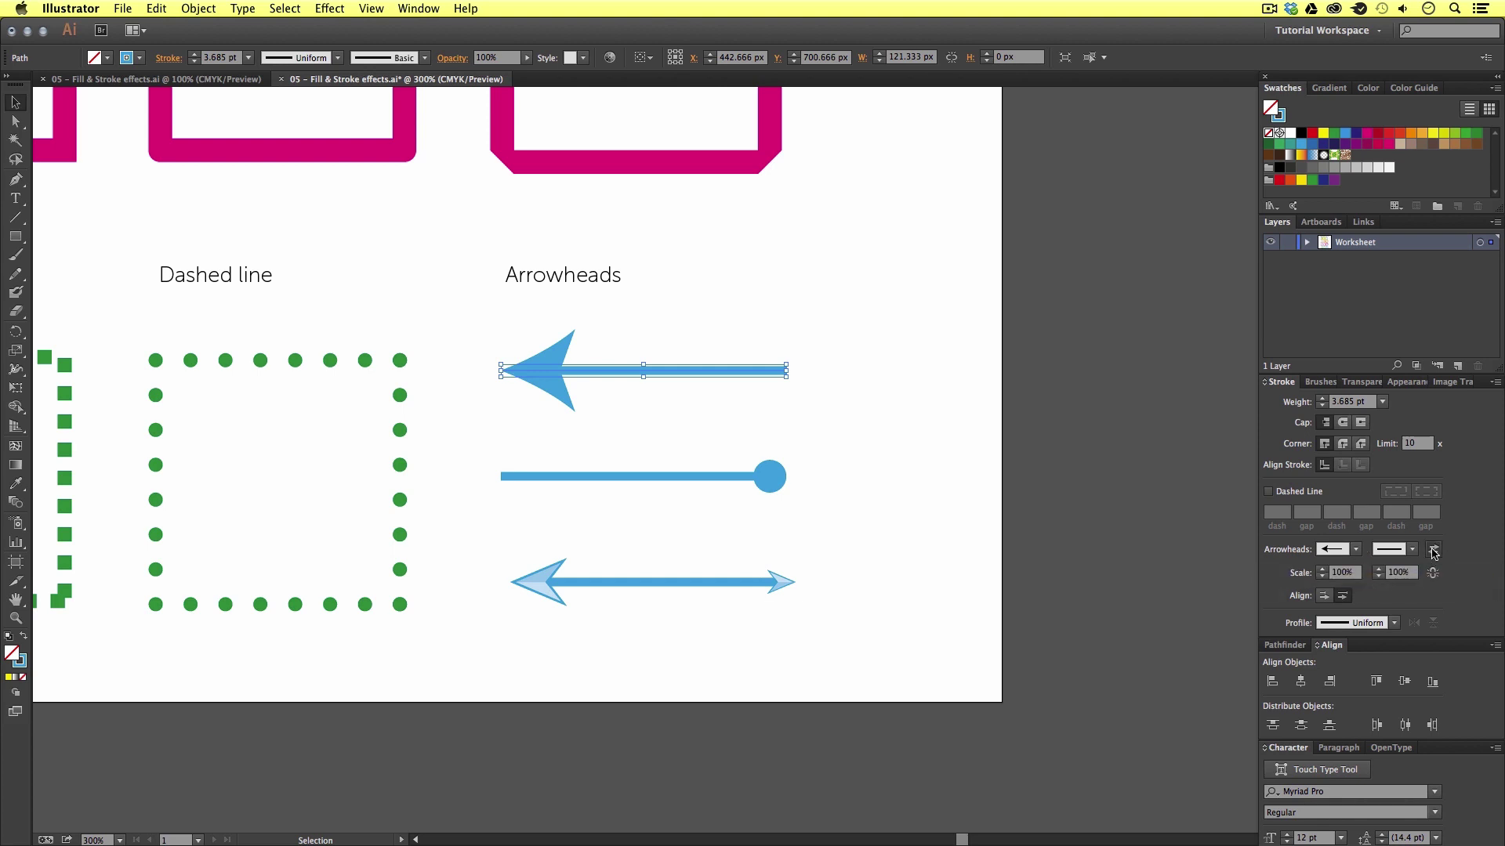
left_click(1433, 550)
left_click(1433, 550)
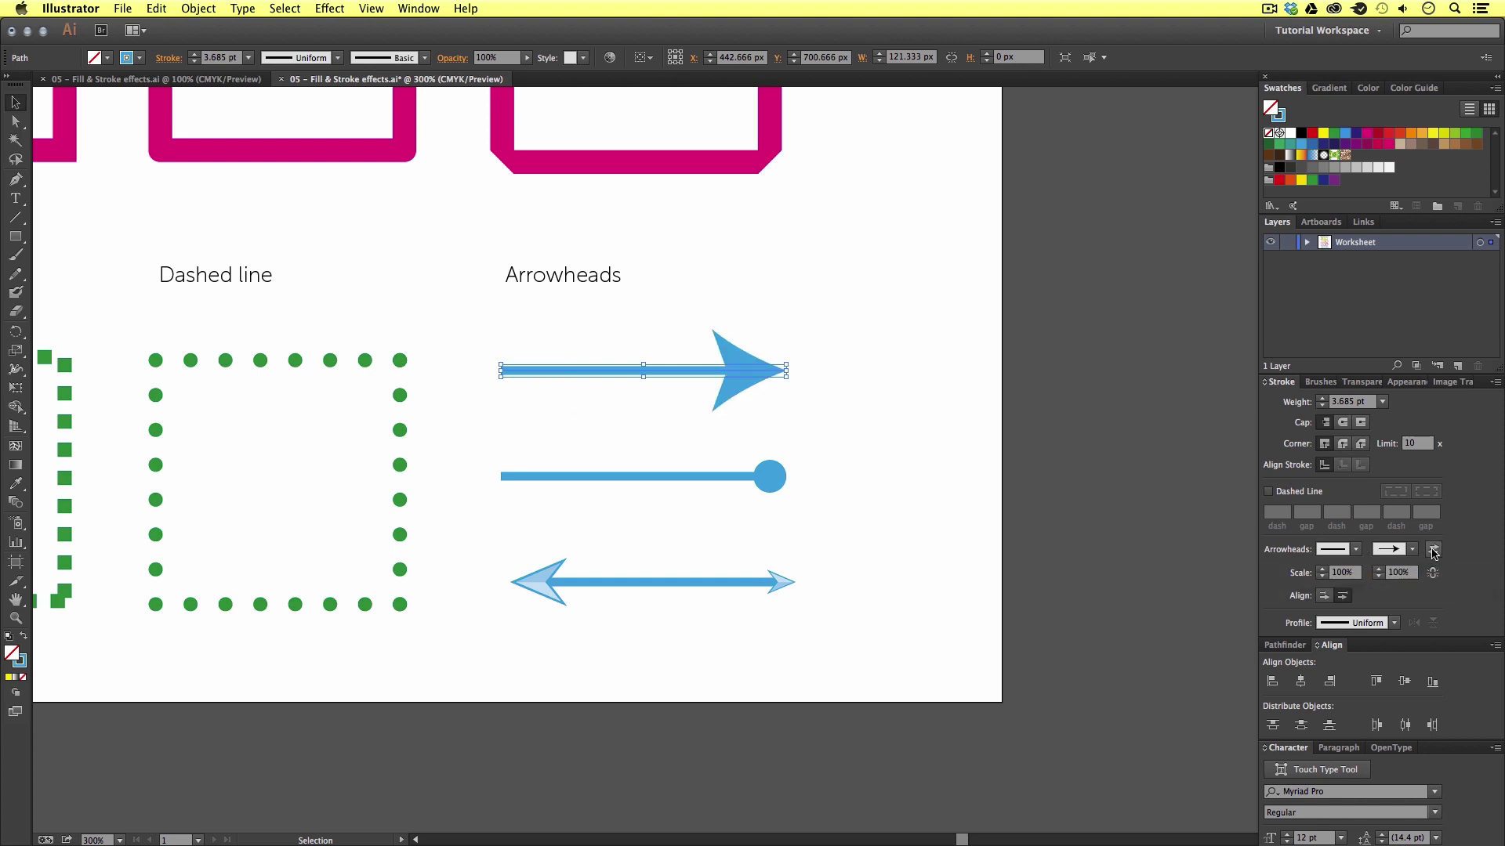
left_click(1434, 550)
left_click(1356, 550)
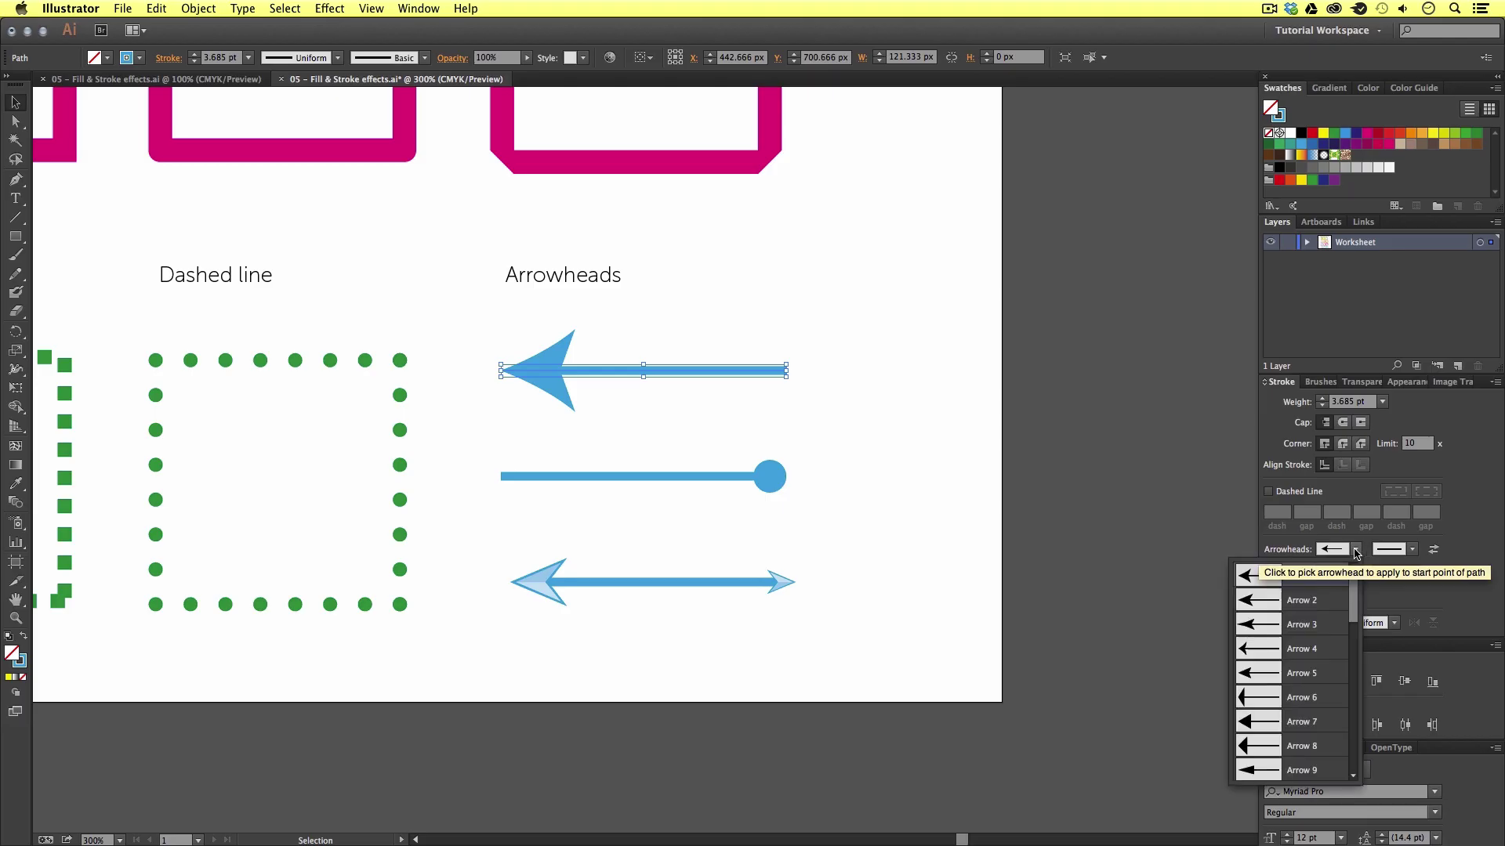
left_click(1268, 732)
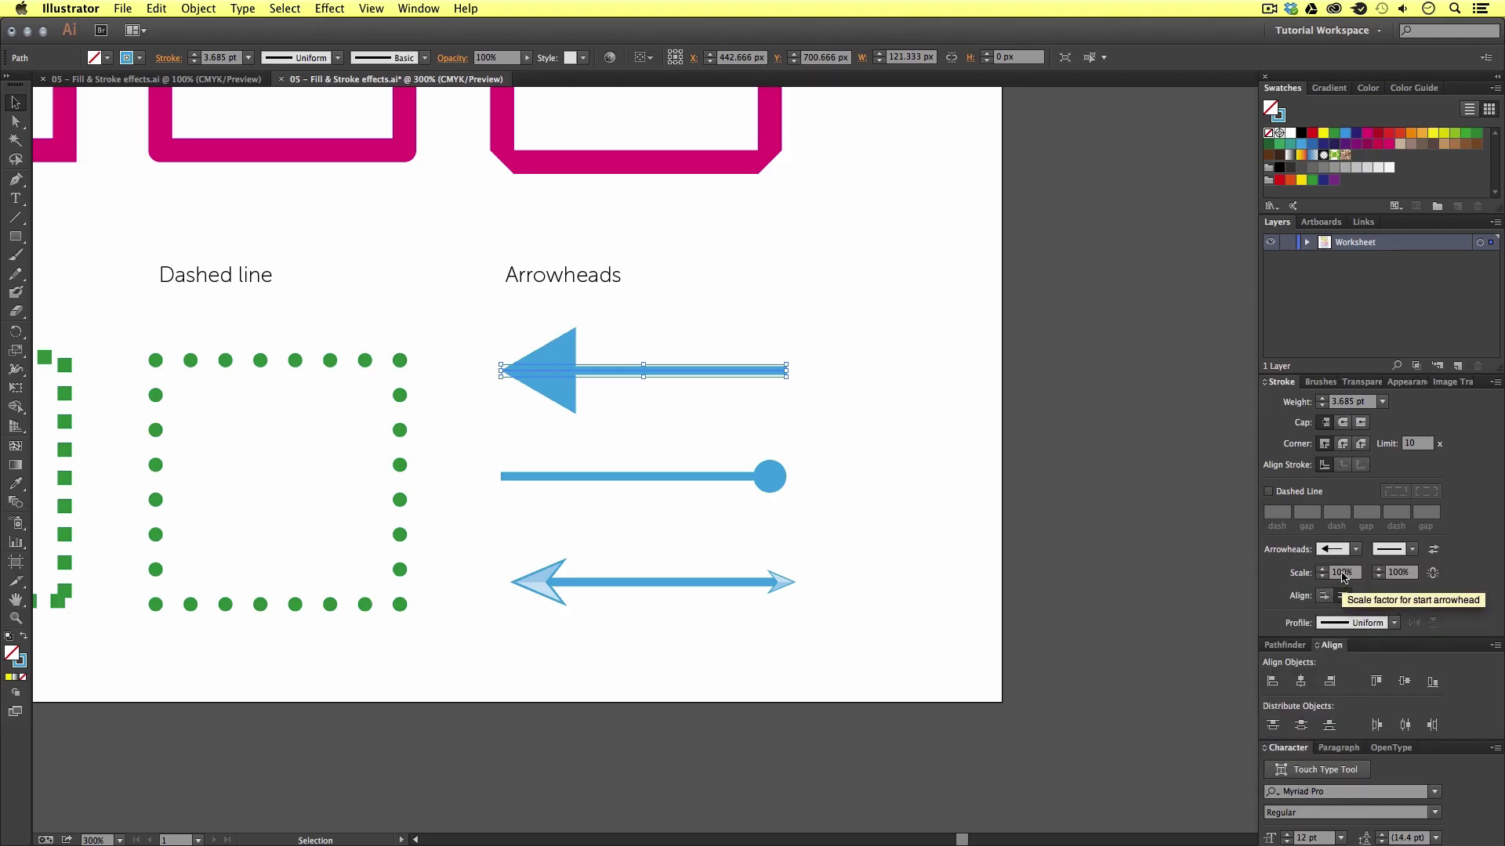
mouse_move(799, 554)
left_mouse_down()
mouse_move(688, 632)
mouse_move(688, 692)
left_mouse_up()
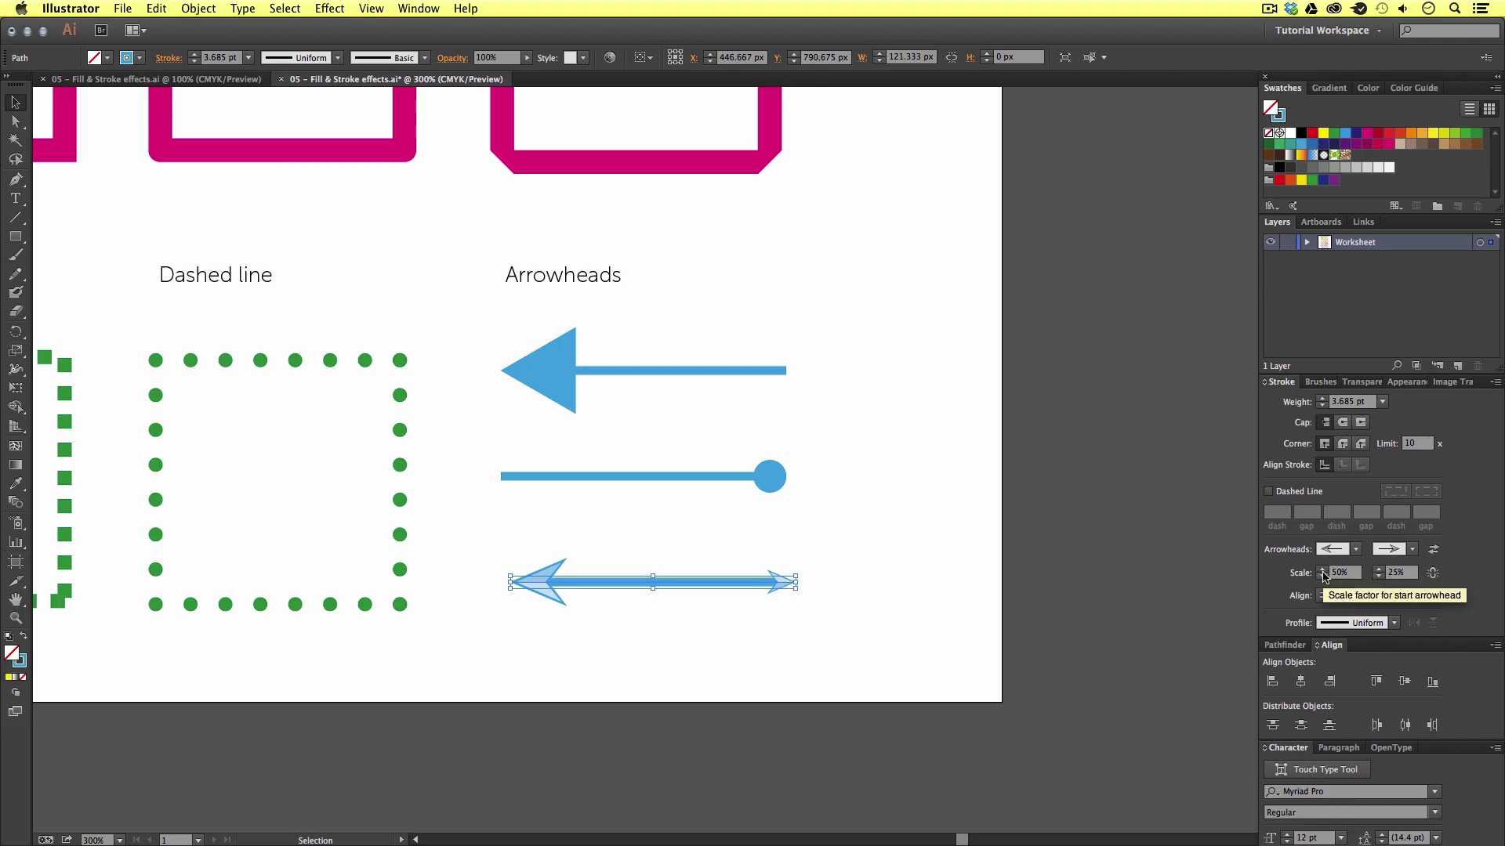
Zoom out from 150% to show the whole worksheet page, then return to the Selection tool.
left_click(872, 553)
key("z")
left_click(724, 392, "alt")
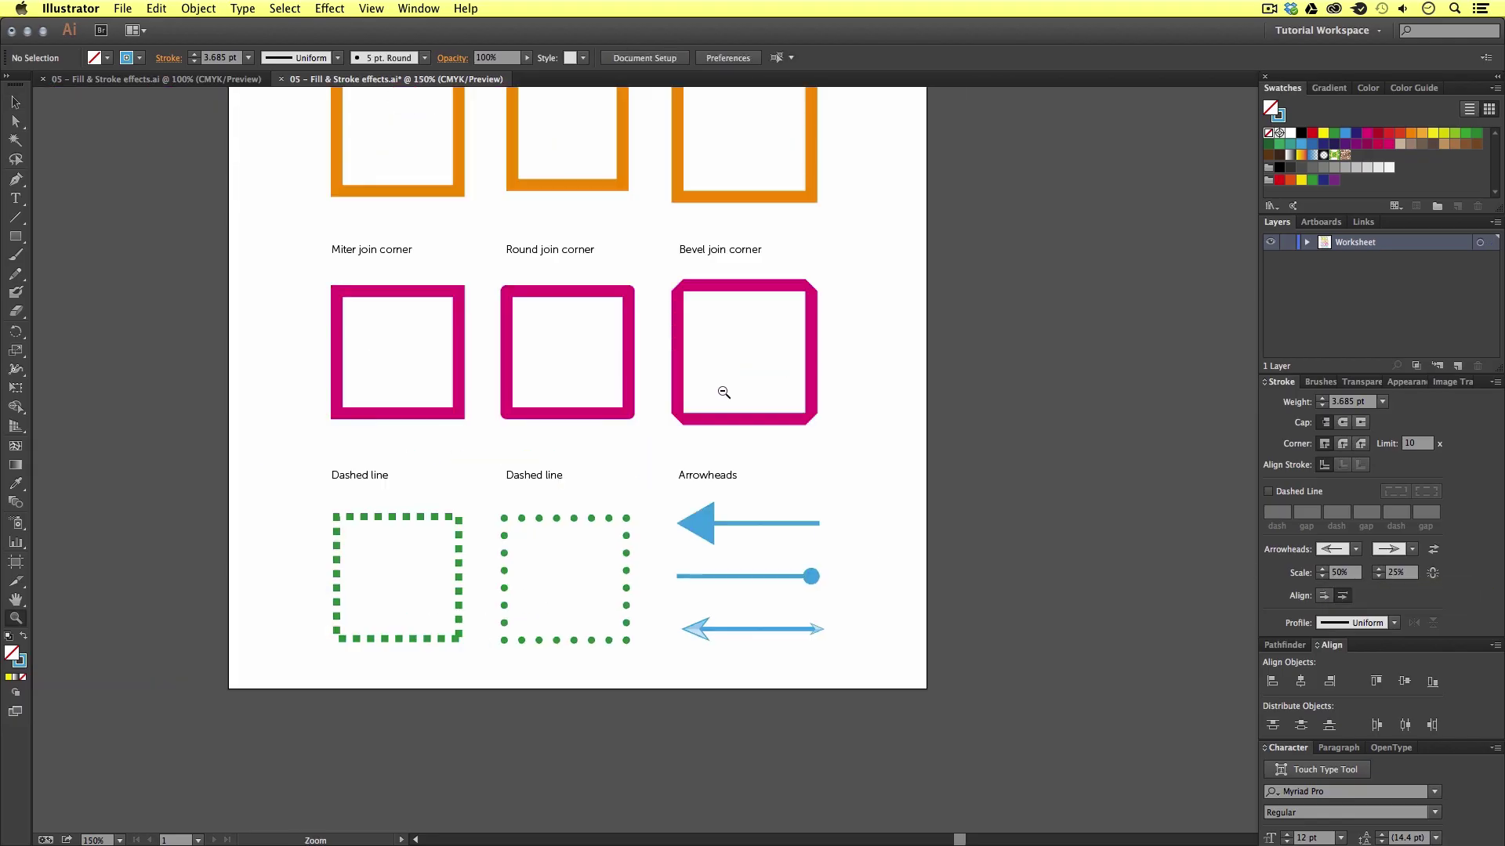
left_click(724, 392, "alt")
scroll(752, 368, "up", 2)
key("v")
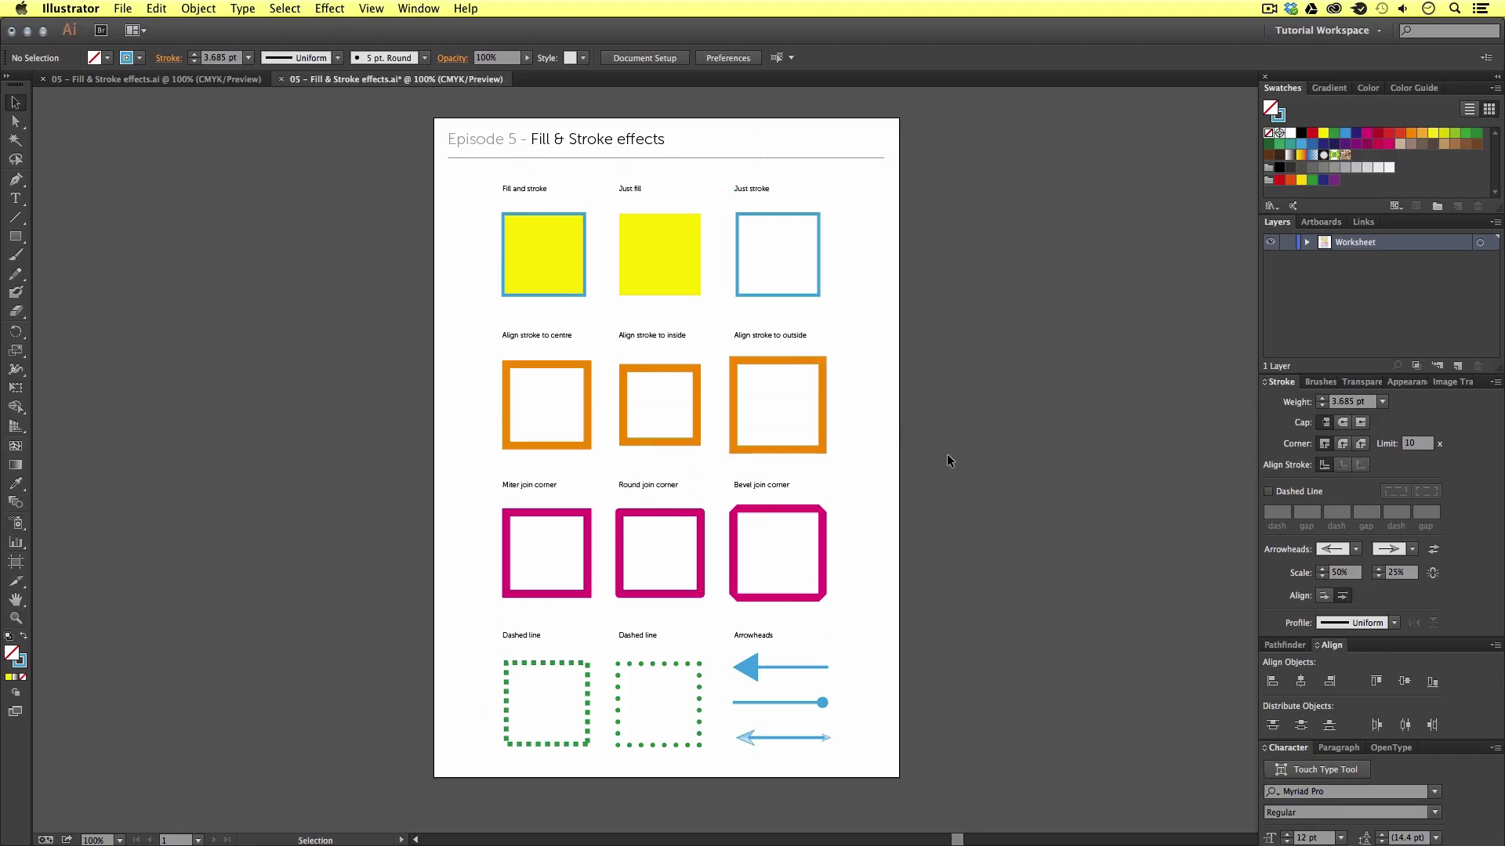